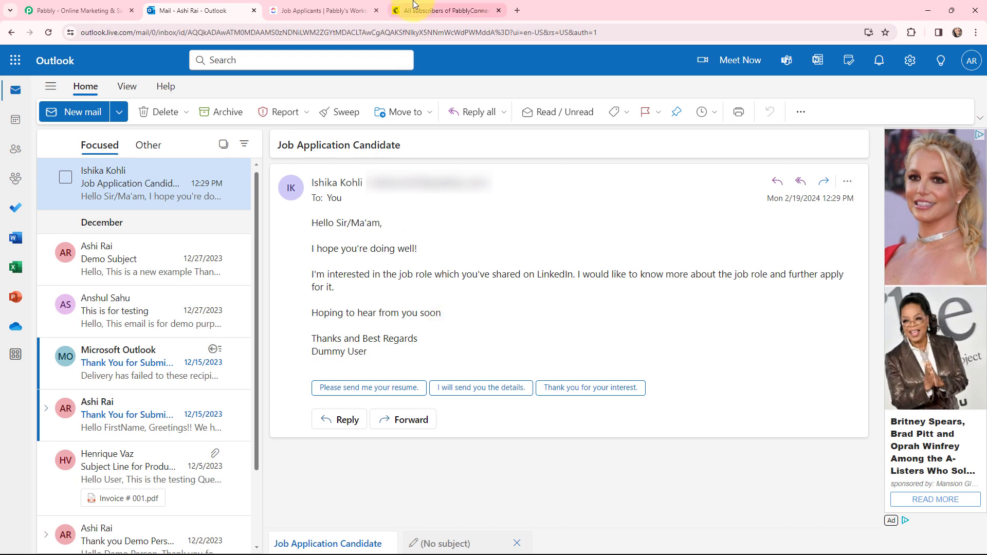
Step: View the Job Applicants task list in ClickUp and the audience contacts in Mailchimp
click(339, 10)
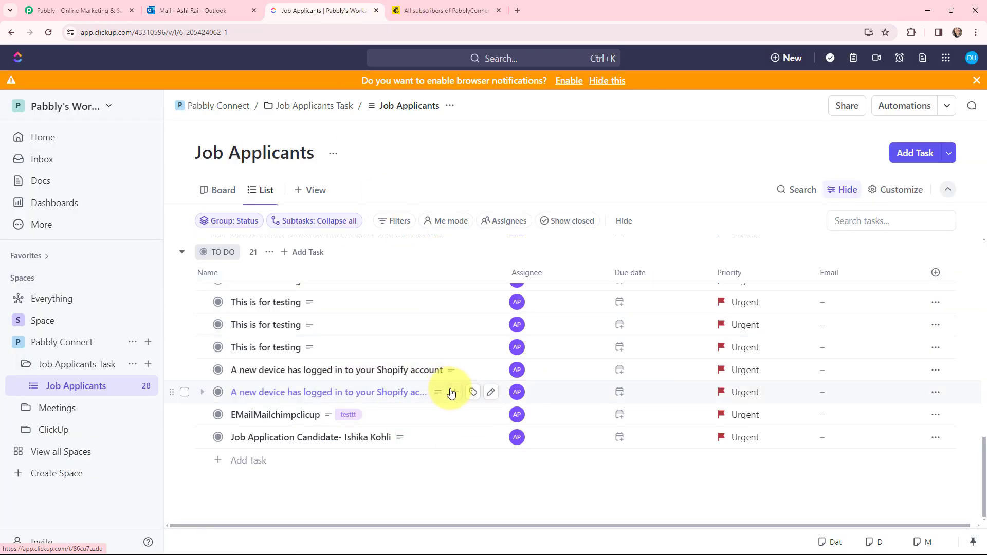
click(451, 10)
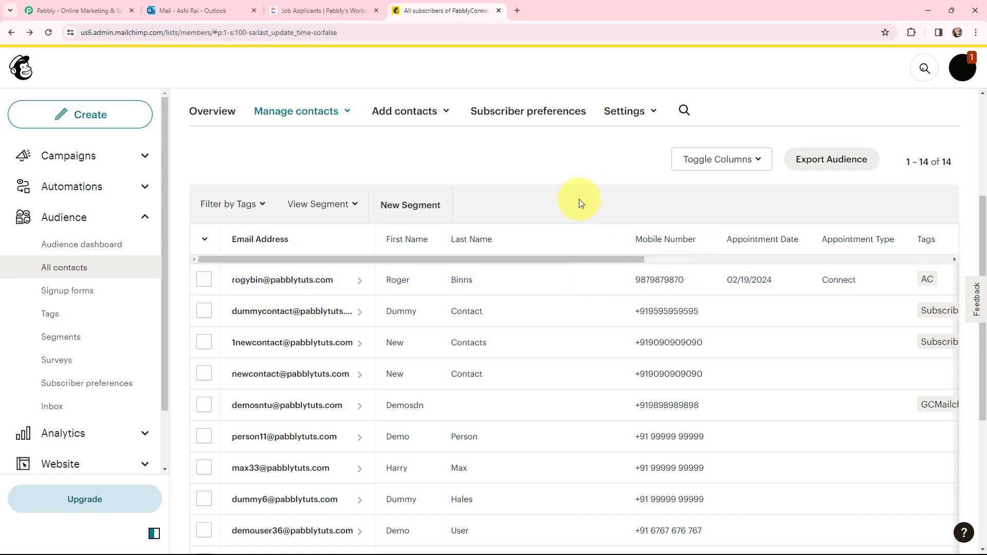
Step: Switch to the Pabbly website, sign in and open the Pabbly Connect dashboard
click(83, 10)
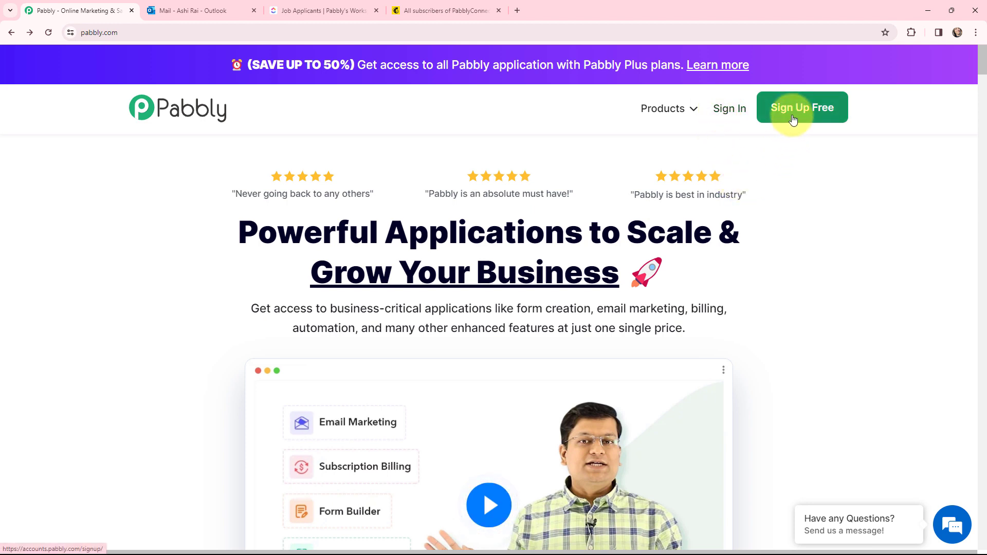
click(726, 113)
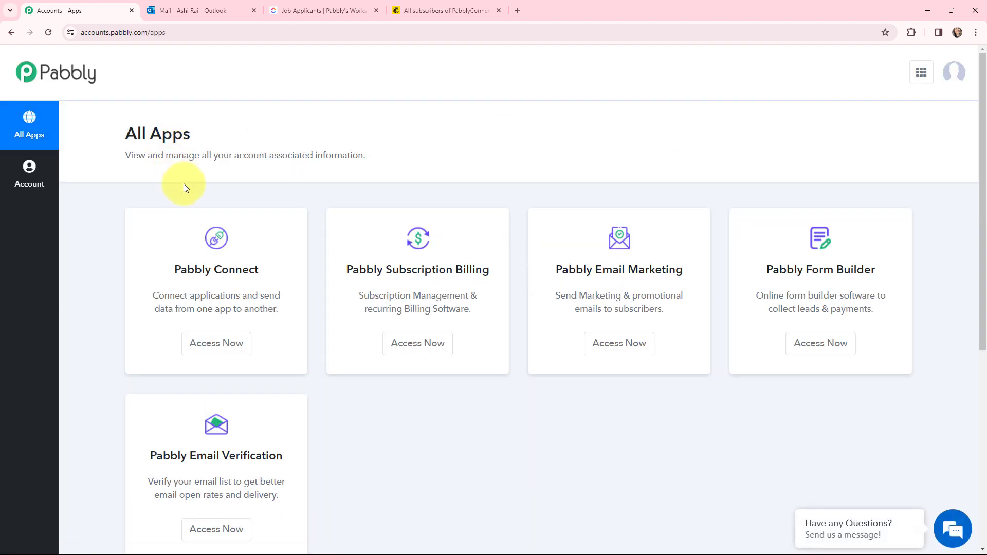
click(217, 342)
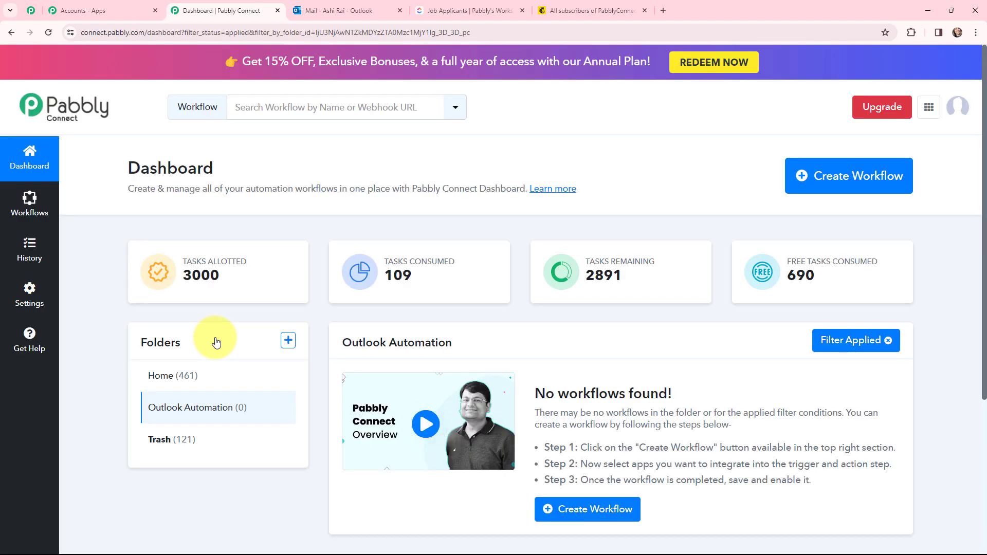
Step: Create a workflow named "Create Mailchimp Subscriber and ClickUp Task from Received Outlook Email" in the Outlook Automation folder
click(801, 175)
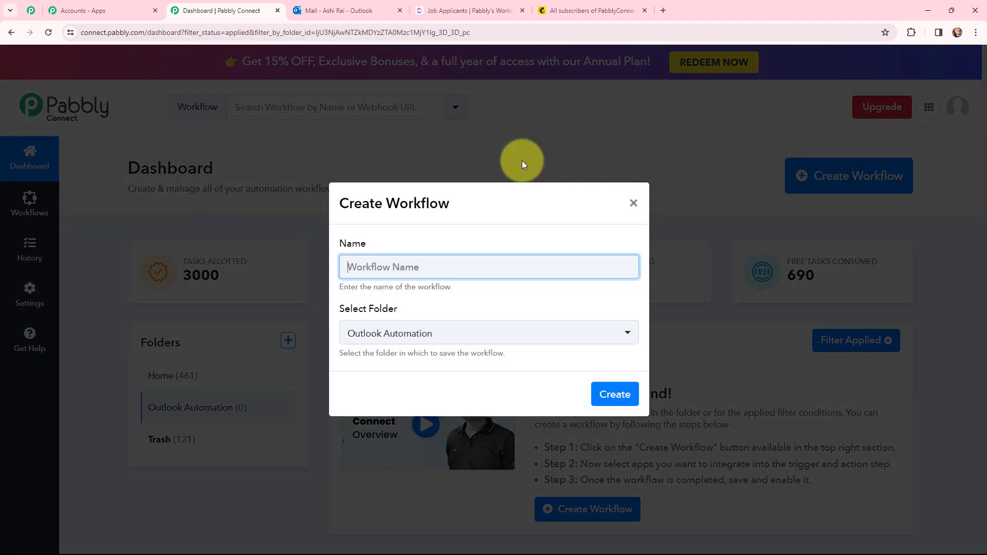
text(Create Mailchimp Subscriber and ClickUp Task from Received Outlook Email)
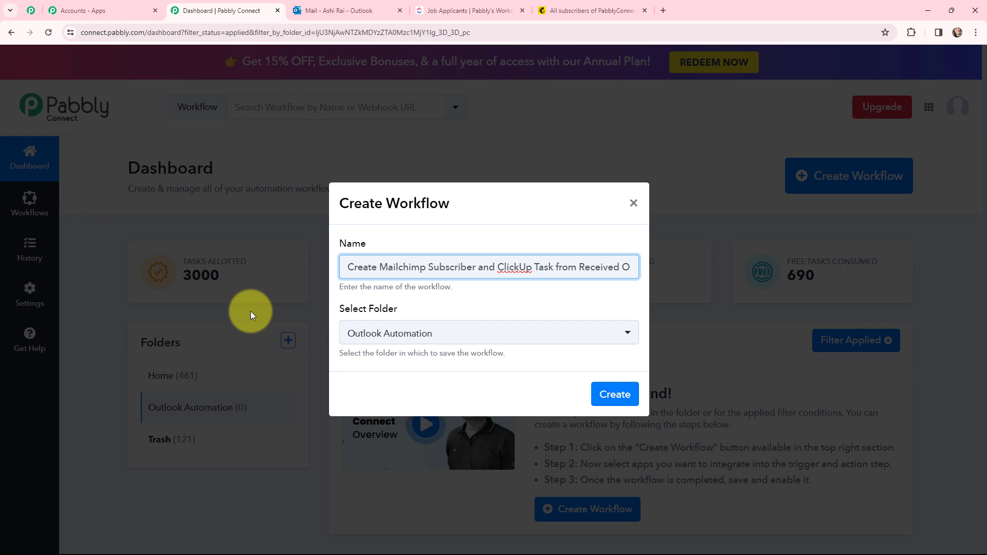
click(615, 395)
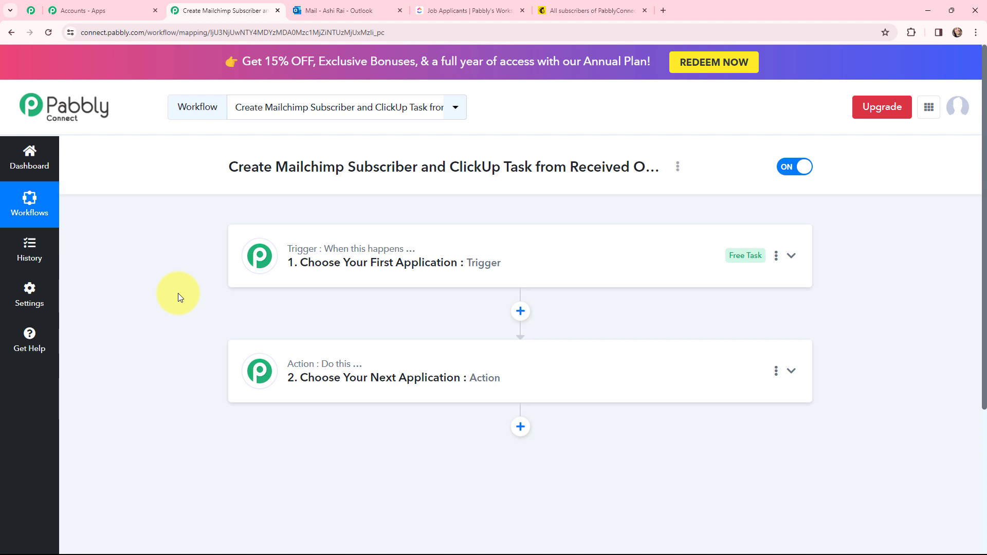
Step: Set the workflow's trigger to Microsoft Office 365 with the New Mail event
mouse_move(260, 264)
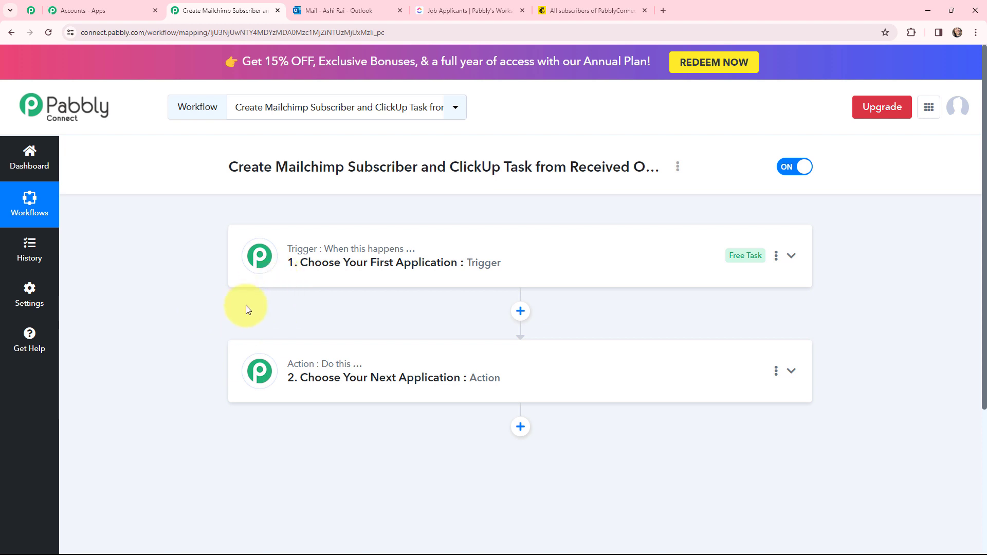
click(264, 262)
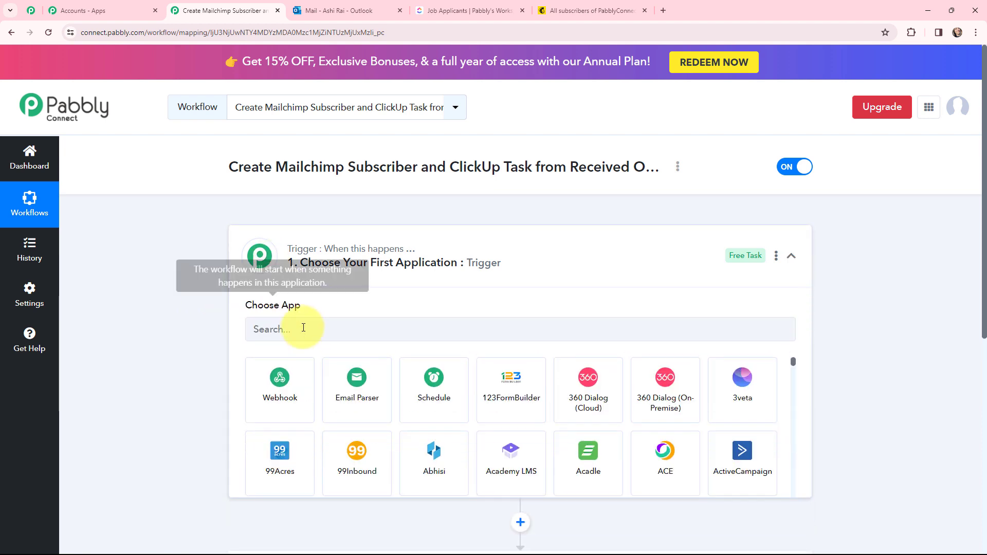
text(micro)
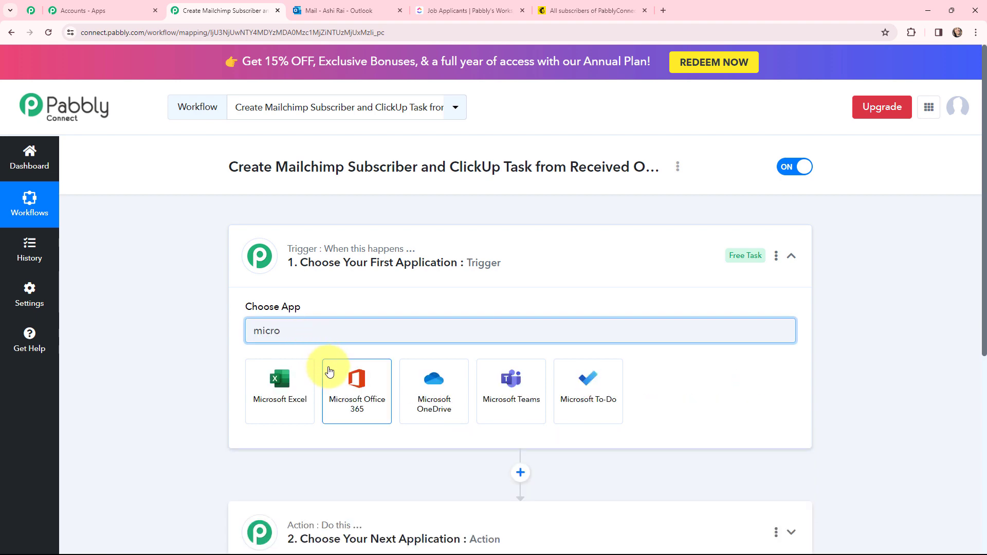
click(360, 400)
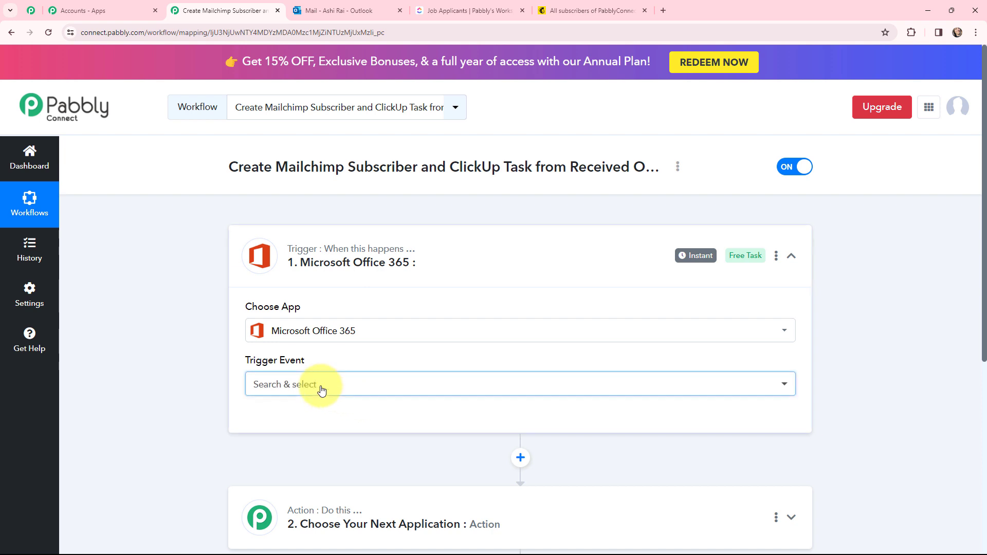
click(320, 389)
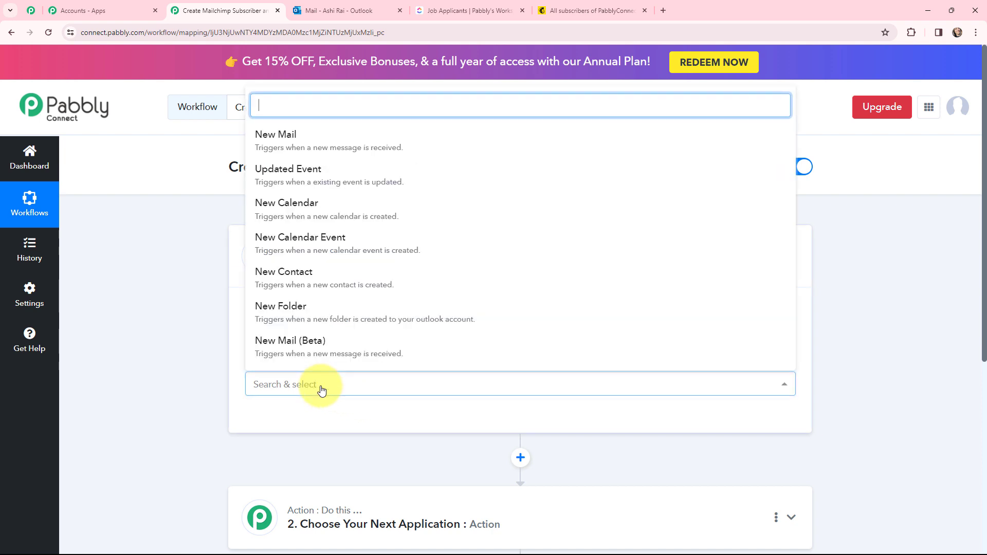
click(425, 144)
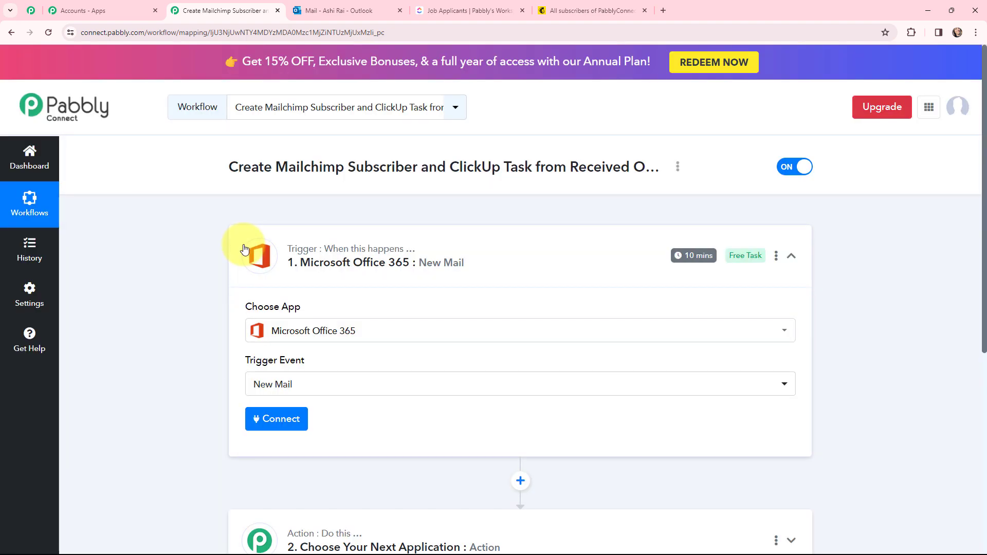
click(242, 246)
Step: Set the workflow's first action to ClickUp with the Create Task event
click(273, 378)
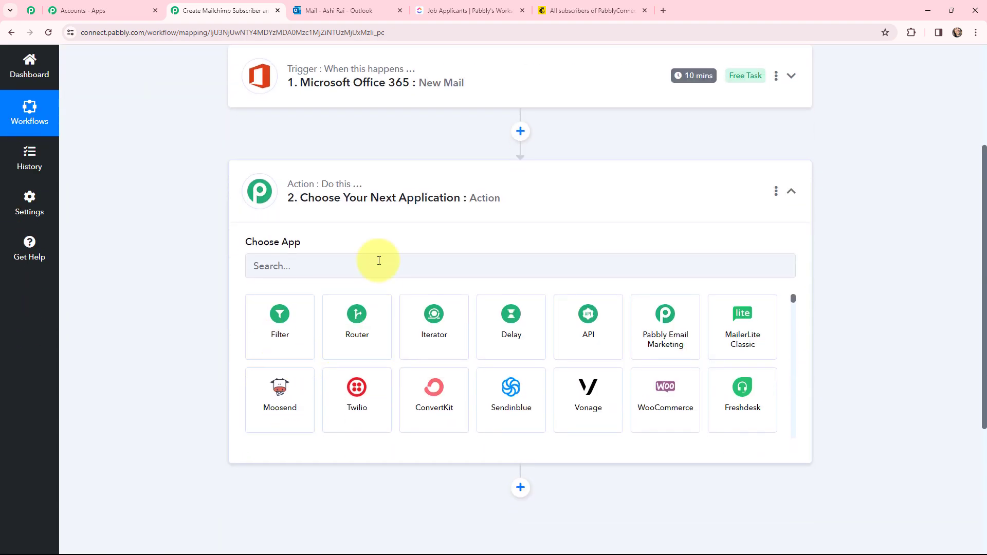
click(379, 261)
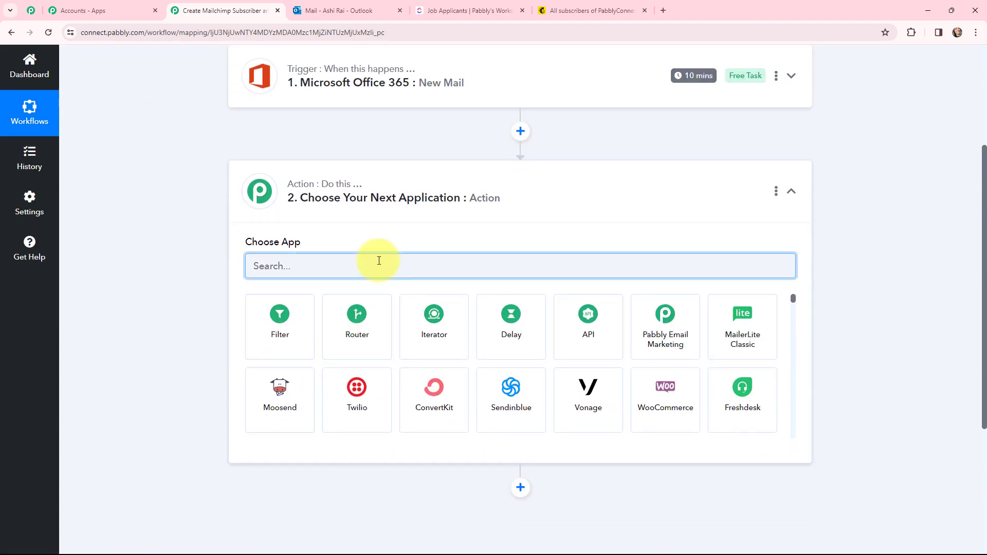
text(c)
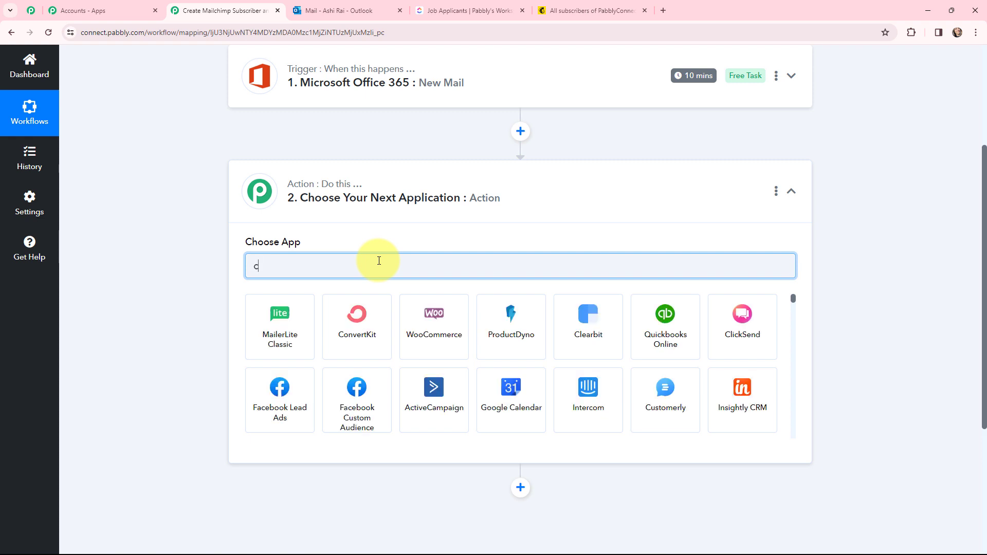
text(lick)
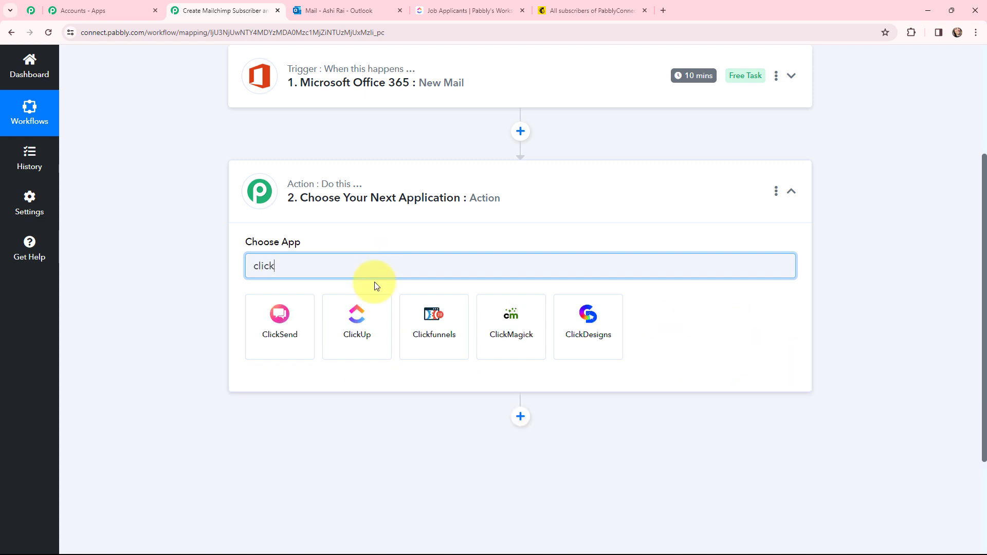
click(359, 315)
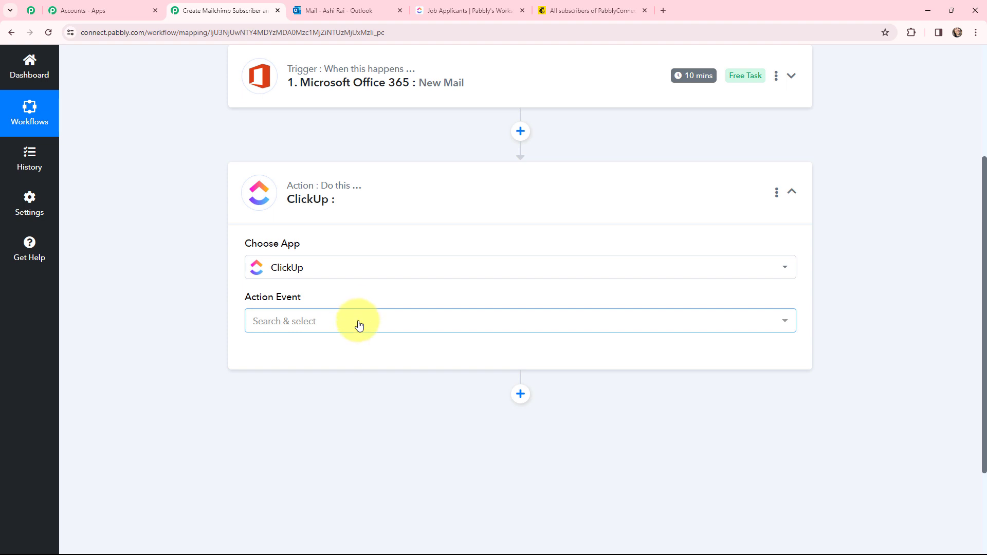
click(360, 321)
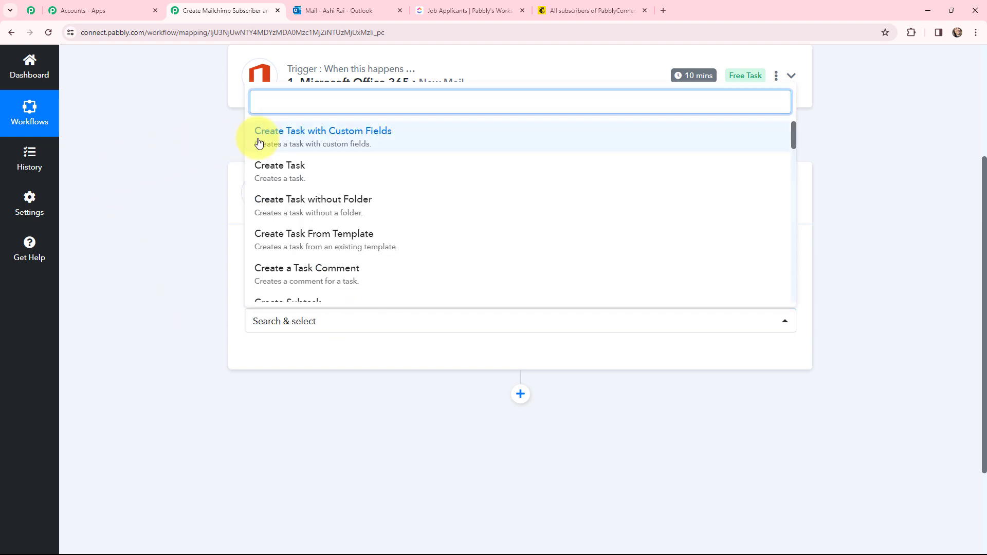
click(323, 178)
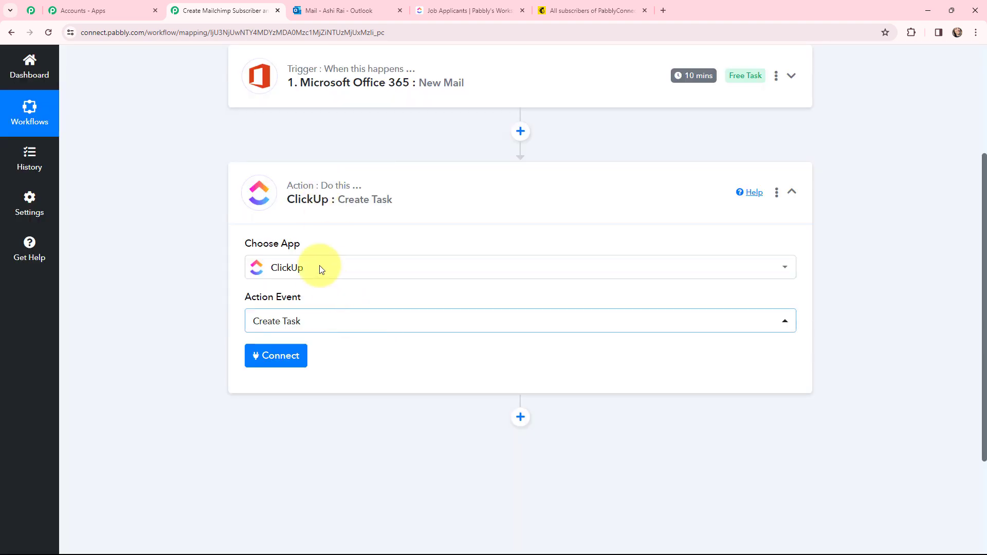
Step: Add a Mailchimp action after the ClickUp step with the Add New Member with Custom Fields event
click(522, 251)
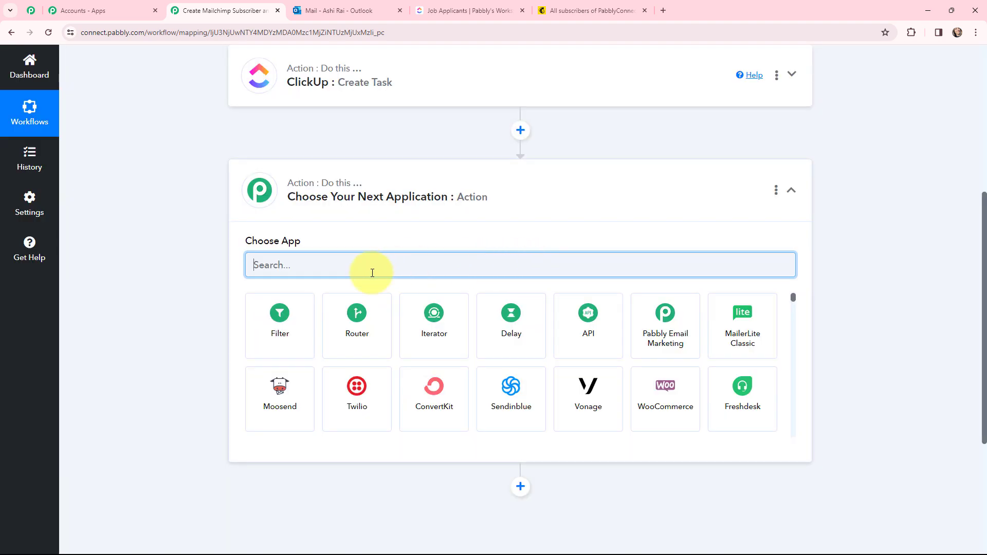
text(mai)
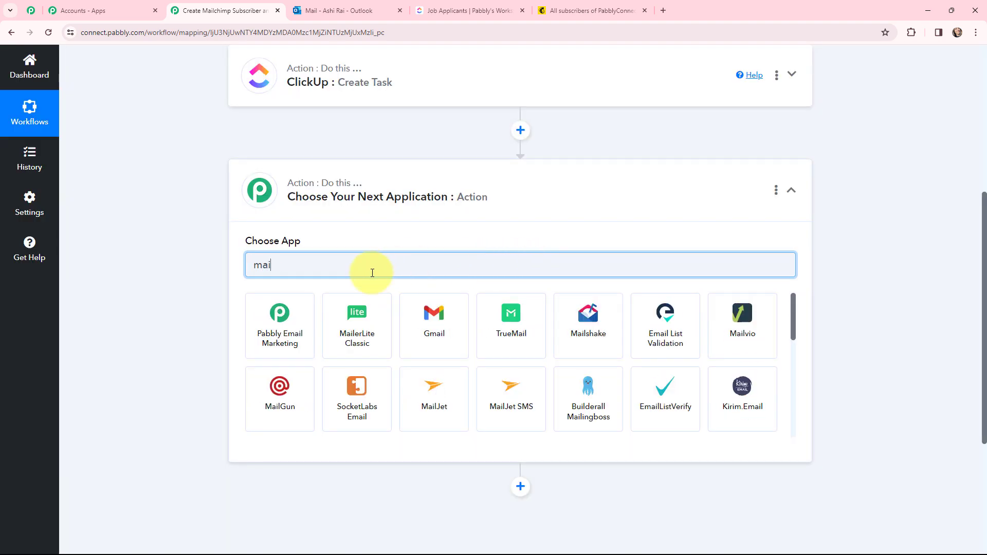
text(lch)
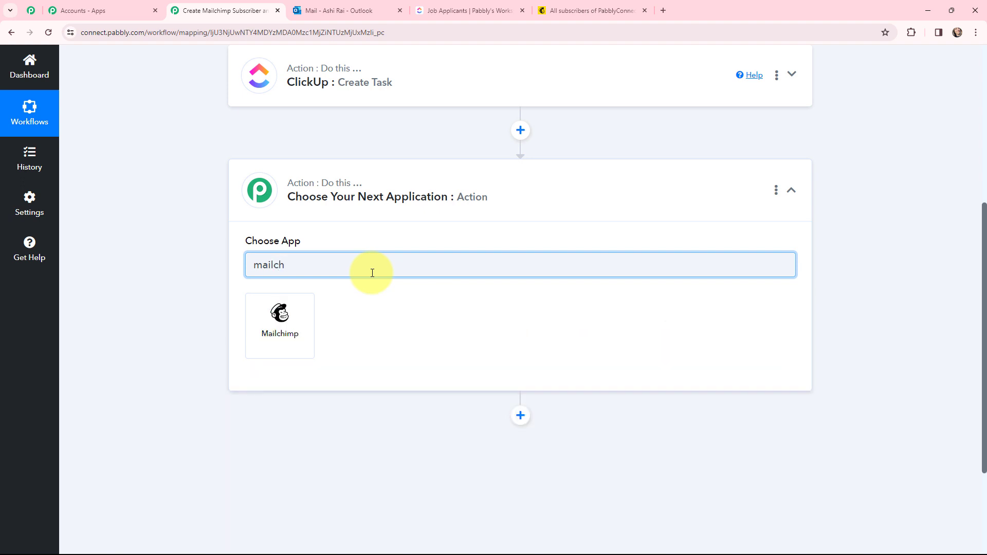
click(285, 326)
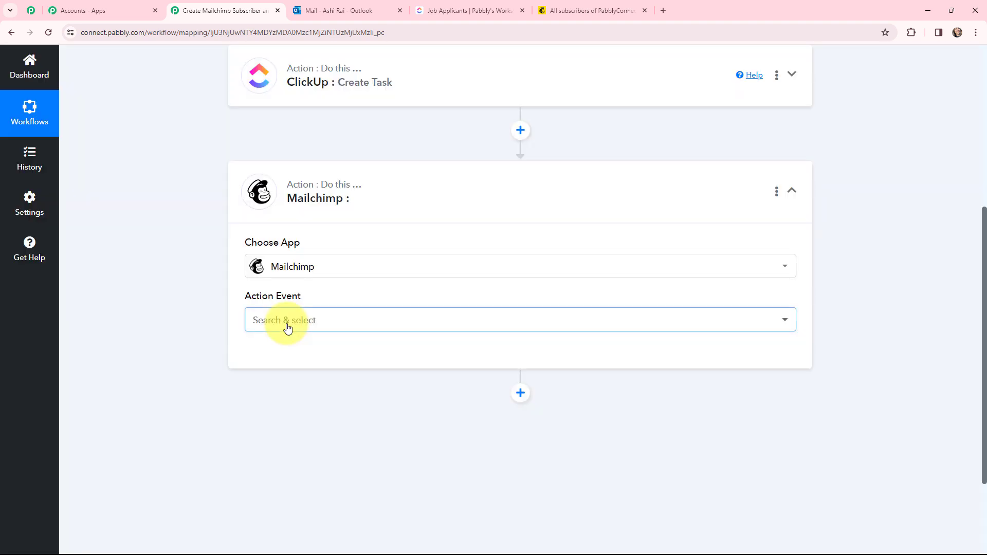
click(287, 328)
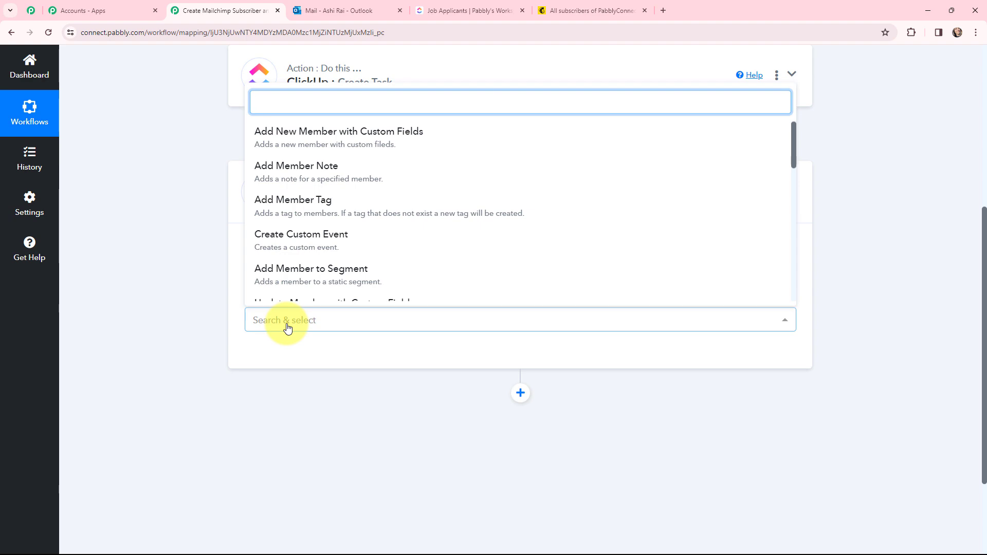
click(344, 138)
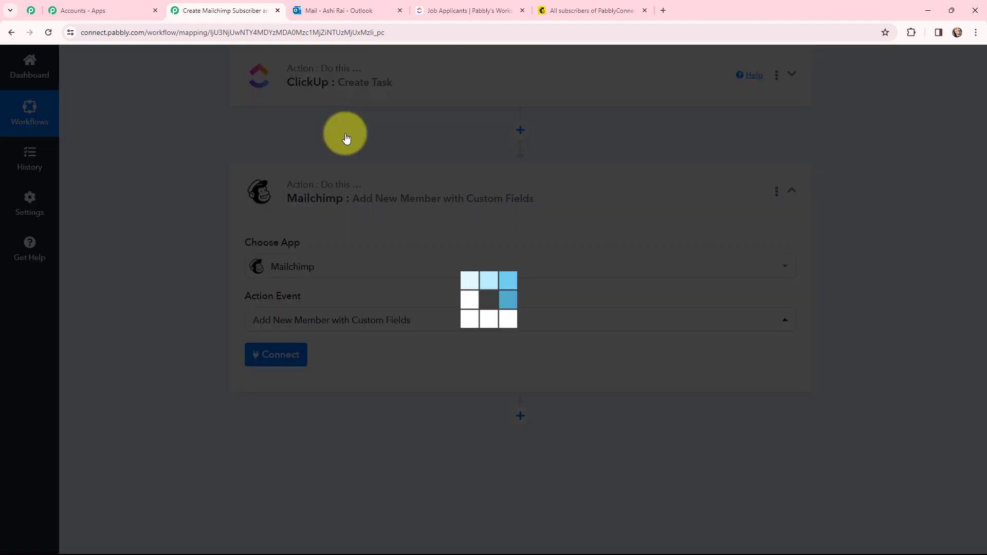
click(241, 207)
Step: Connect the New Mail trigger to a new Microsoft Office 365 connection and accept Pabbly Connect's requested account permissions
scroll(199, 231, up, 5)
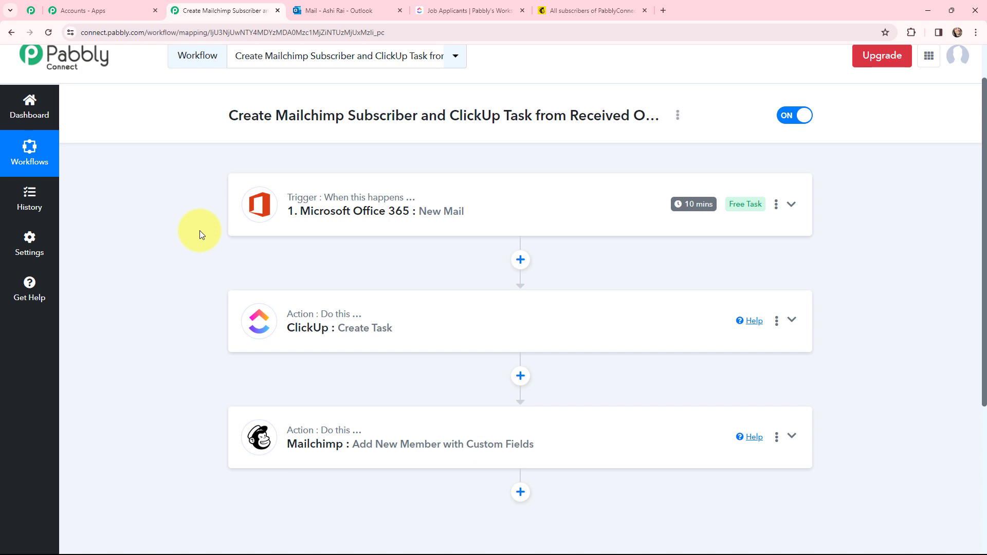
click(260, 205)
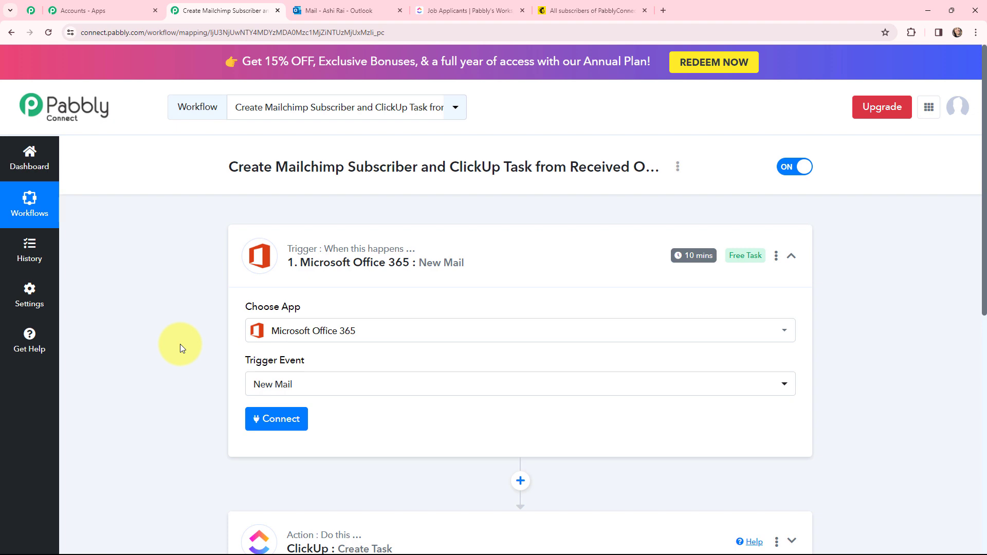
click(284, 425)
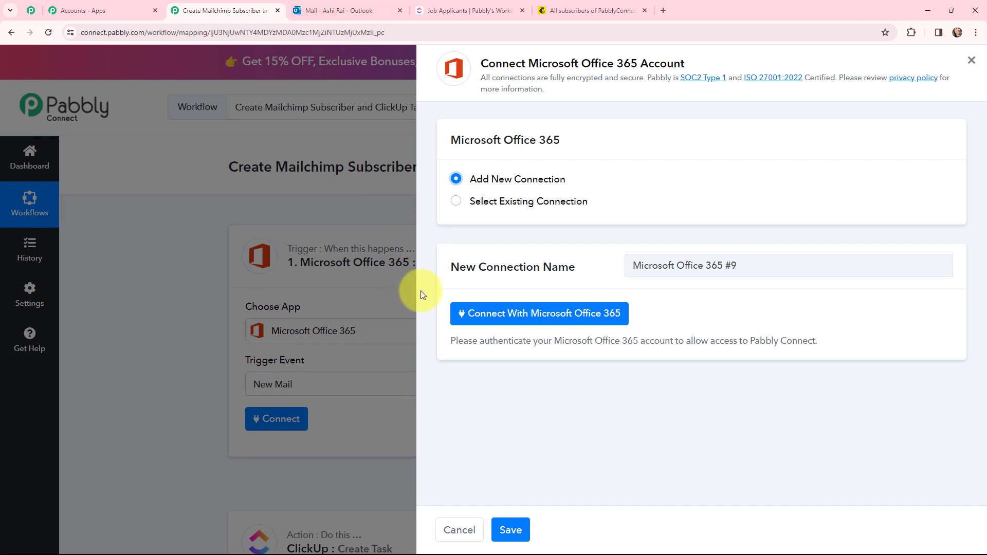
click(518, 315)
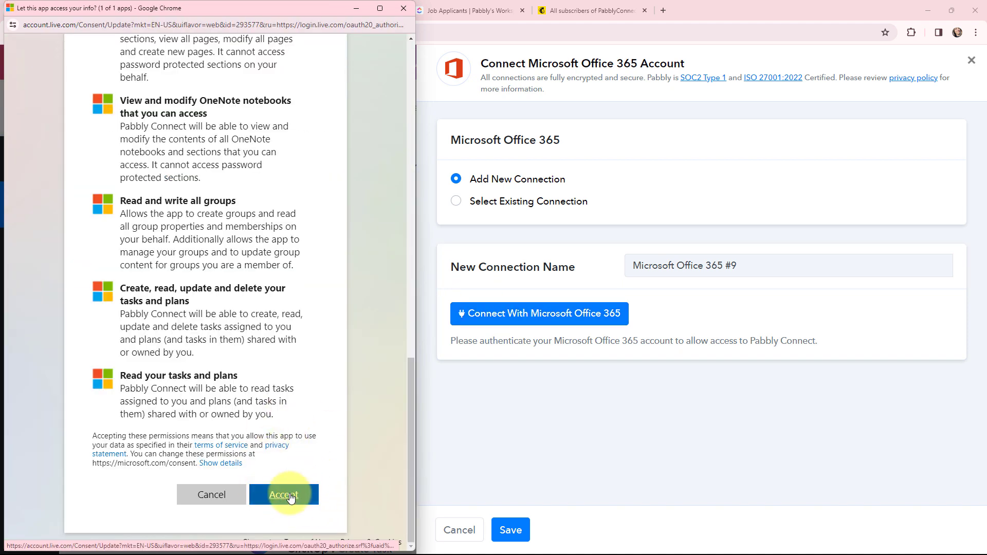
click(284, 500)
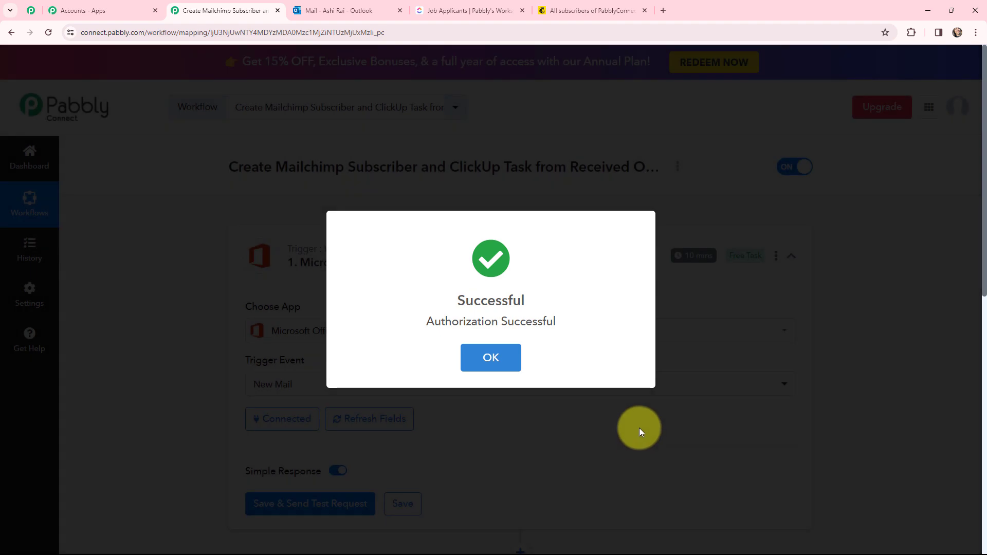
click(488, 356)
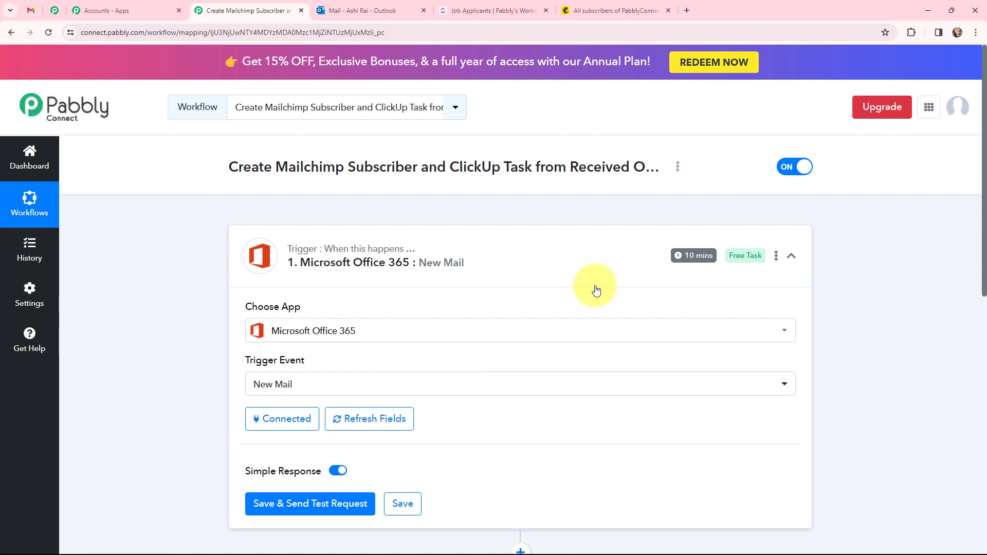
Step: Open the newly received "Job Application Candidate" email in the Outlook inbox
mouse_move(697, 263)
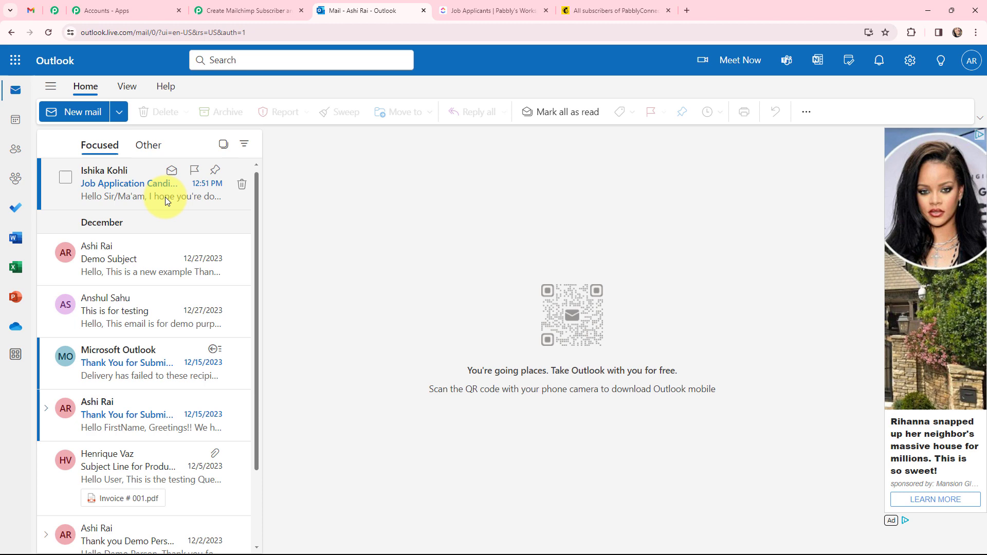
click(165, 196)
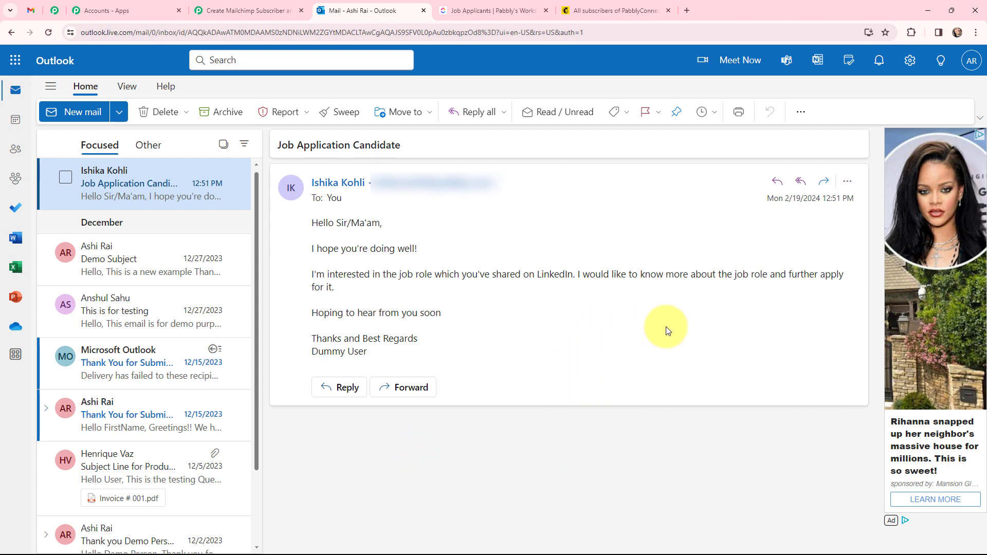
Step: In Pabbly Connect, save the New Mail trigger with a test request, review the received email fields and the polling interval, and collapse the trigger
click(223, 10)
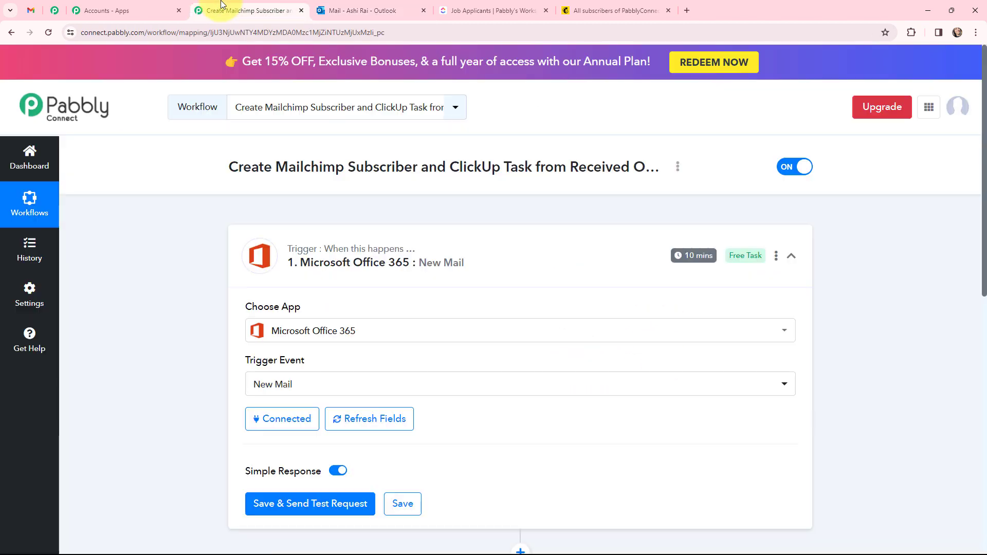
scroll(177, 304, down, 1)
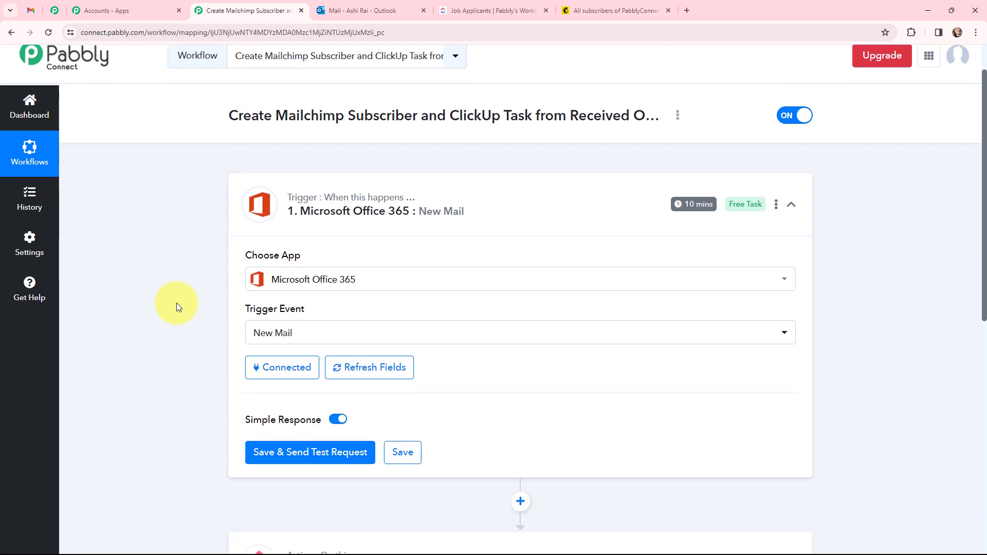
click(311, 455)
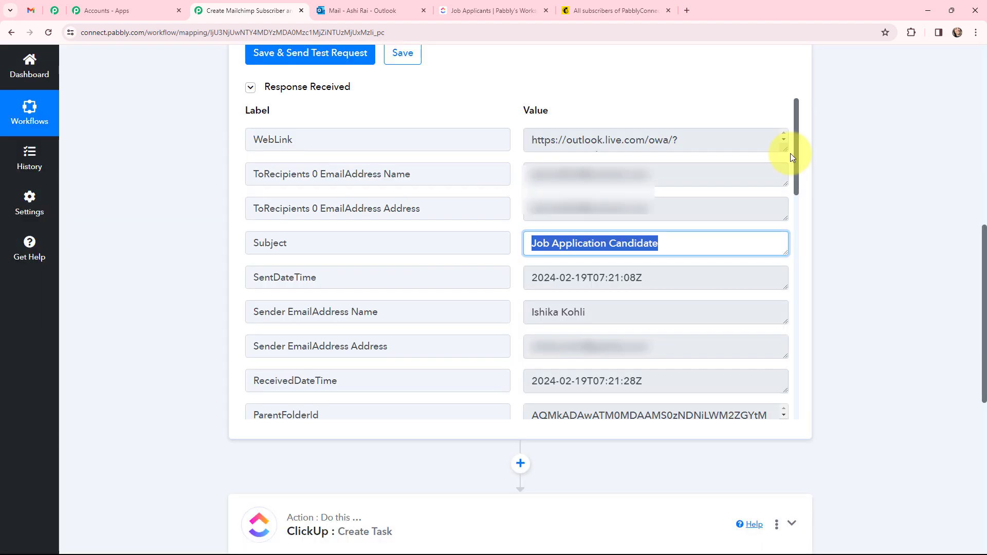
drag(797, 157, 773, 353)
scroll(775, 357, down, 2)
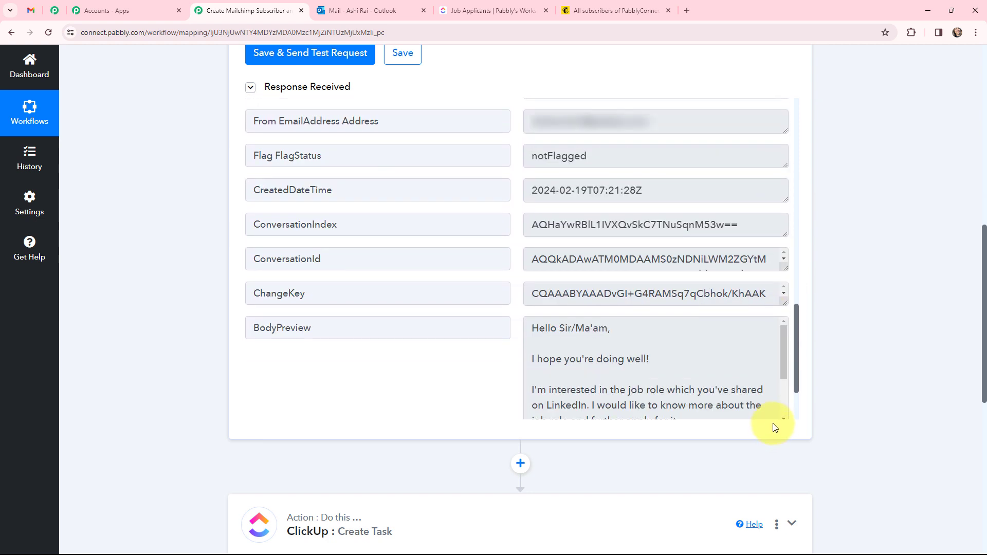
scroll(760, 359, down, 1)
scroll(758, 350, up, 2)
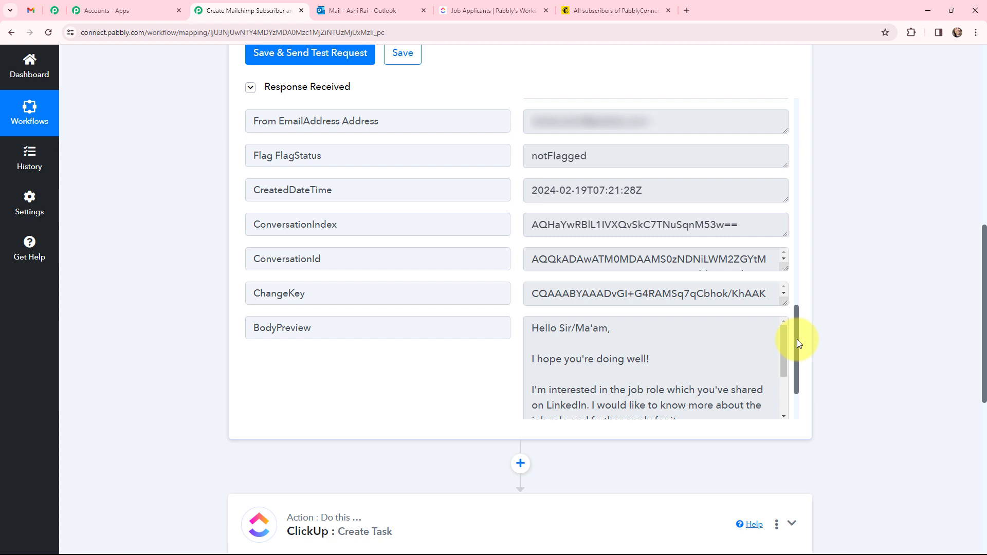
drag(798, 340, 806, 338)
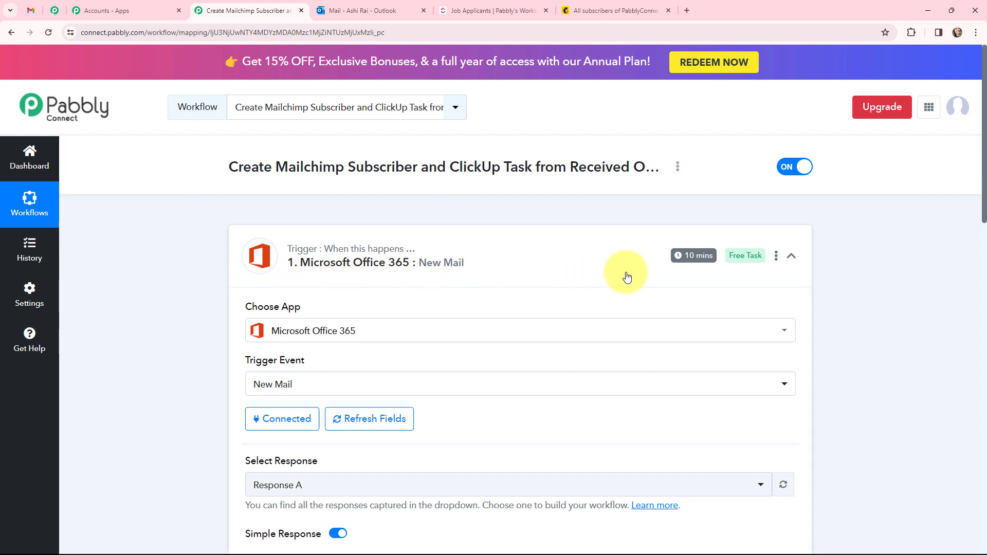
mouse_move(692, 262)
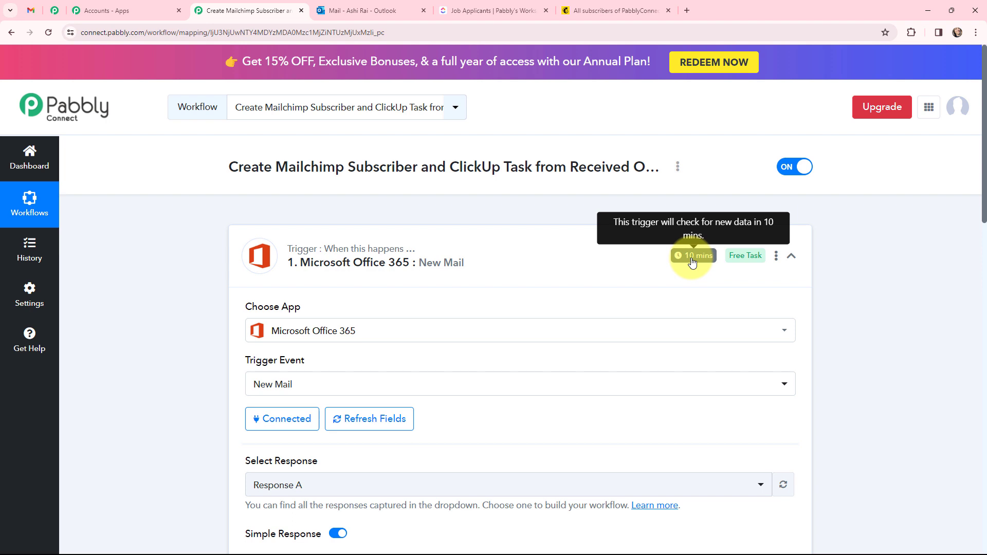
click(236, 237)
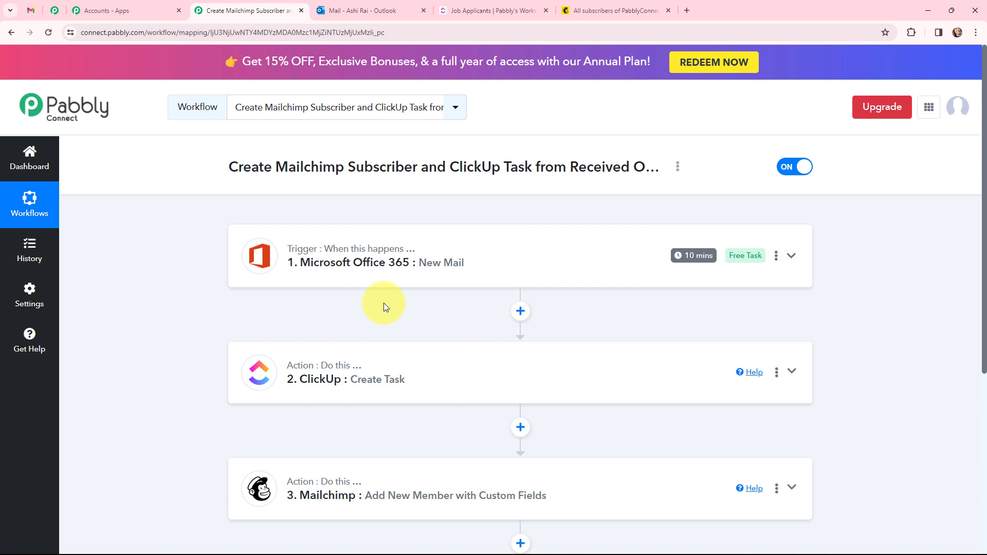
Step: Insert a Filter by Pabbly action with the Filter Values event between the New Mail trigger and the ClickUp action
click(520, 313)
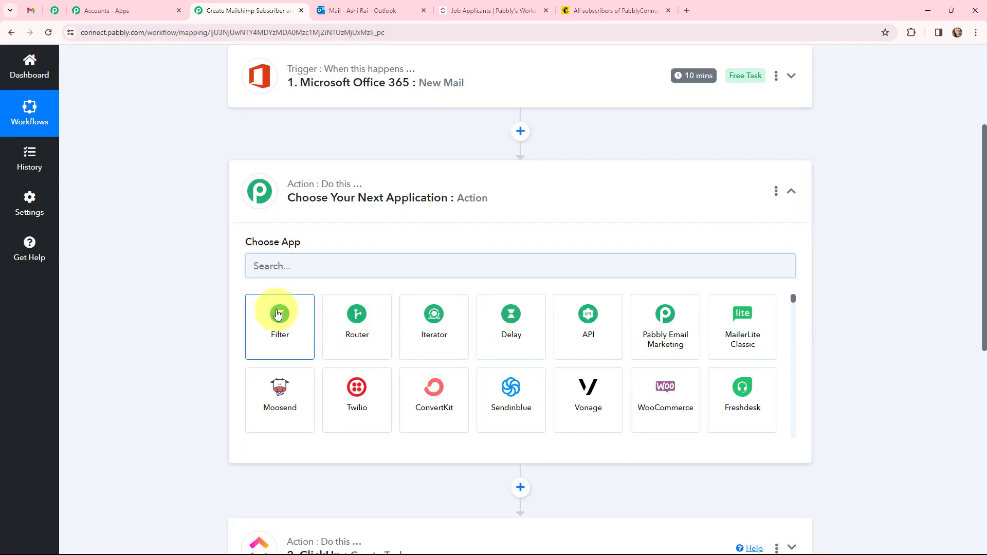
click(277, 313)
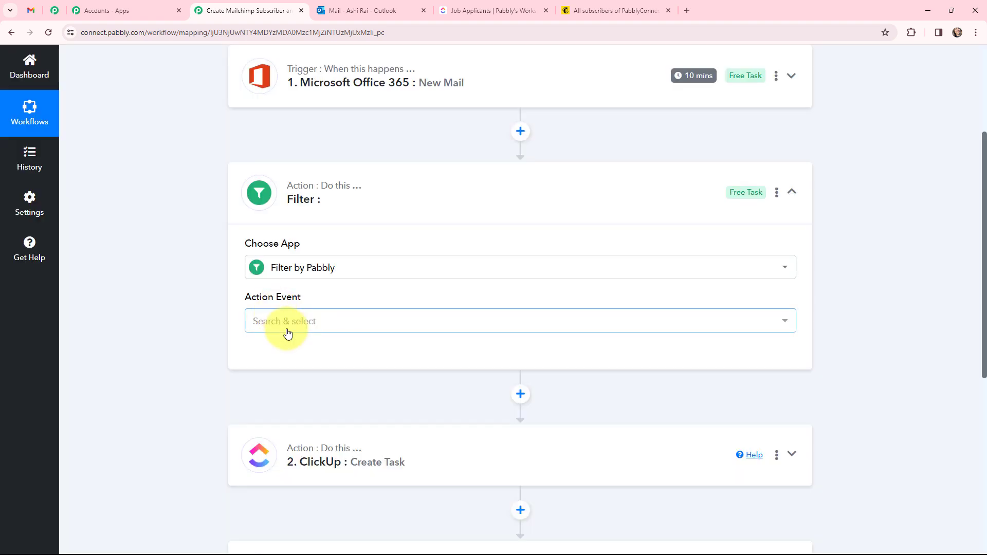
click(287, 333)
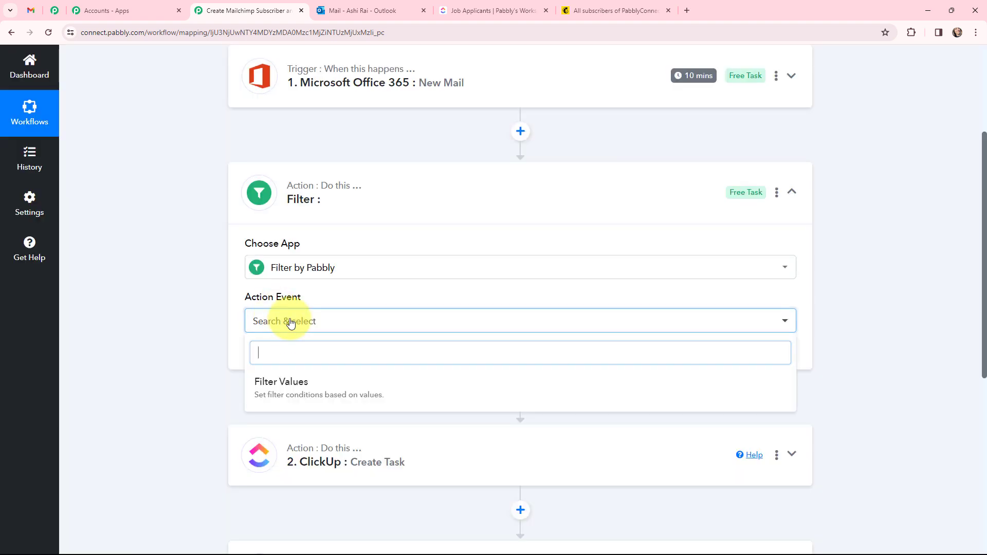
click(287, 381)
click(278, 354)
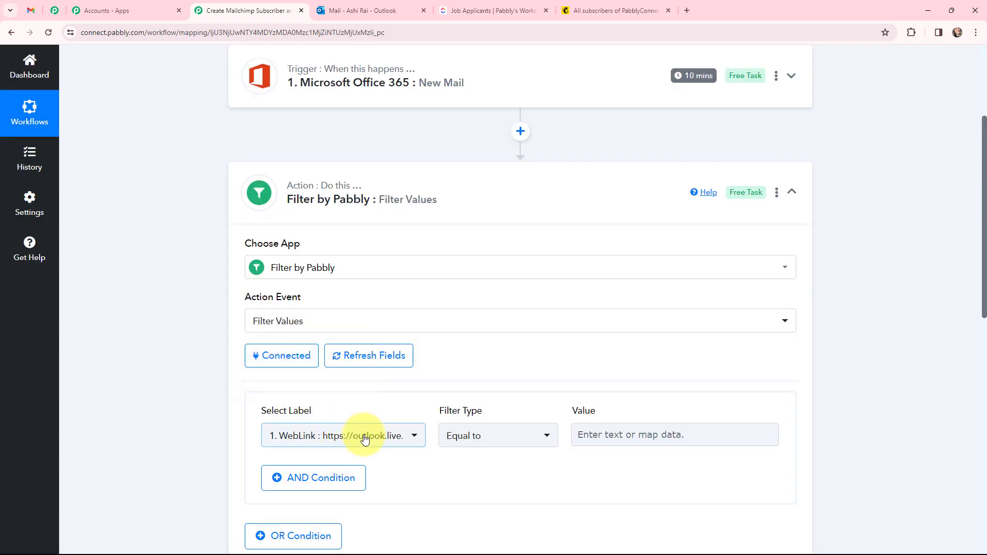
Step: Set the filter condition so that the email's Subject label Contains "Job Application Candidate"
click(368, 436)
click(371, 373)
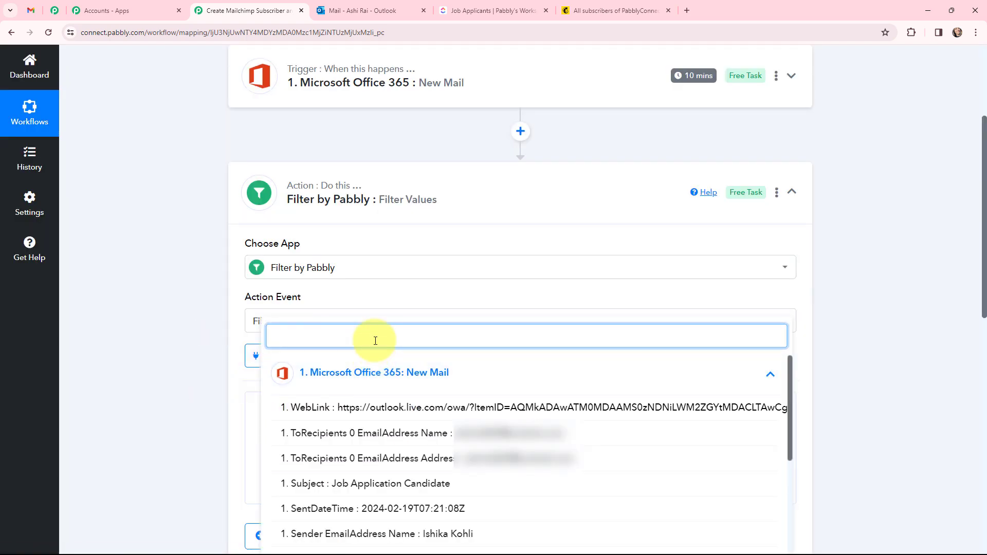
text(subj)
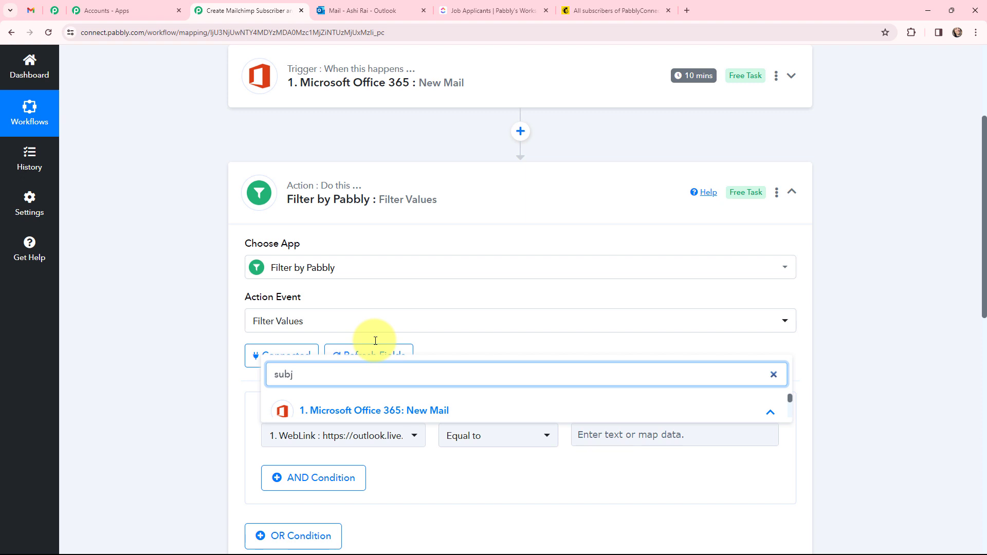
click(385, 406)
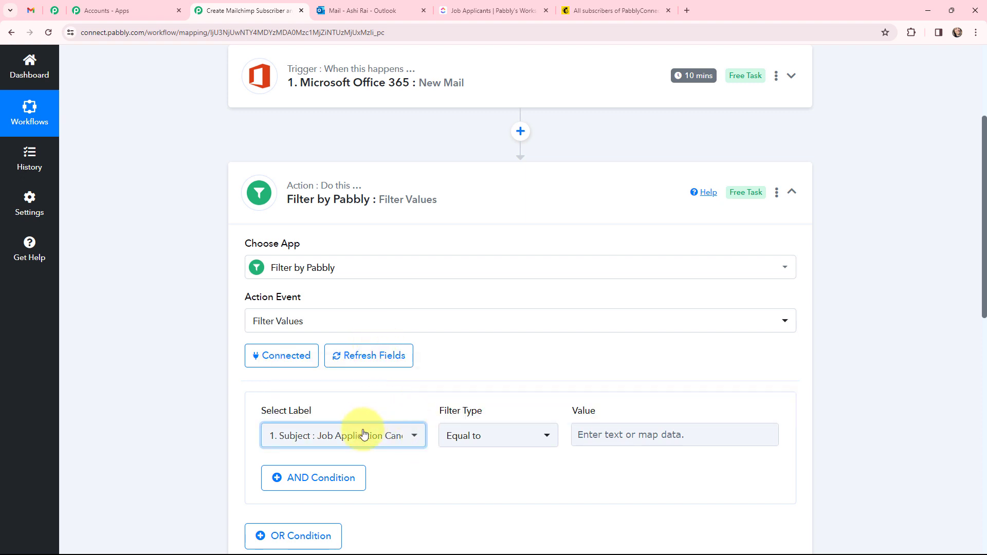
click(494, 443)
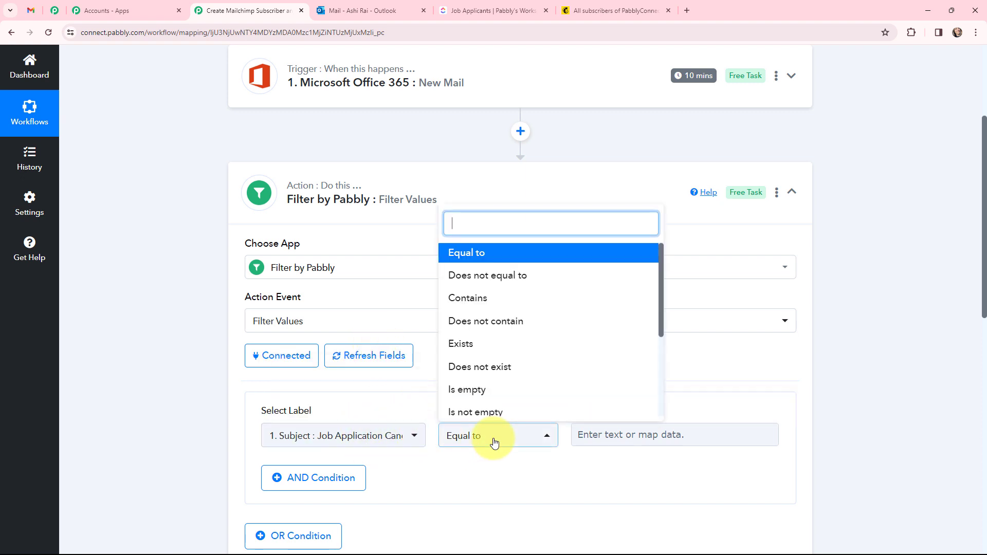
text(conta)
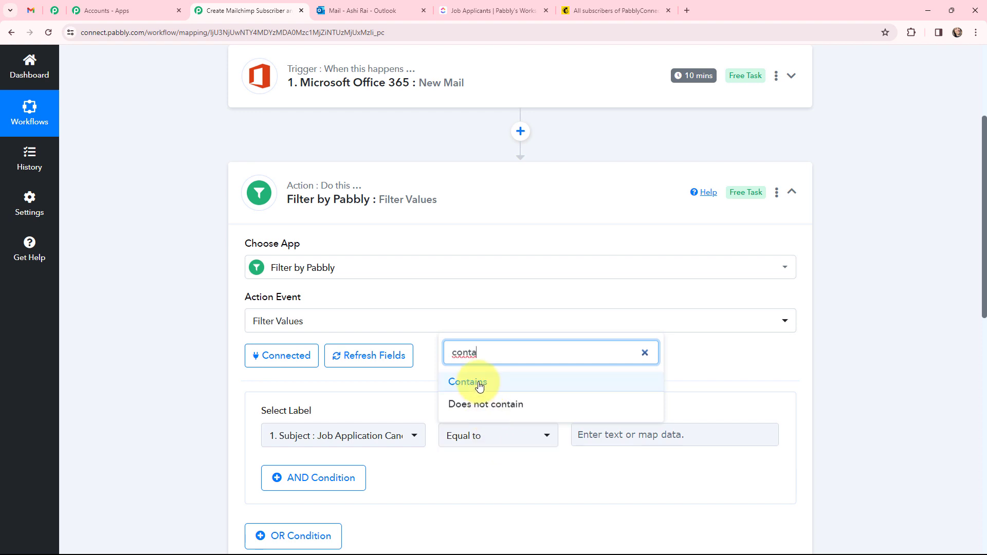
click(479, 384)
click(636, 433)
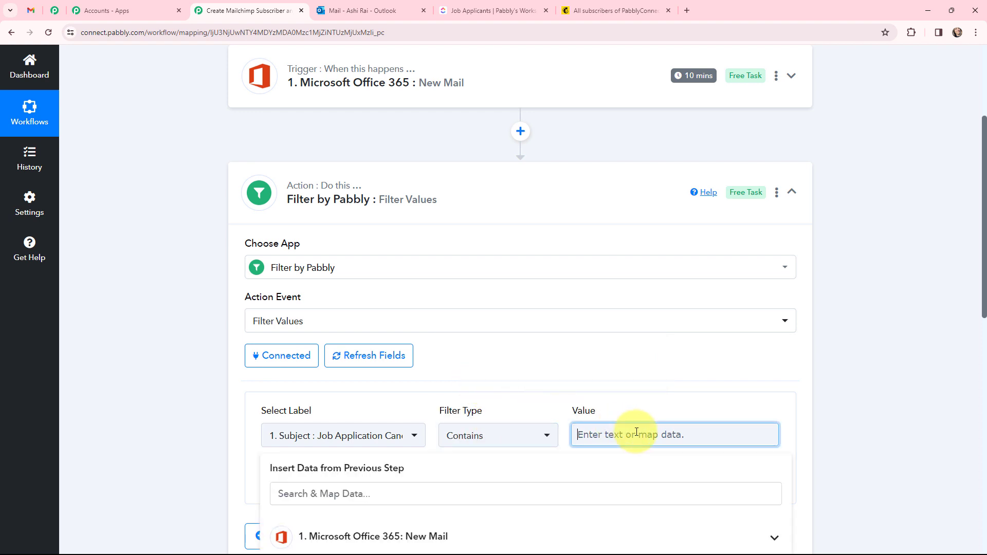
text(Job Application Candidate)
scroll(469, 441, down, 2)
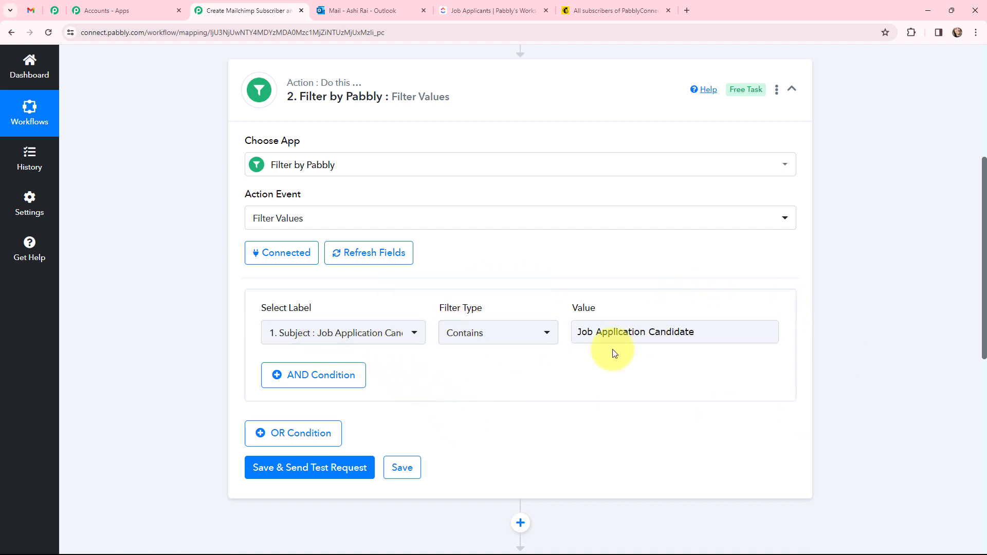
click(712, 338)
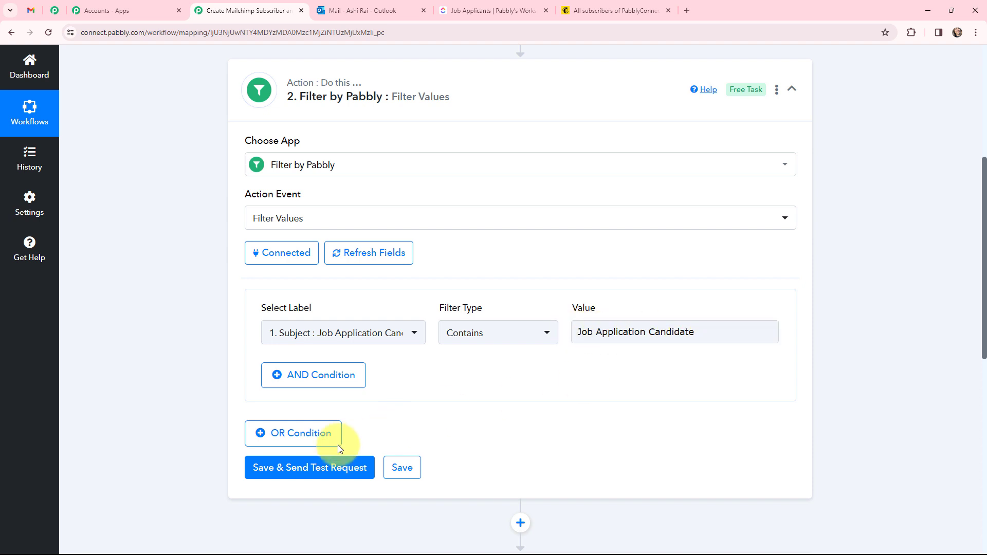
Step: Save the filter with a test request and review its response
click(318, 472)
scroll(515, 392, down, 2)
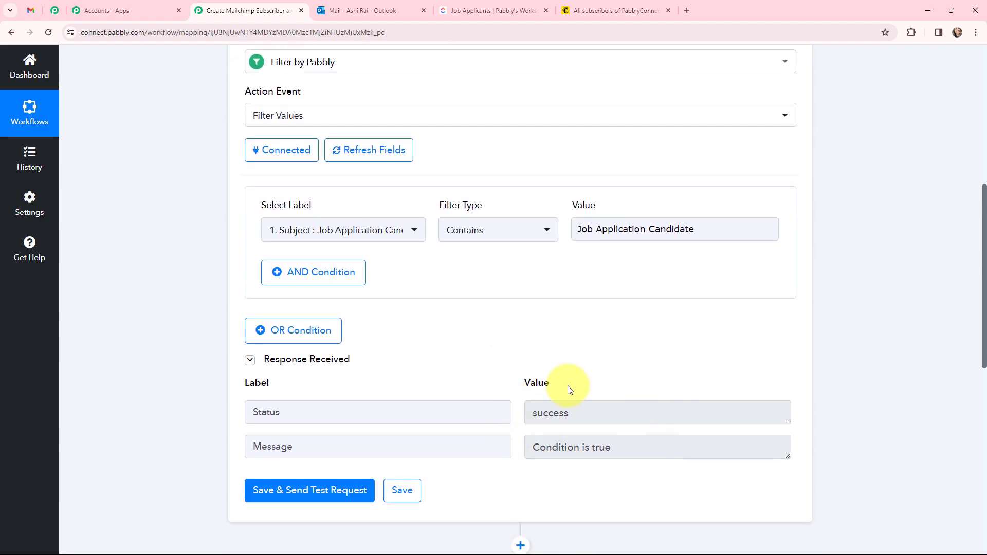
scroll(565, 389, up, 1)
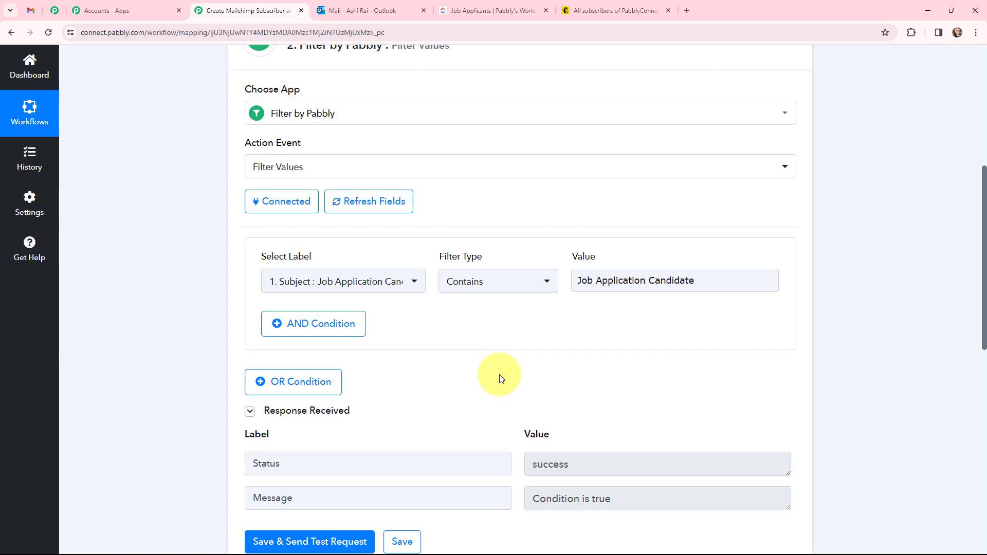
Step: Expand the ClickUp Create Task action, begin adding a new ClickUp connection, and read where the API token is found
scroll(502, 379, down, 6)
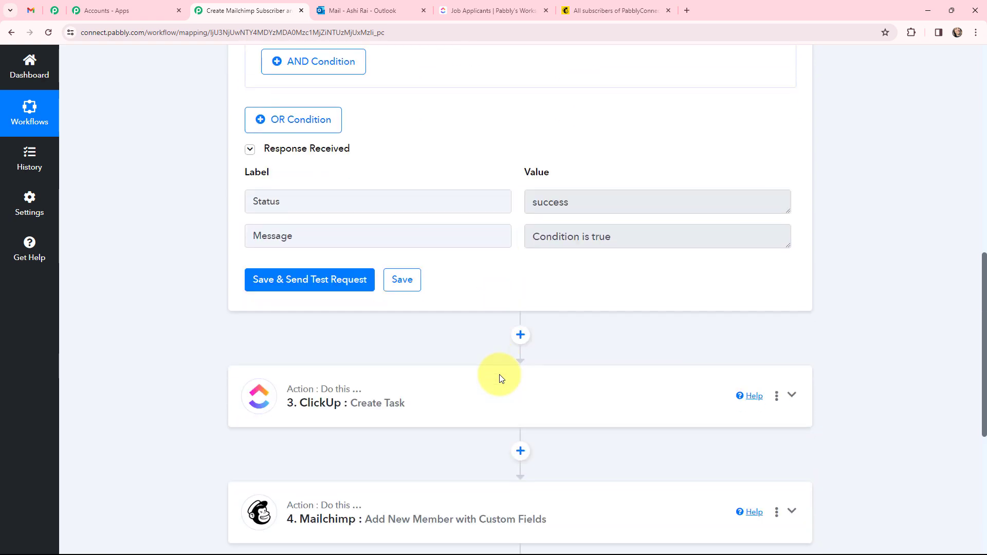
click(260, 303)
scroll(314, 295, up, 5)
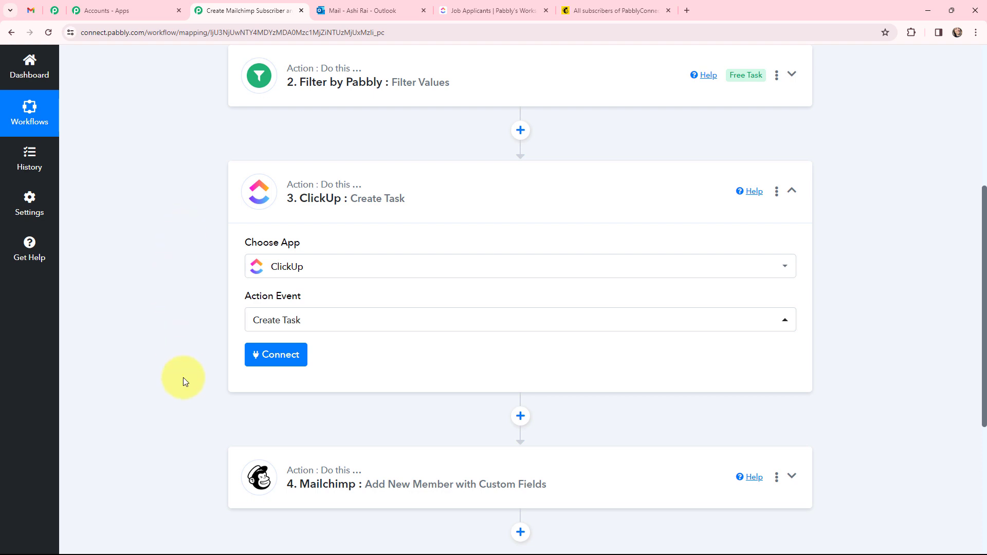
click(280, 360)
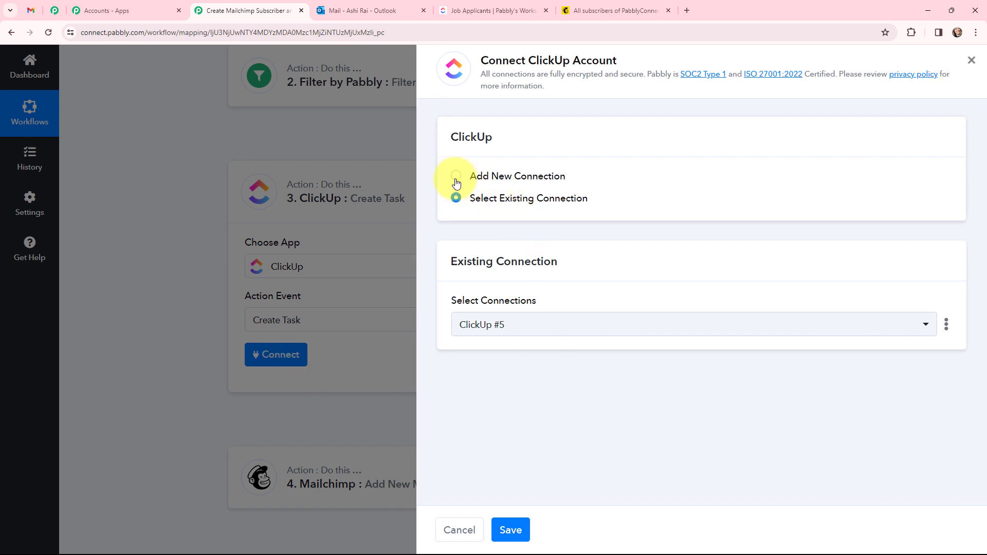
click(456, 180)
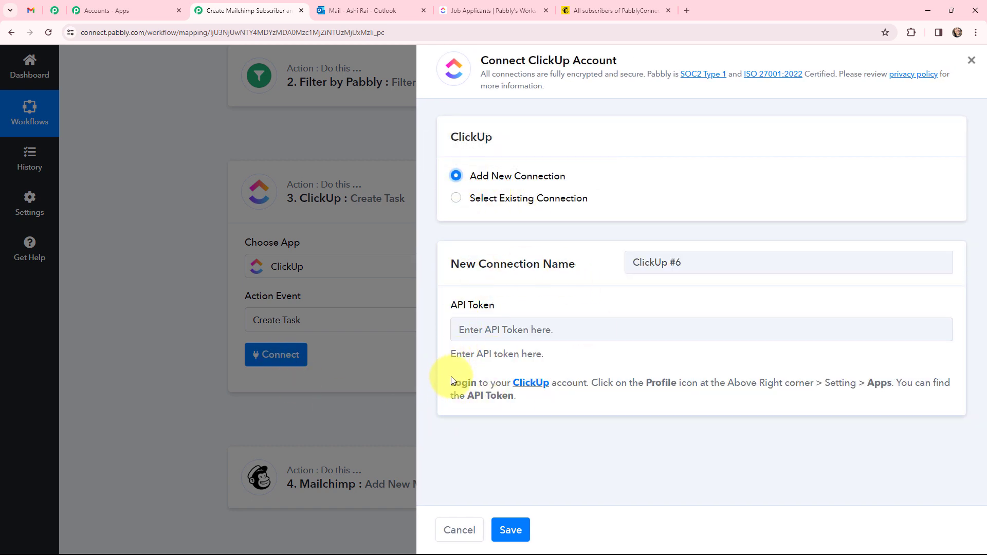
drag(451, 383, 522, 401)
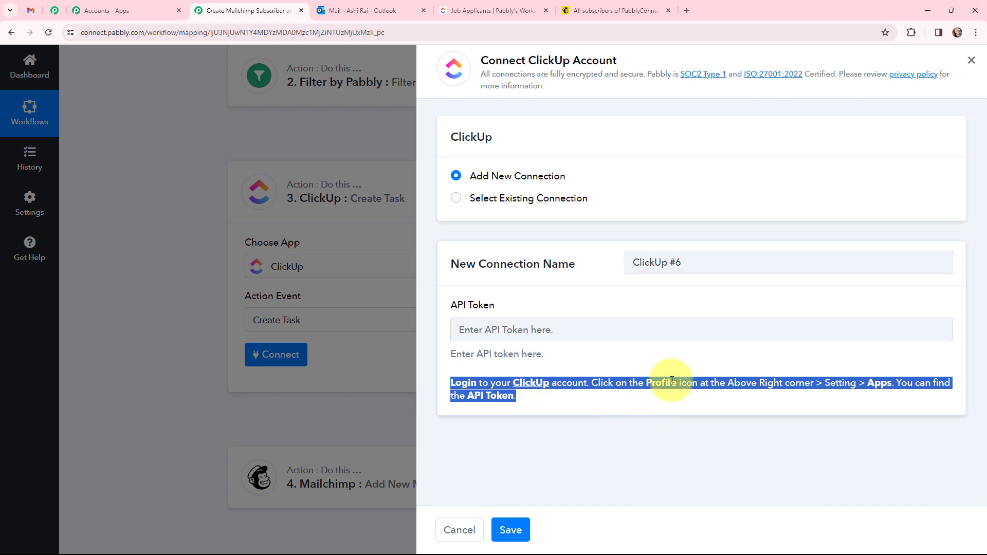
click(630, 416)
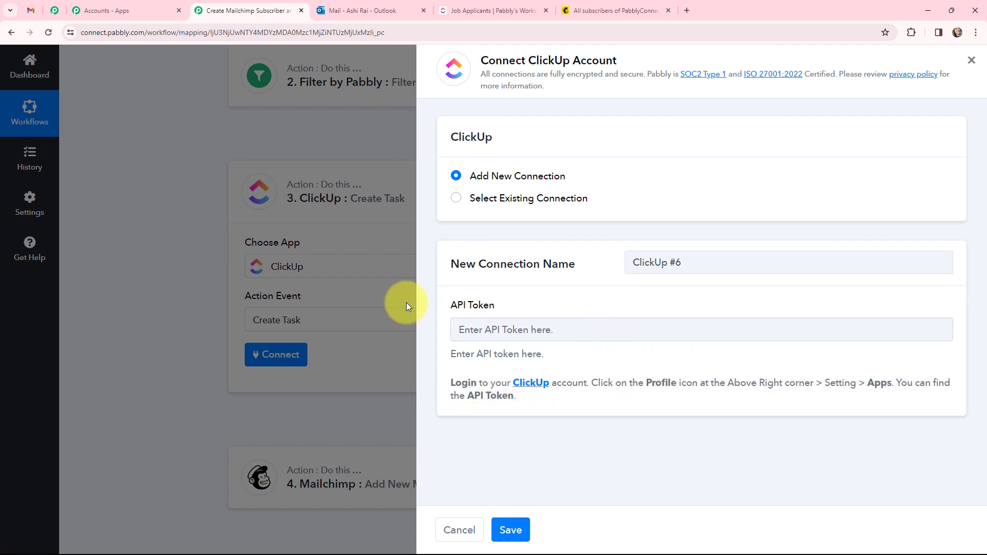
Step: Switch to ClickUp and copy the API token from the Apps section of the workspace settings
click(496, 14)
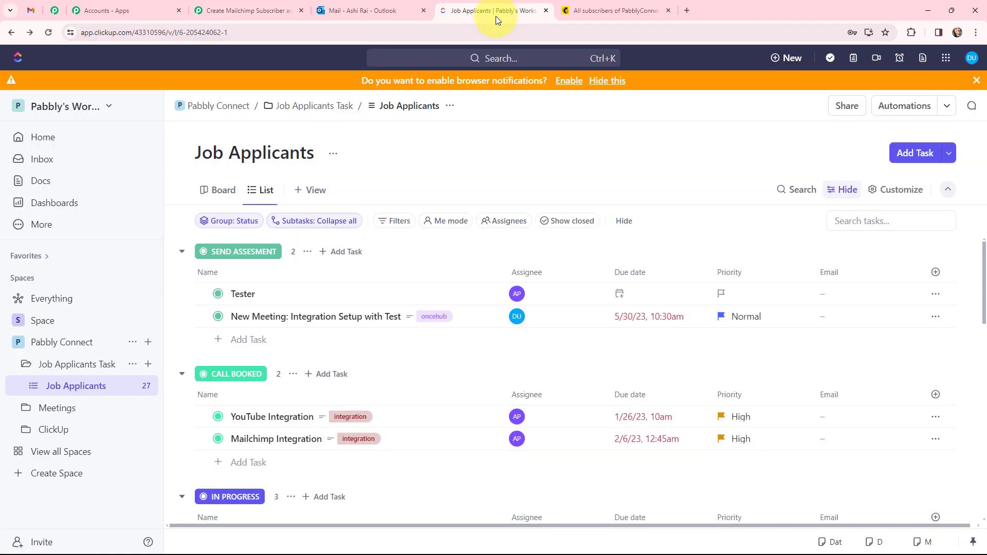
click(78, 106)
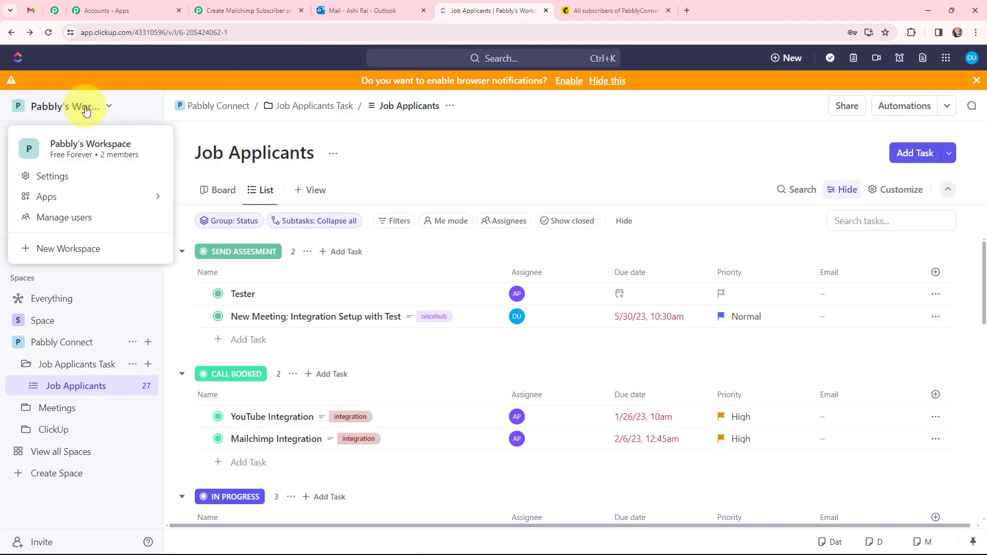
click(61, 179)
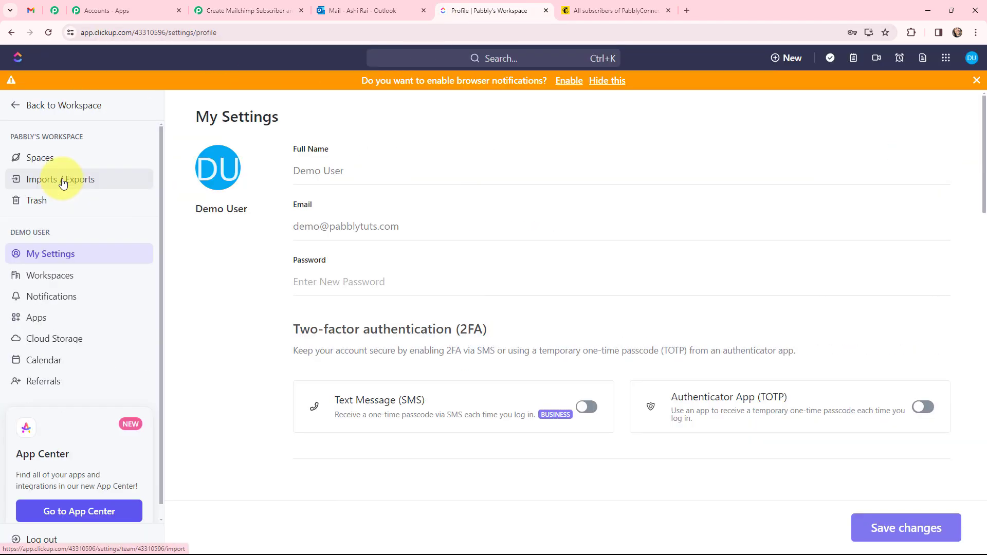
click(38, 325)
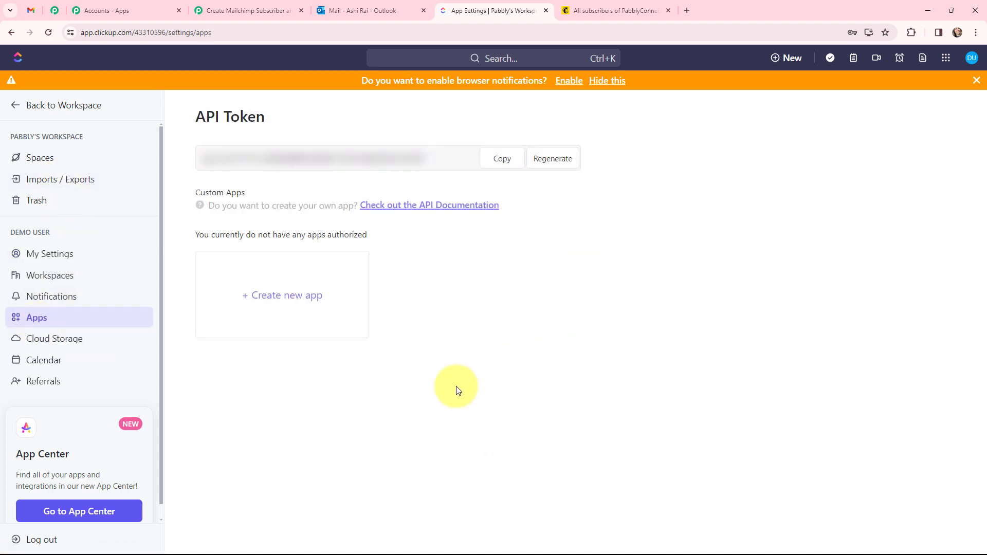
click(512, 162)
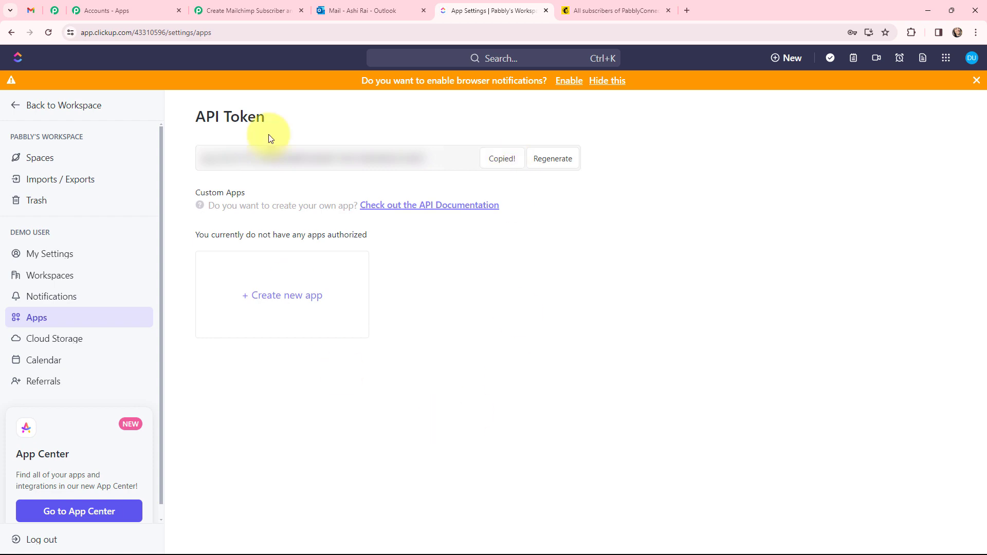
Step: Return to Pabbly Connect, paste the ClickUp API token into the new connection, and save it
click(273, 6)
click(483, 330)
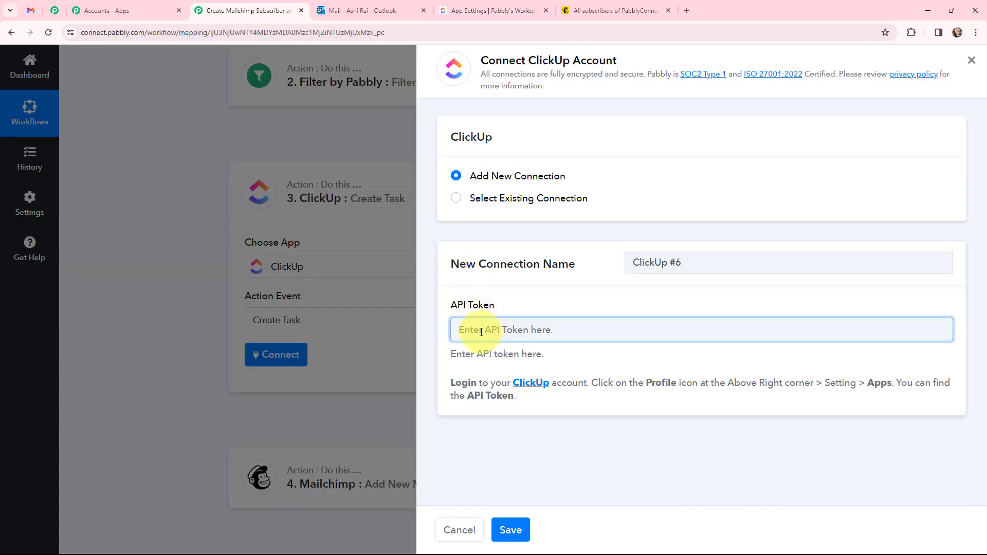
key(ctrl+v)
click(509, 528)
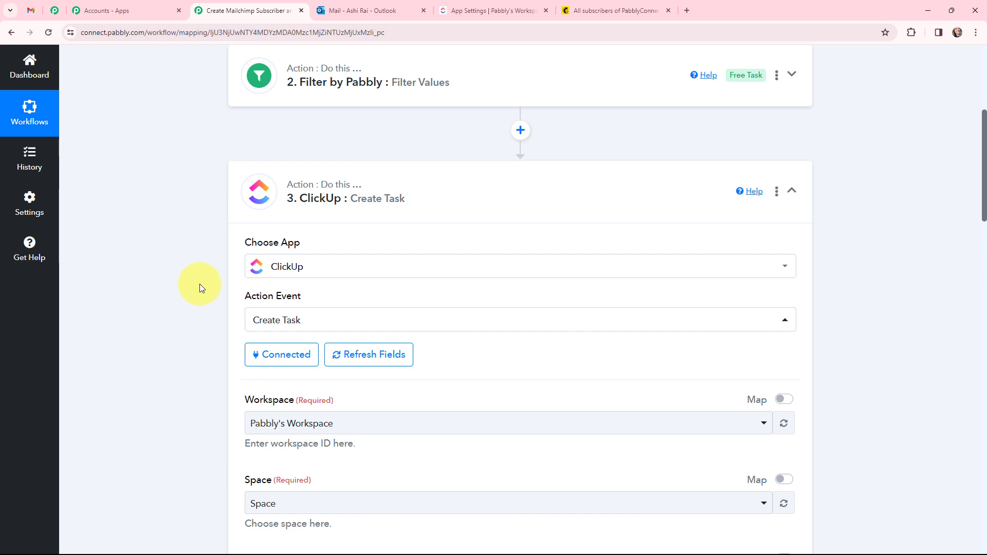
Step: Set the ClickUp task location to Pabbly's Workspace, space Pabbly Connect, folder Job Applicants Task and list Job Applicants, checking it against ClickUp
scroll(201, 288, down, 2)
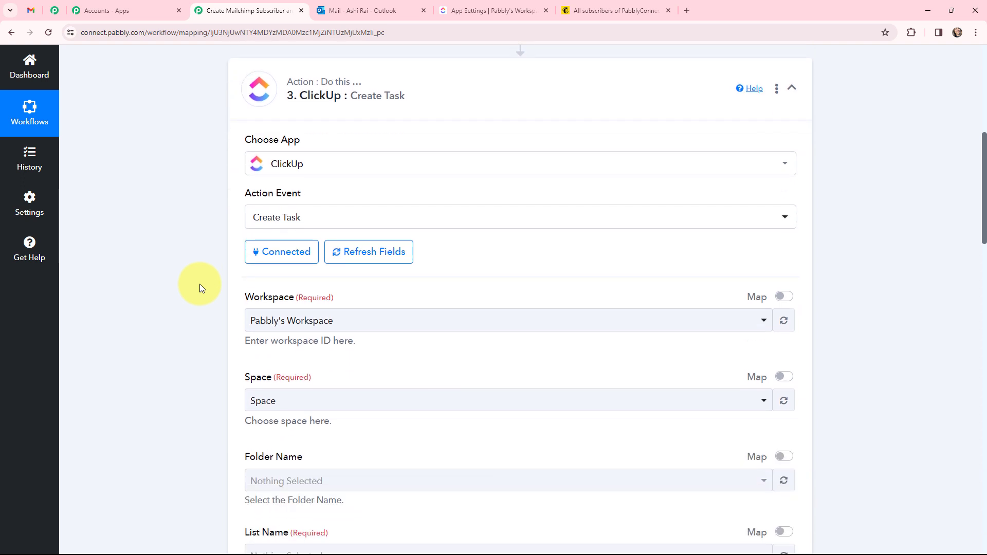
scroll(201, 288, down, 1)
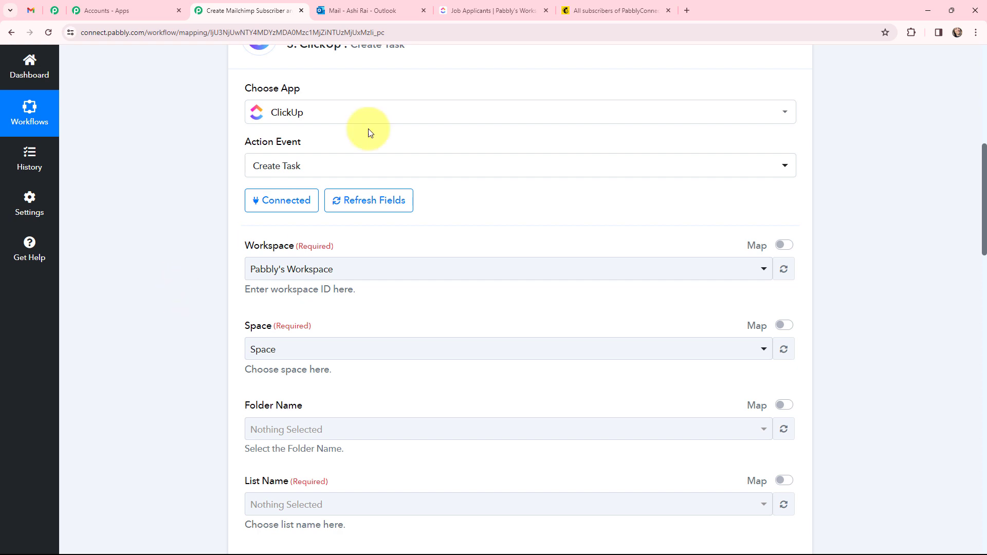
click(457, 5)
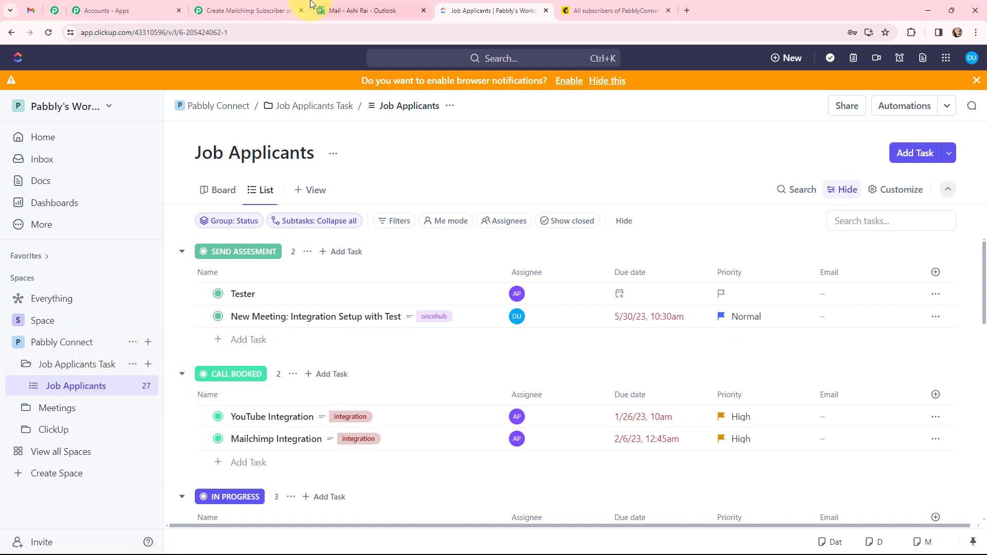
click(242, 10)
click(348, 269)
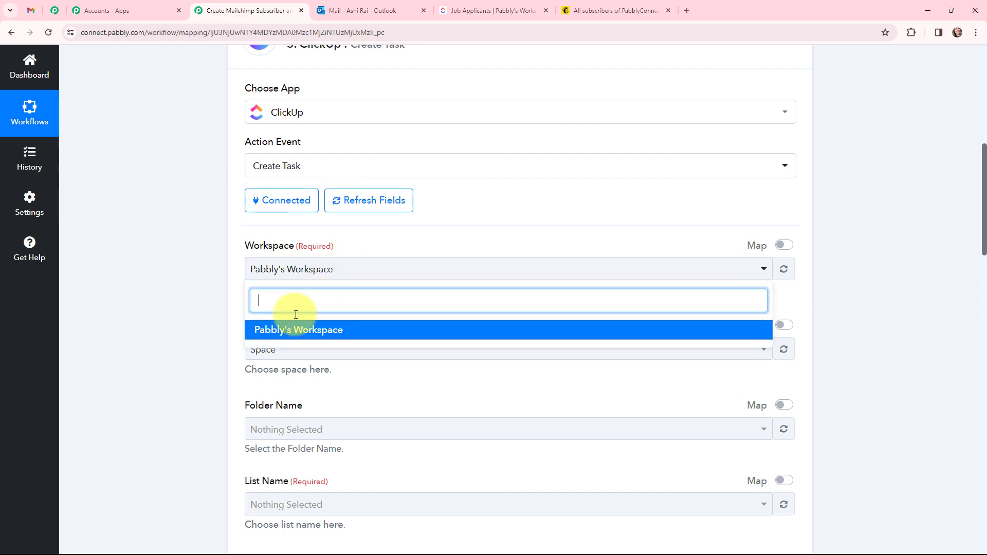
click(288, 328)
click(292, 350)
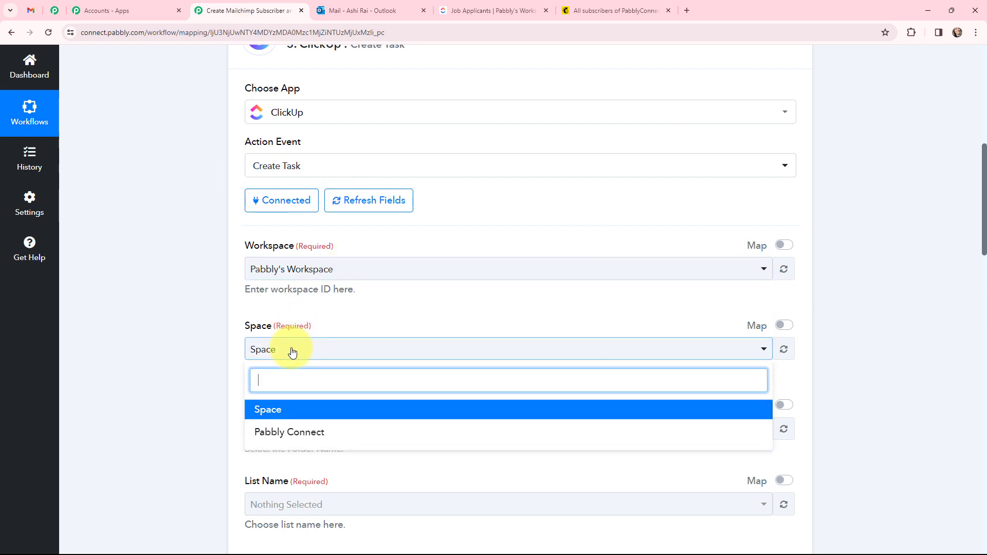
click(286, 433)
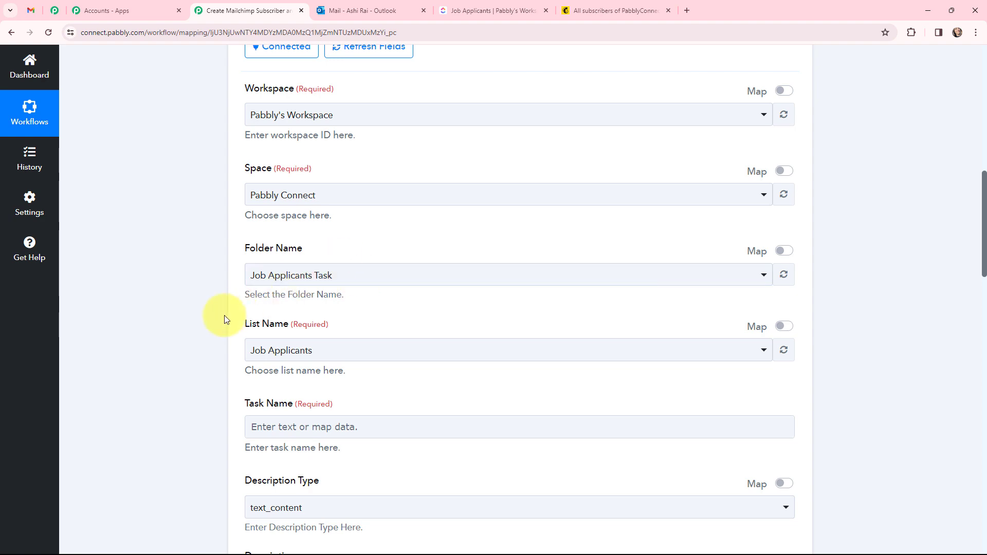
click(463, 10)
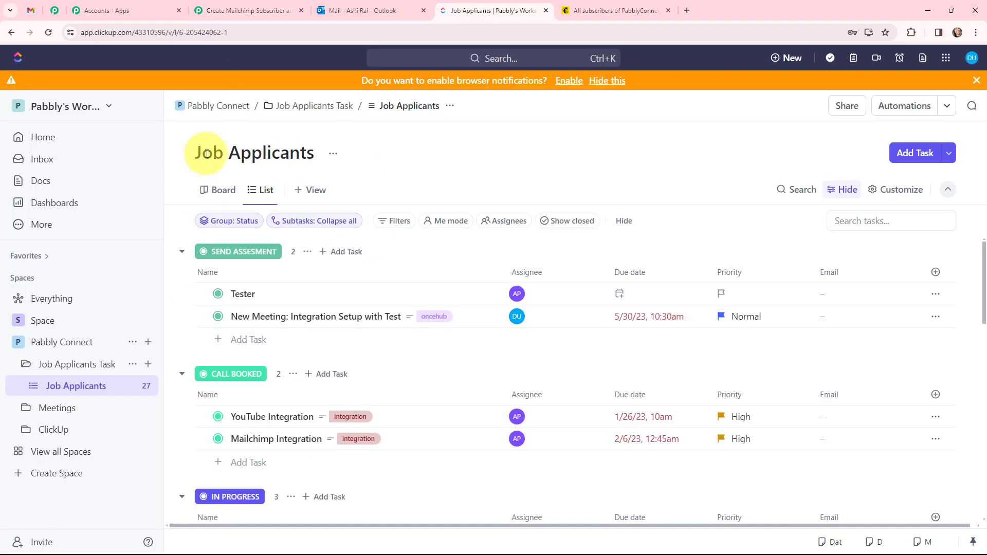
click(242, 11)
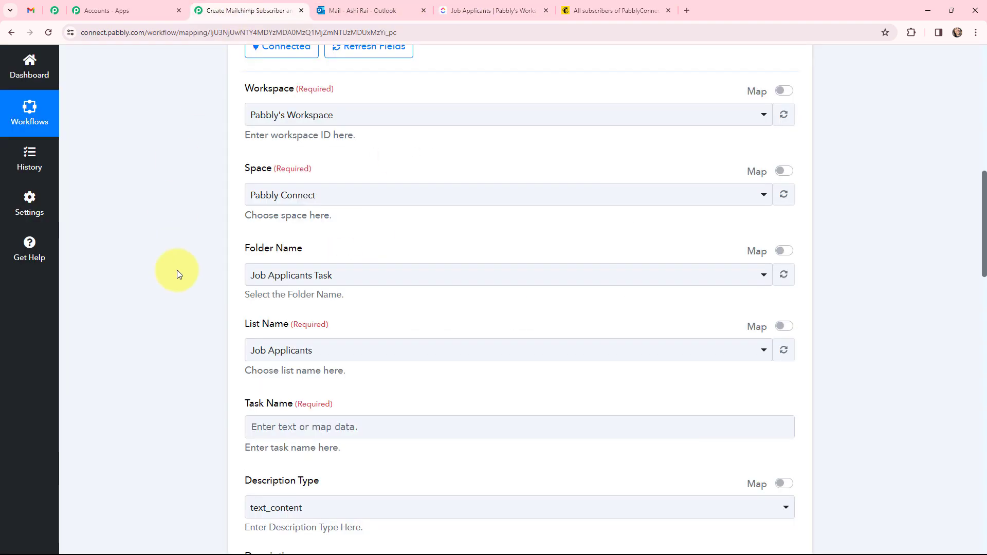
Step: Map the task name to the email's Subject, followed by "-" and the Sender EmailAddress Name from the New Mail trigger
click(286, 428)
click(336, 522)
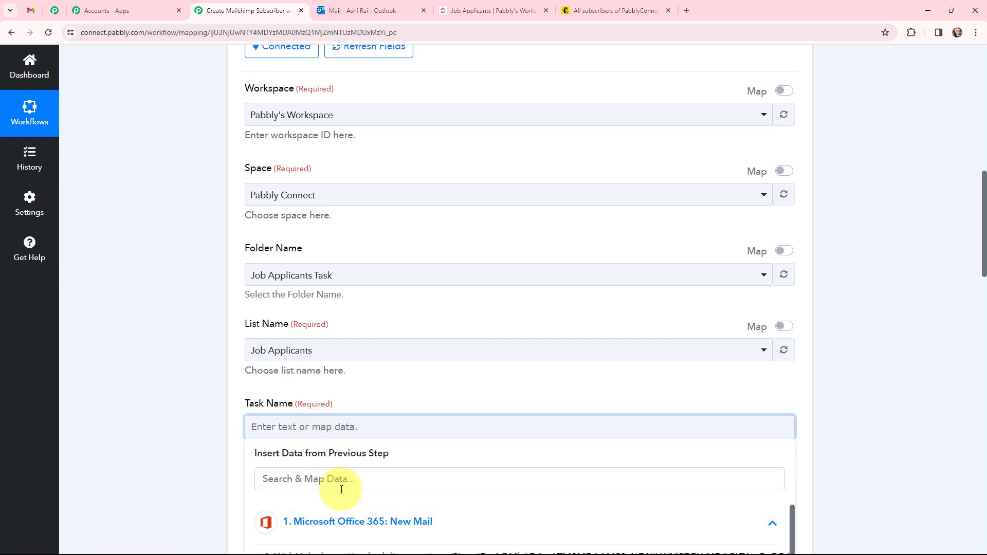
click(339, 479)
scroll(342, 481, down, 2)
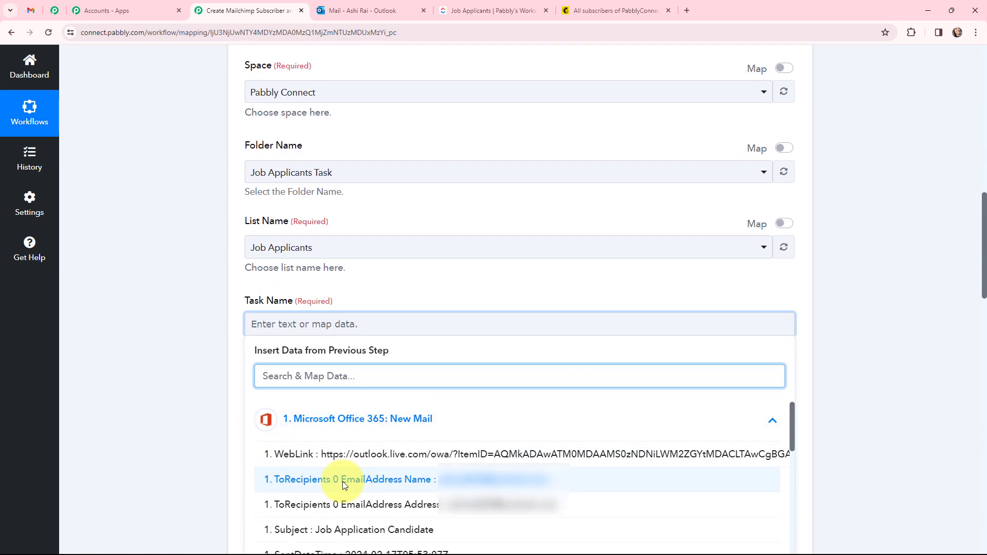
text(subj)
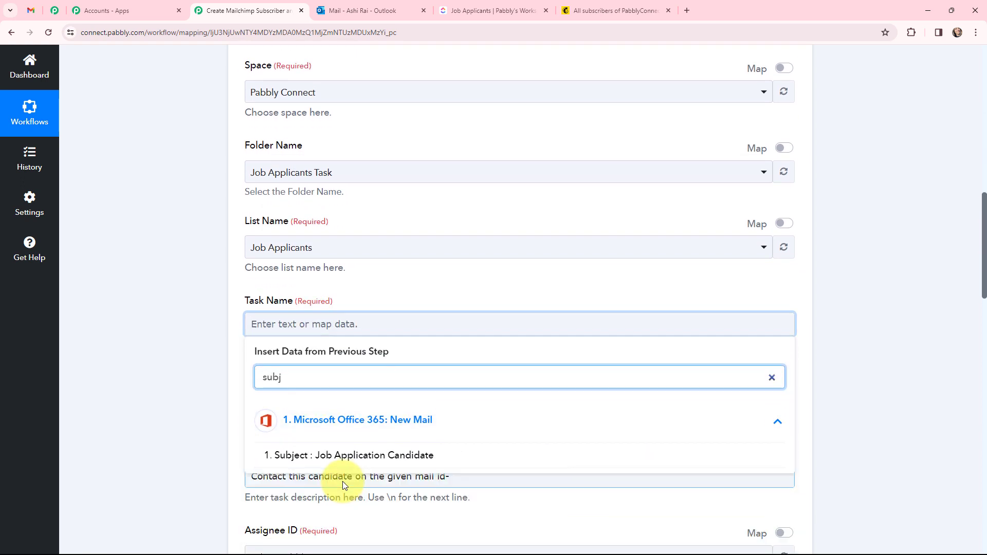
click(360, 462)
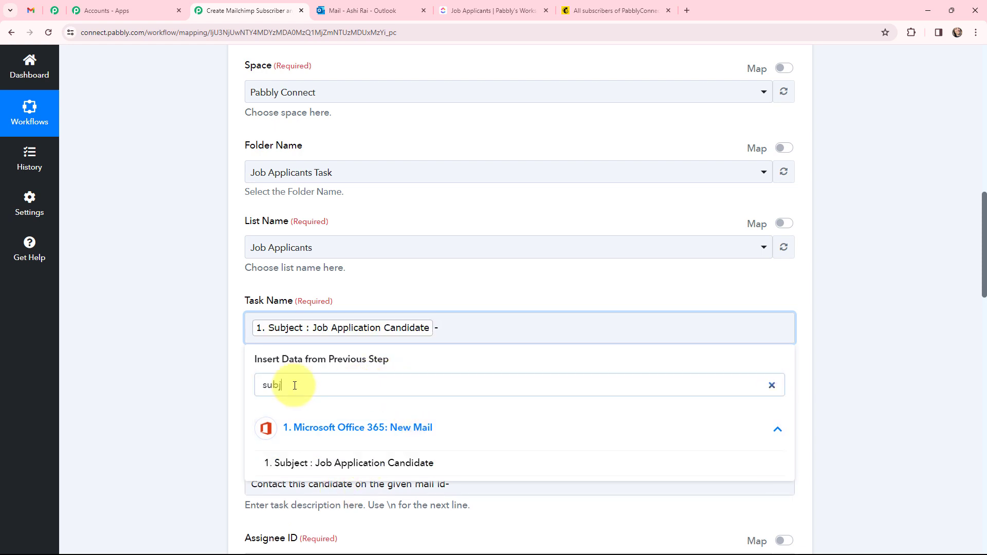
drag(292, 384, 245, 385)
key(BackSpace)
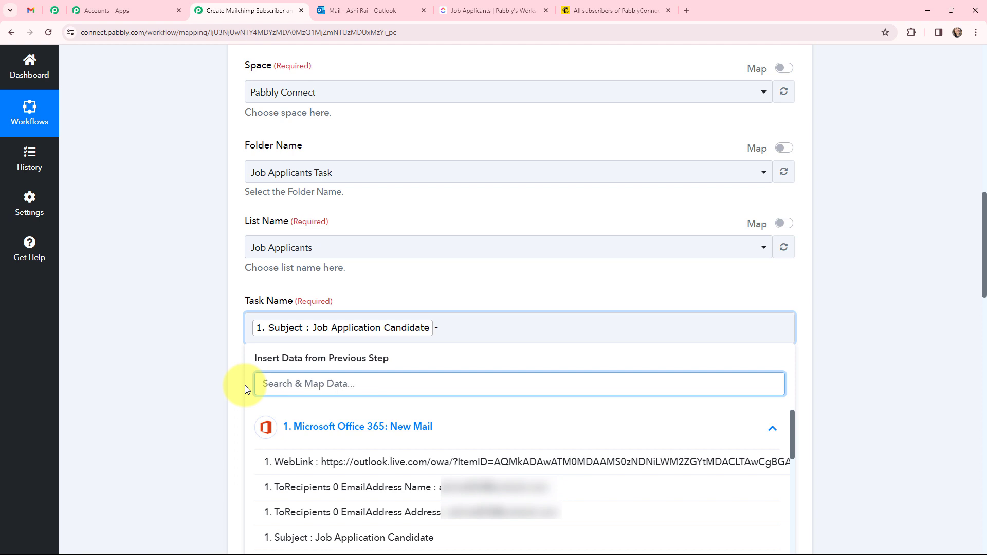
text(nam)
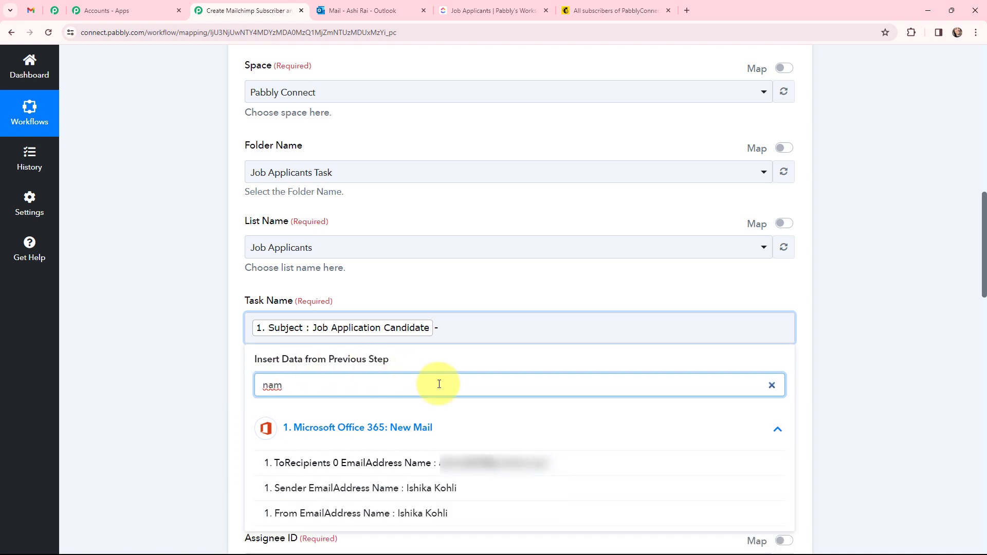
click(497, 493)
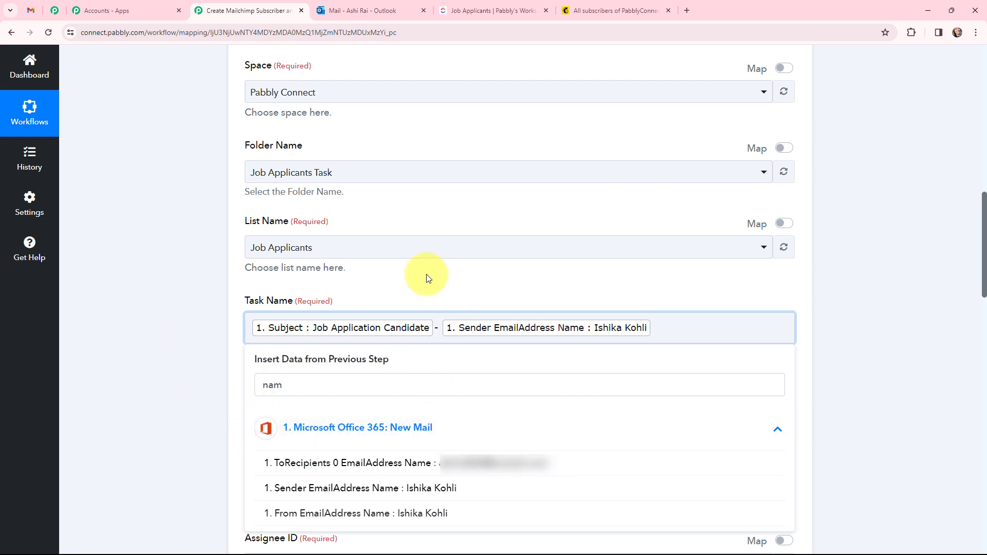
click(184, 308)
Step: Append the mapped Sender EmailAddress Address to the task description after "Contact this candidate on the given mail id-"
scroll(194, 292, down, 3)
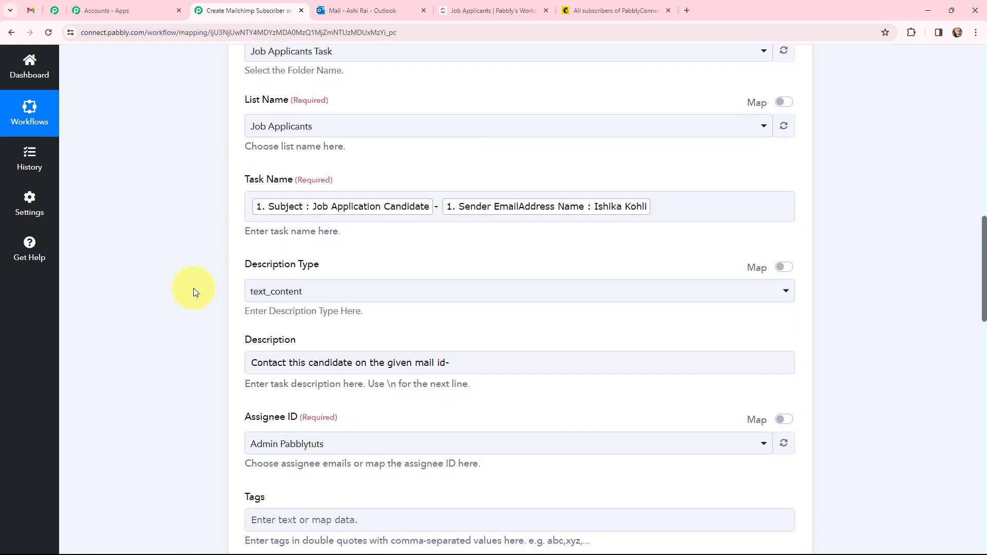
click(248, 338)
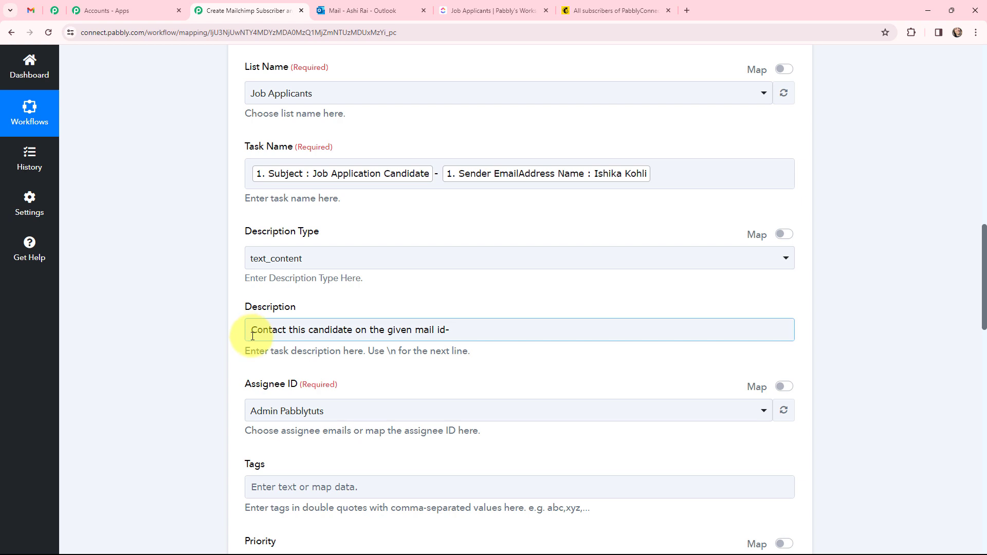
click(469, 330)
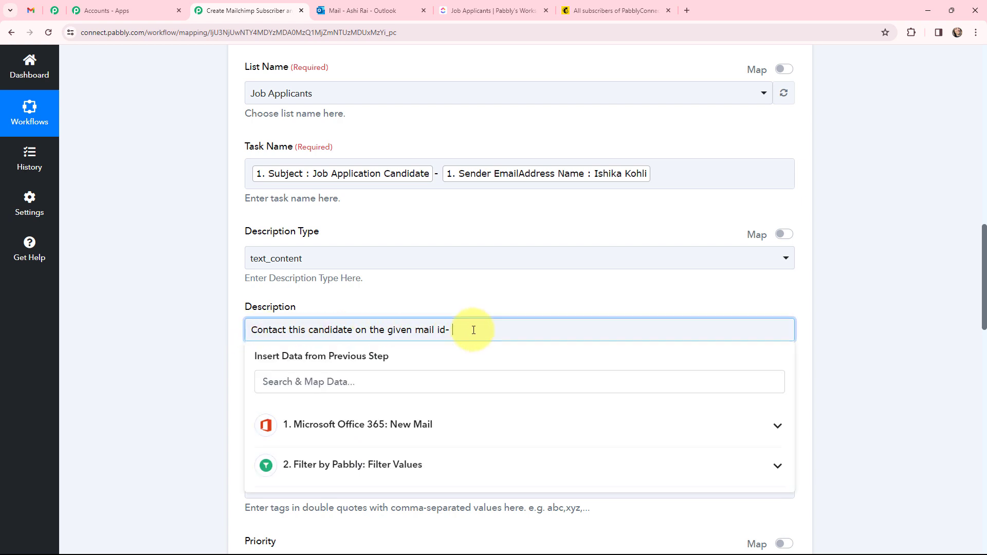
click(410, 434)
click(416, 386)
text(ema)
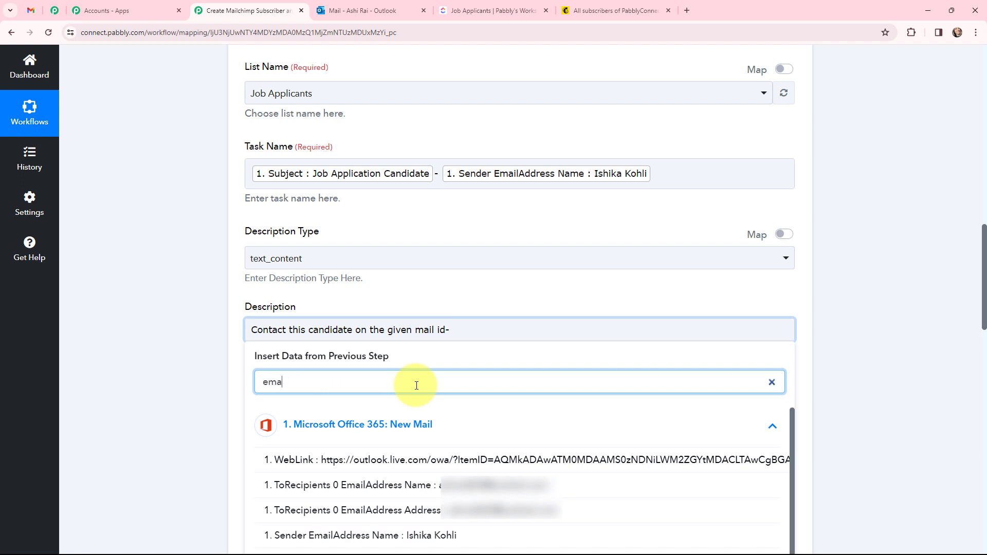
scroll(566, 442, down, 1)
click(529, 506)
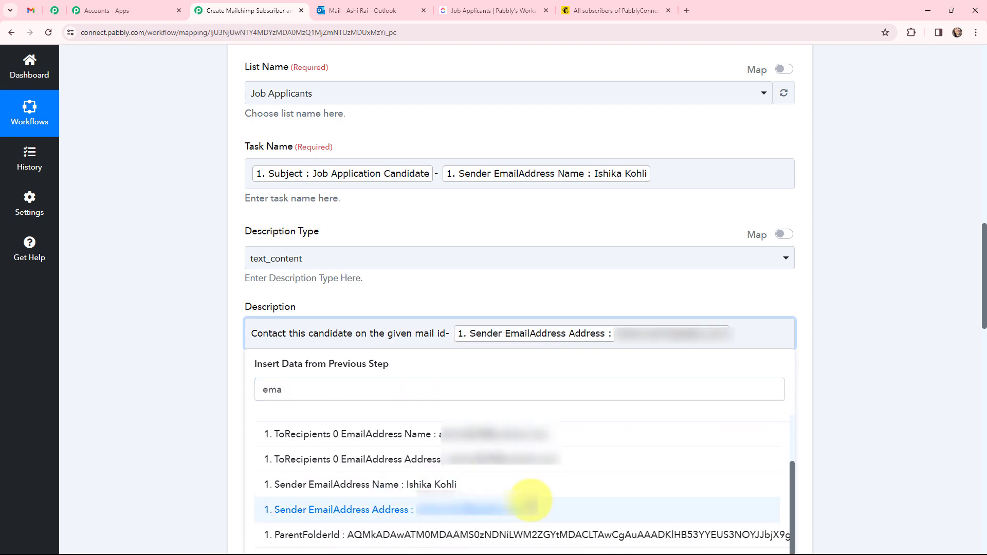
click(201, 345)
Step: Check the remaining ClickUp task fields, including the due date format and status, and save the action with a test request
scroll(202, 346, down, 2)
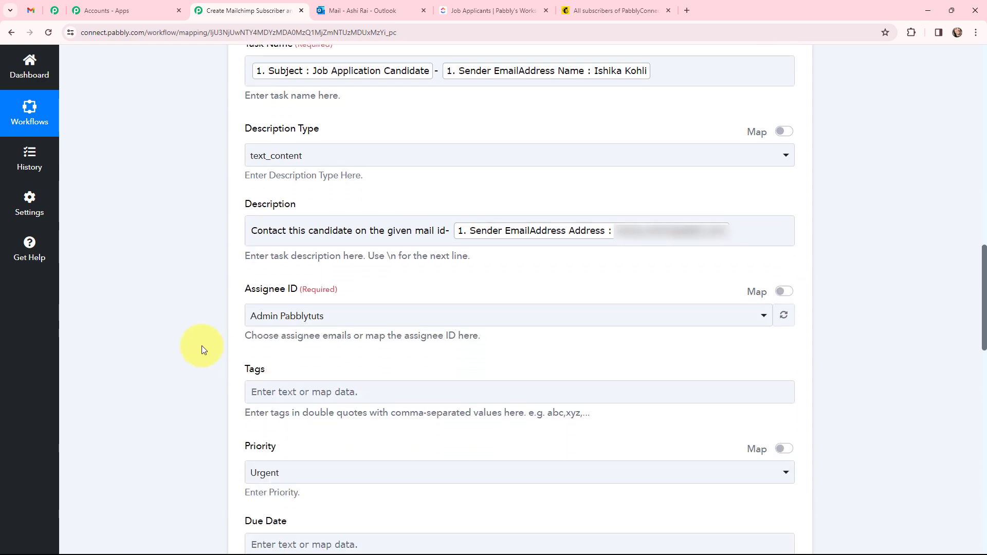
scroll(213, 320, down, 6)
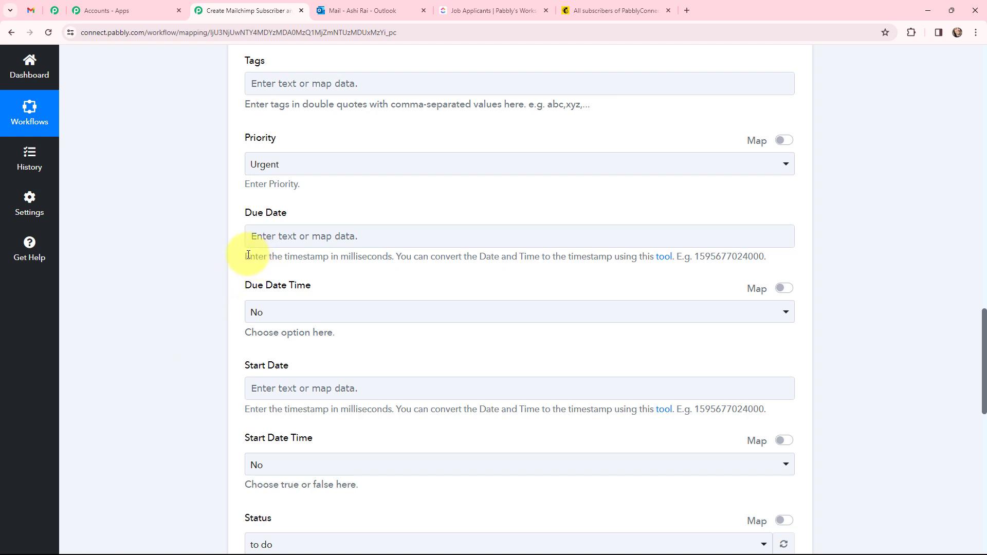
drag(244, 263, 792, 262)
click(790, 265)
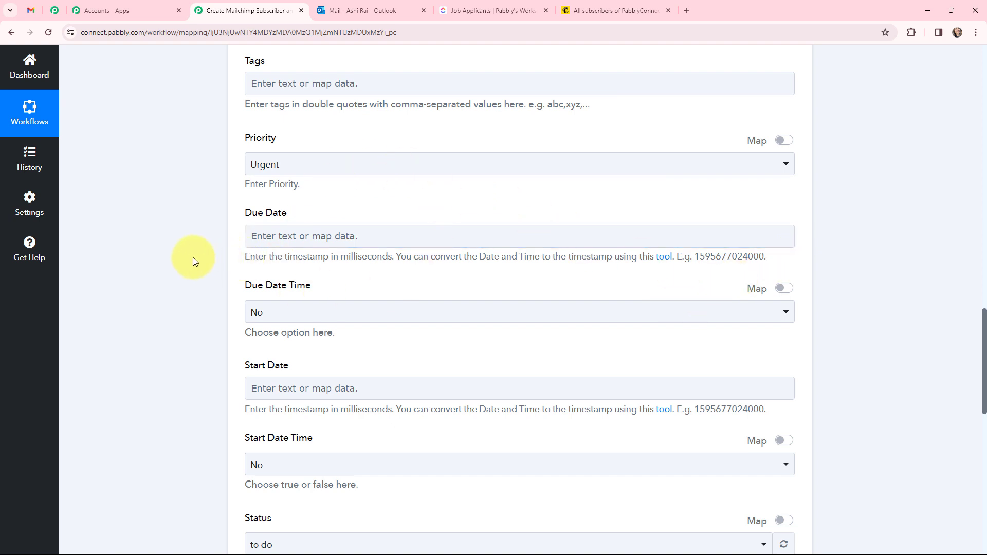
scroll(193, 257, down, 3)
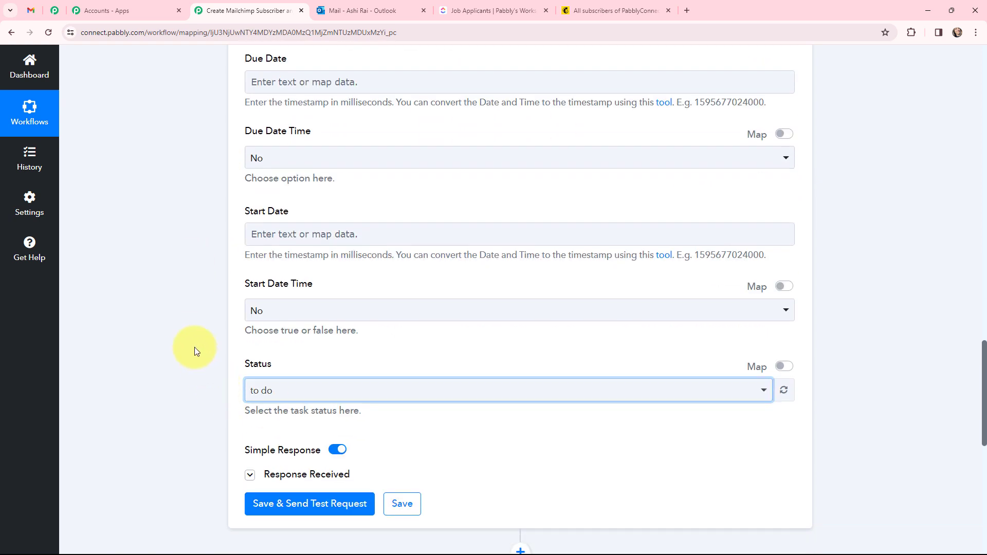
scroll(194, 344, down, 1)
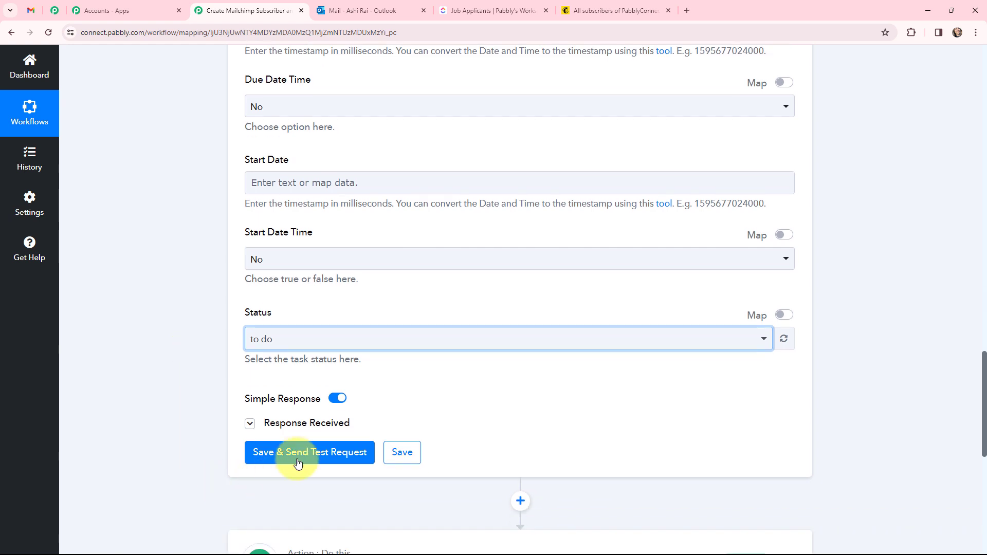
click(302, 454)
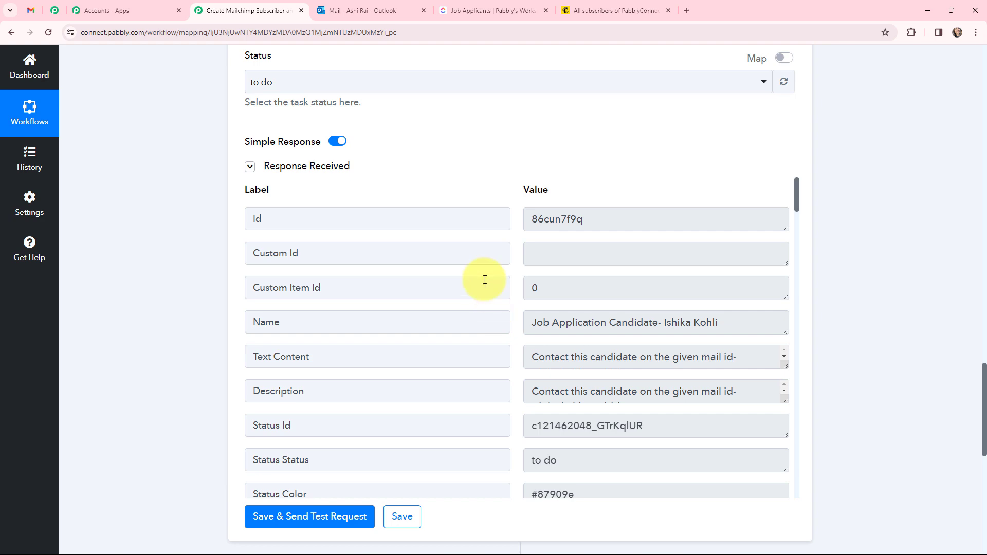
Step: Switch to ClickUp, open the new Job Application Candidate task in the TO DO group, review its details, and close it
click(489, 11)
scroll(413, 290, down, 3)
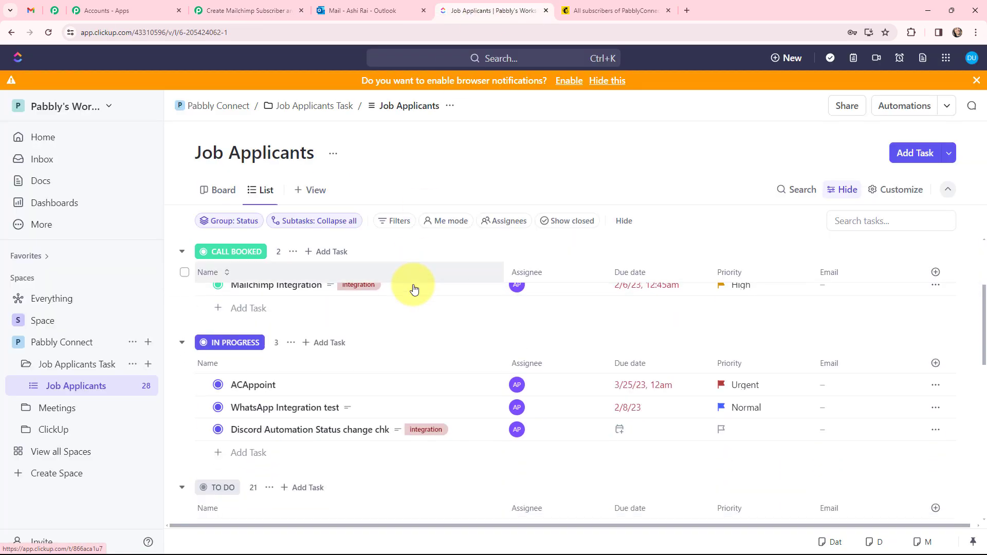
scroll(414, 290, down, 10)
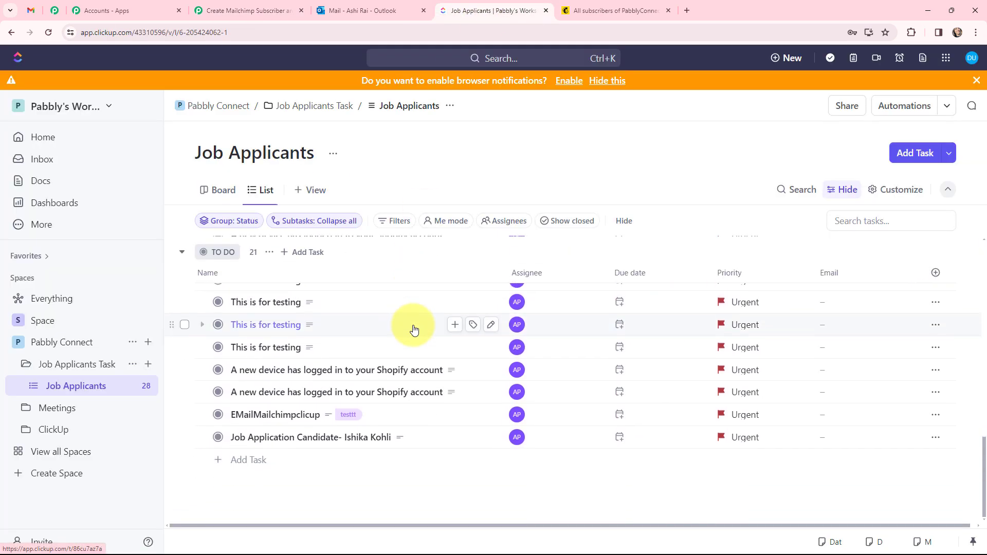
click(416, 437)
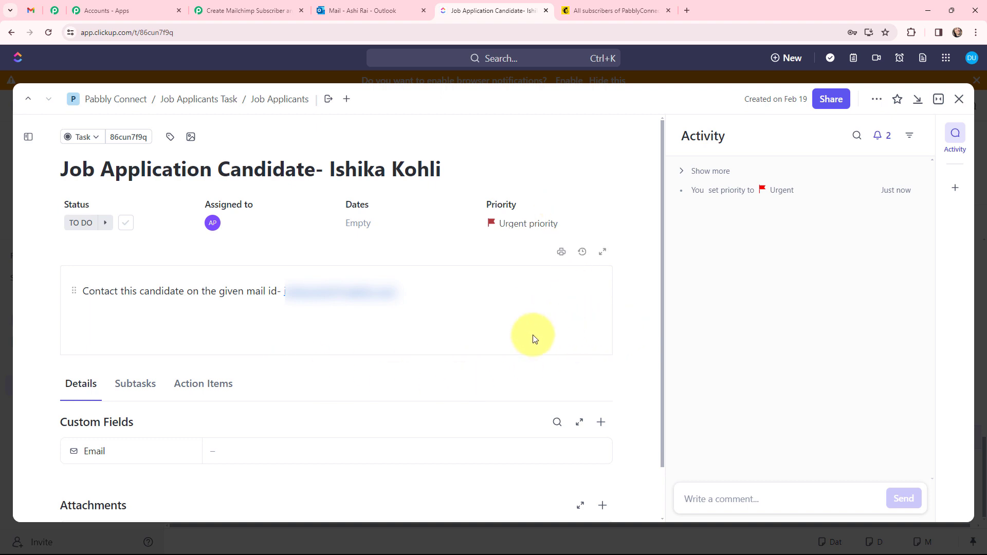
click(957, 101)
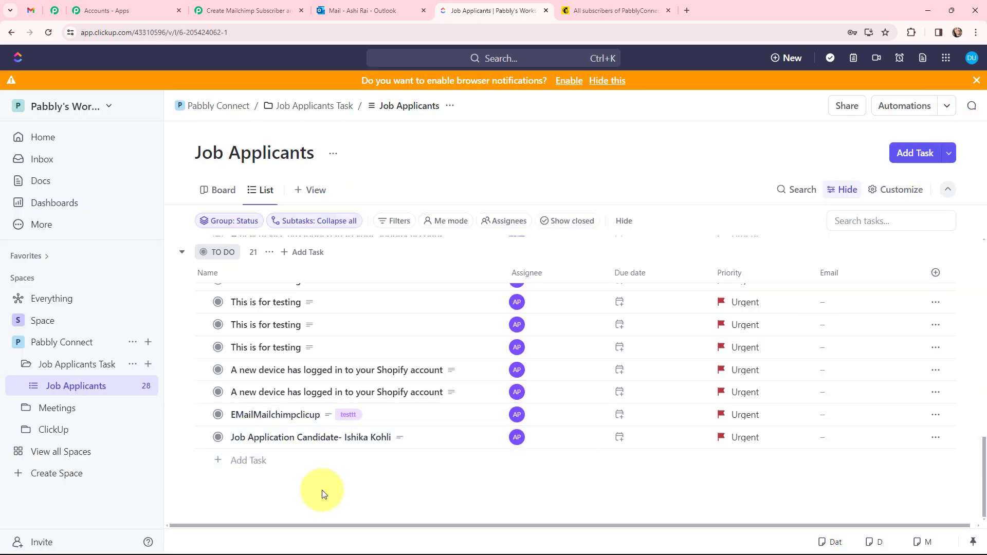
Step: Return to Pabbly Connect, expand the Mailchimp Add New Member with Custom Fields action, and begin adding a new Mailchimp connection
click(242, 10)
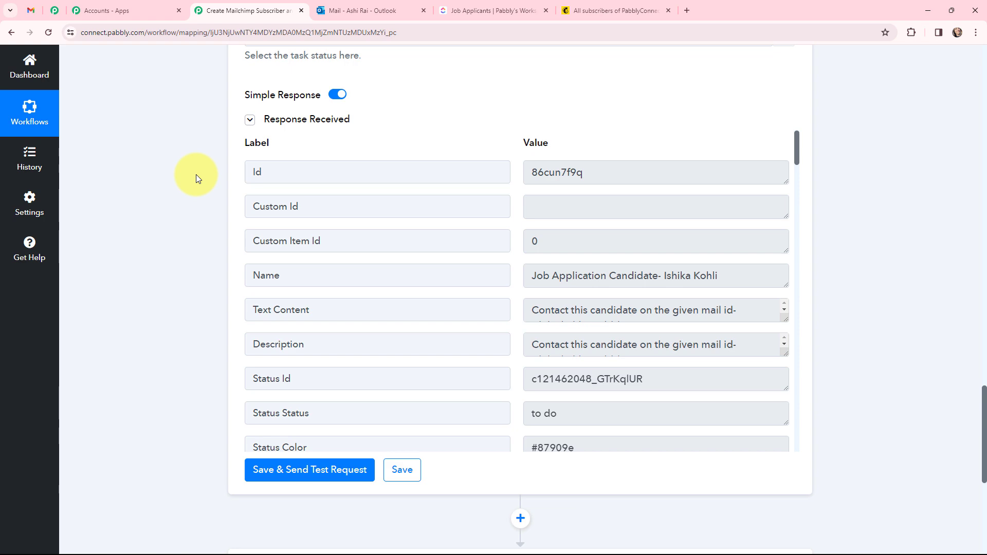
scroll(196, 174, down, 5)
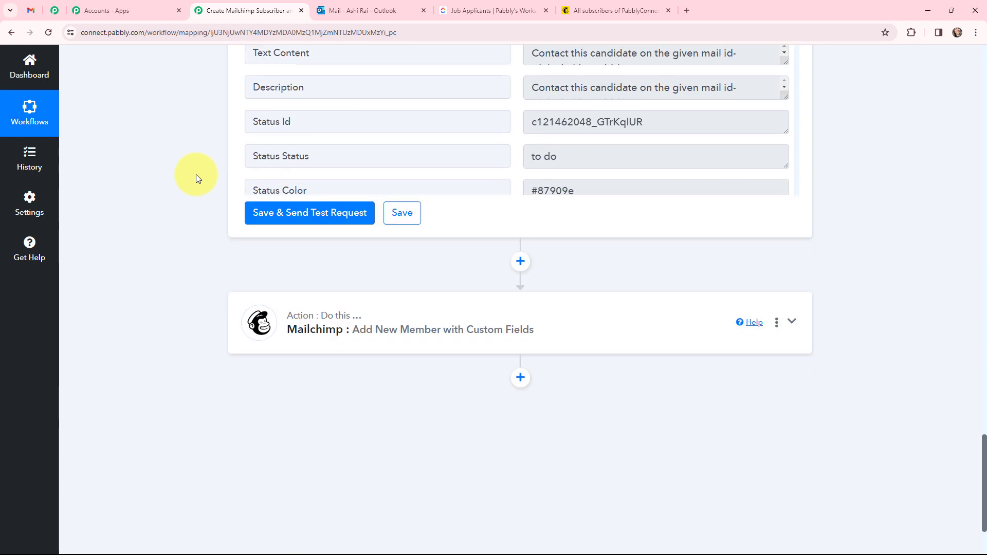
click(340, 314)
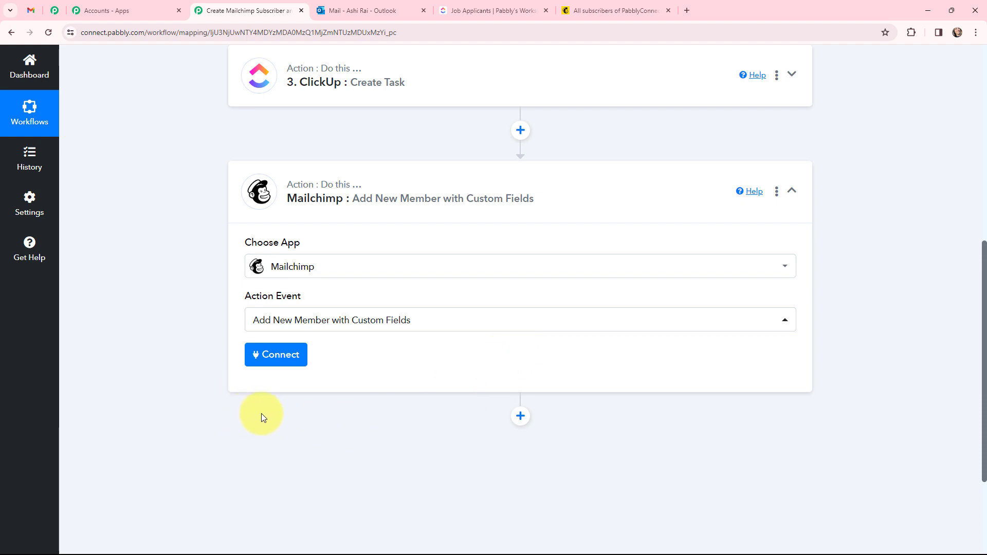
click(278, 354)
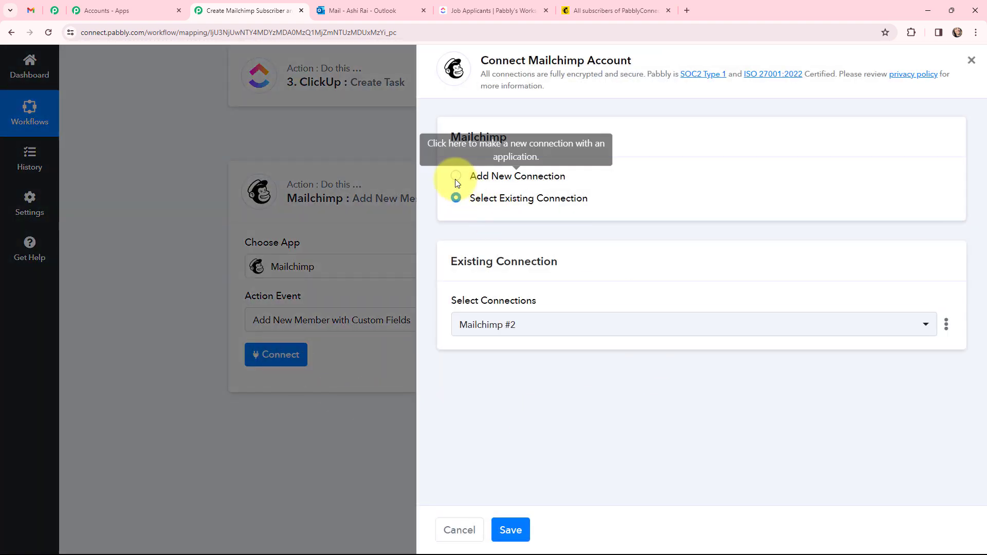
click(456, 179)
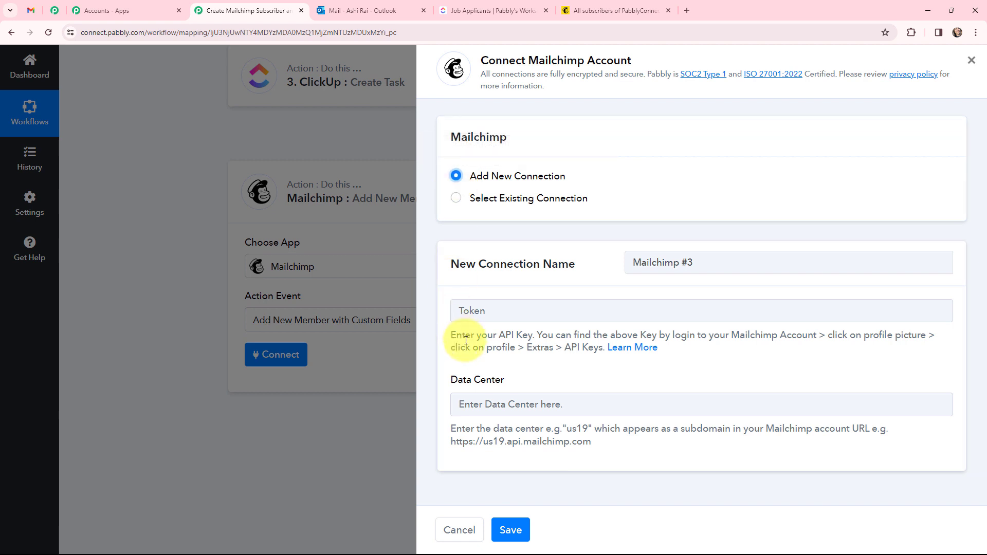
Step: Read the connection form's instructions for finding the Mailchimp API key and the data center
drag(466, 337, 656, 348)
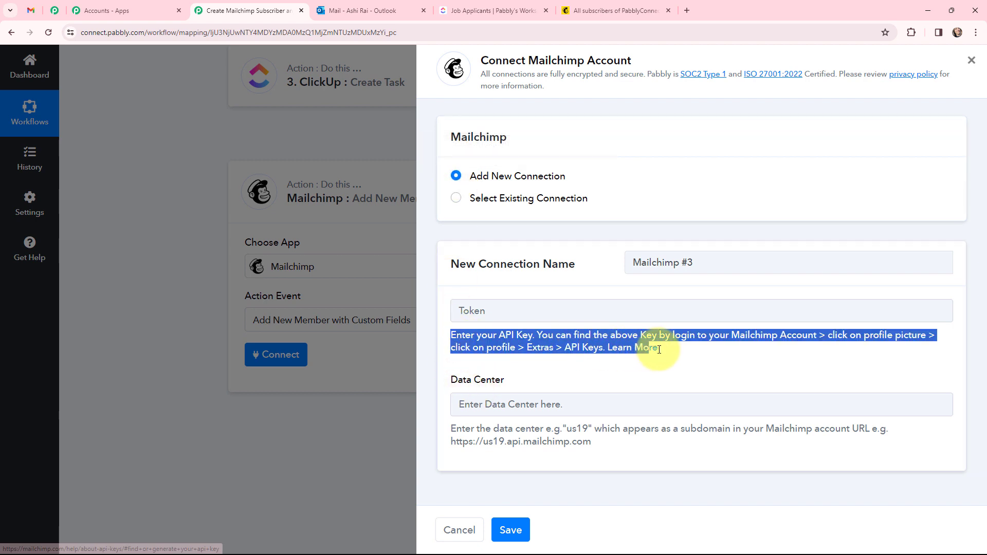
click(468, 431)
drag(468, 431, 622, 452)
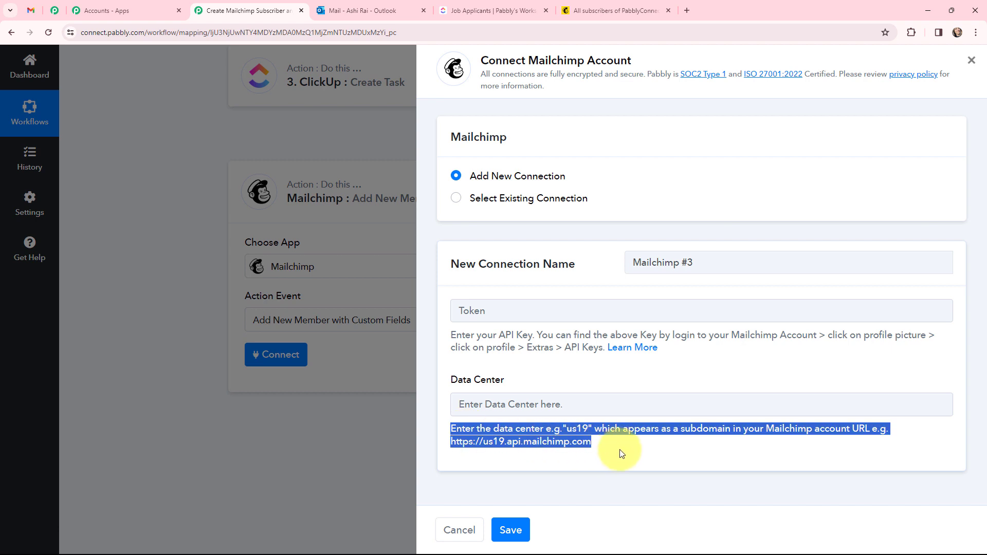
click(561, 380)
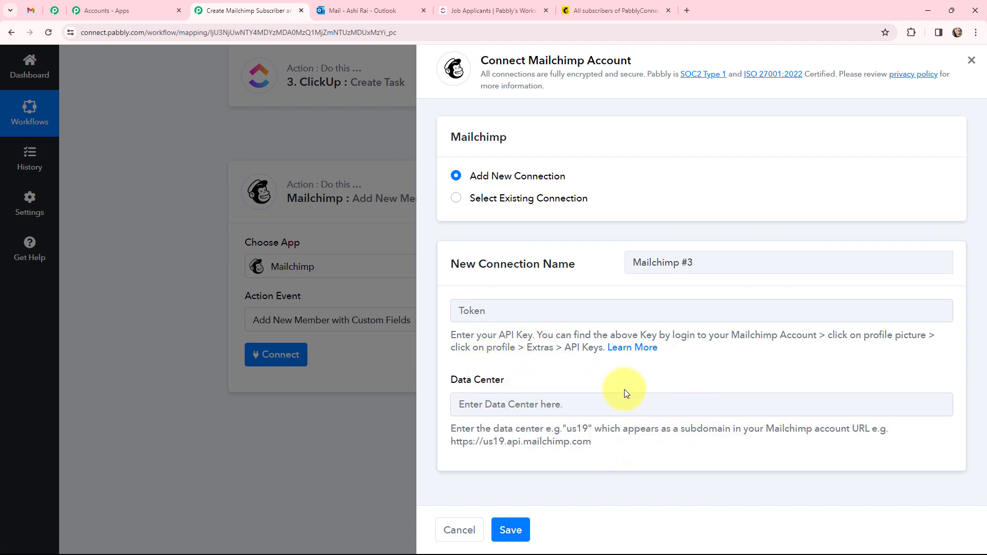
Step: Switch to Mailchimp and open the API keys page from the account profile's extras
click(615, 10)
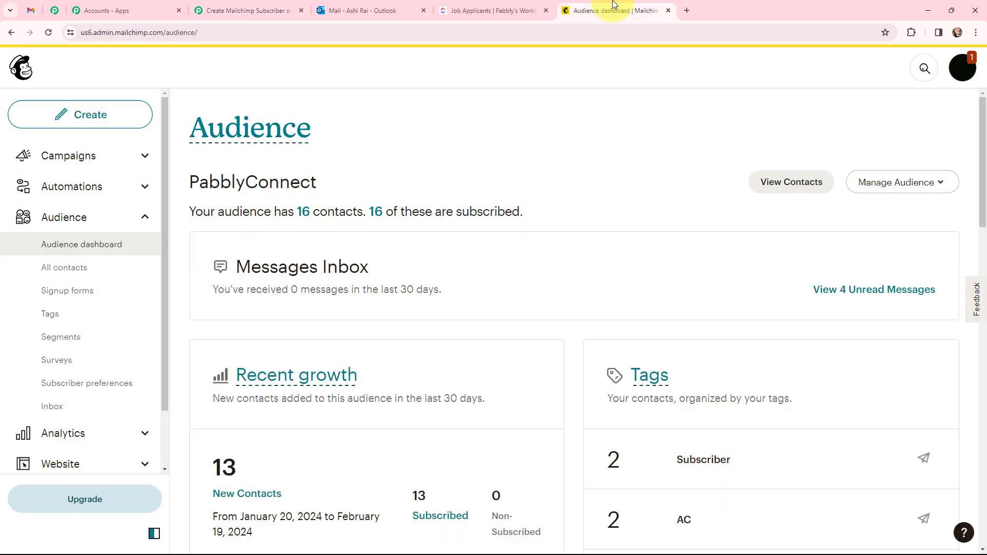
click(963, 66)
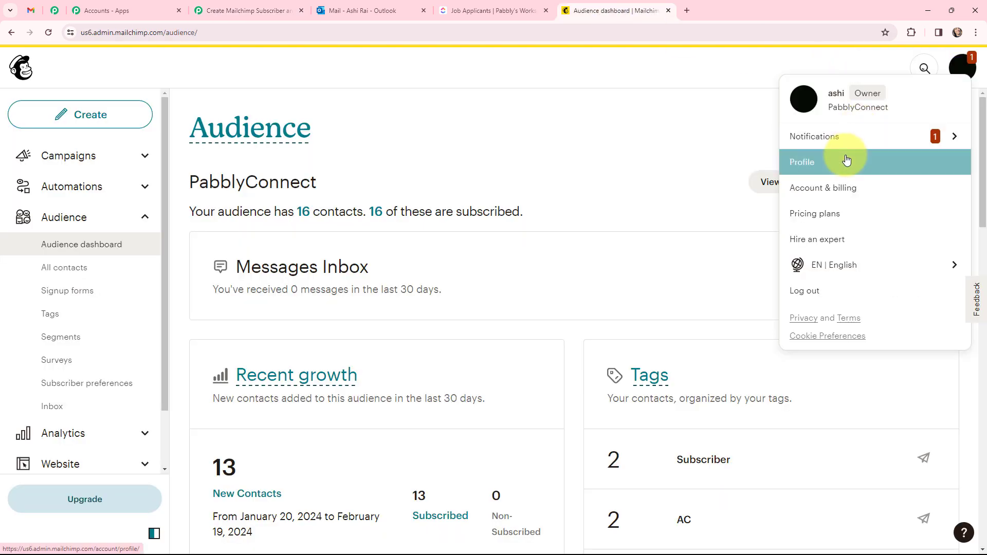
click(846, 160)
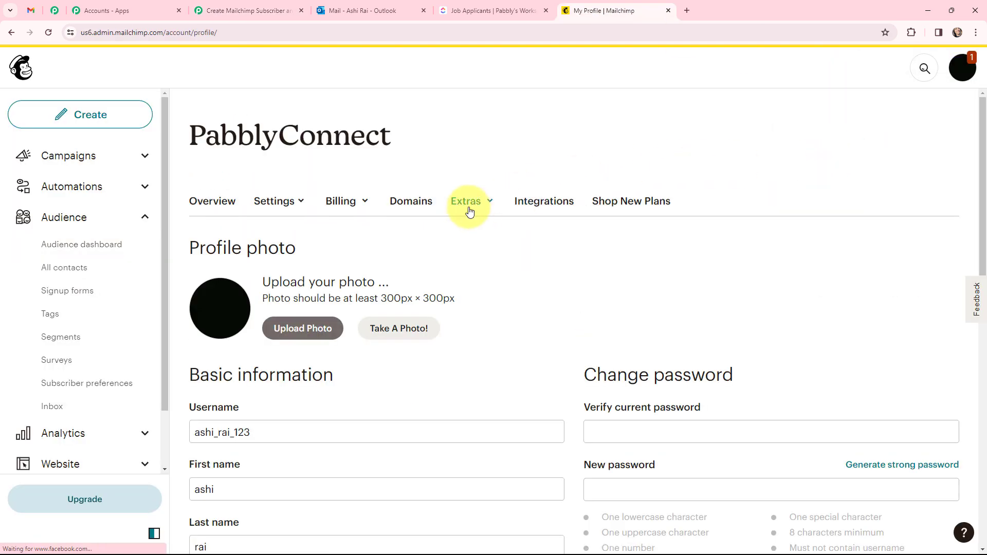
click(470, 211)
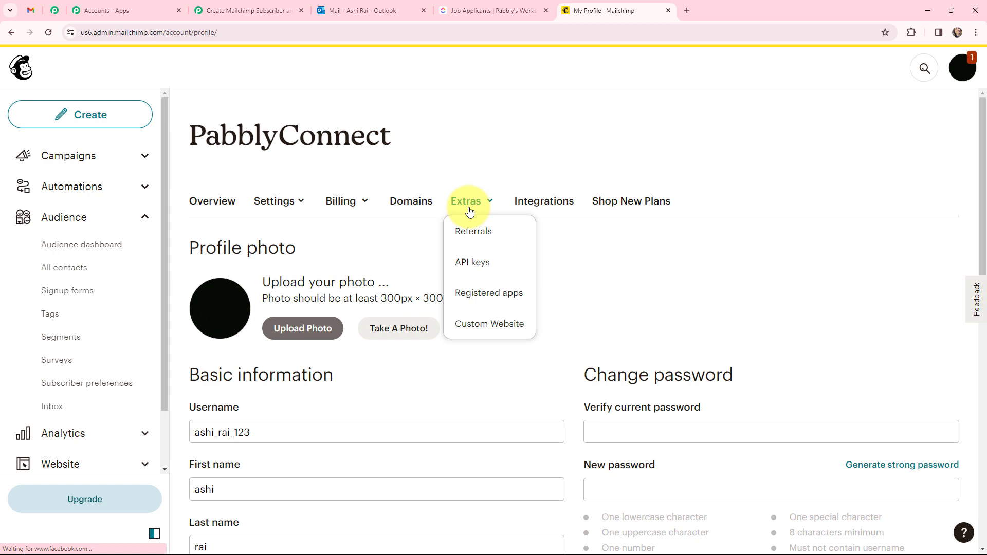
click(502, 263)
Step: Generate a Mailchimp API key named "new key" and copy it to the clipboard
scroll(503, 264, down, 8)
scroll(500, 260, down, 20)
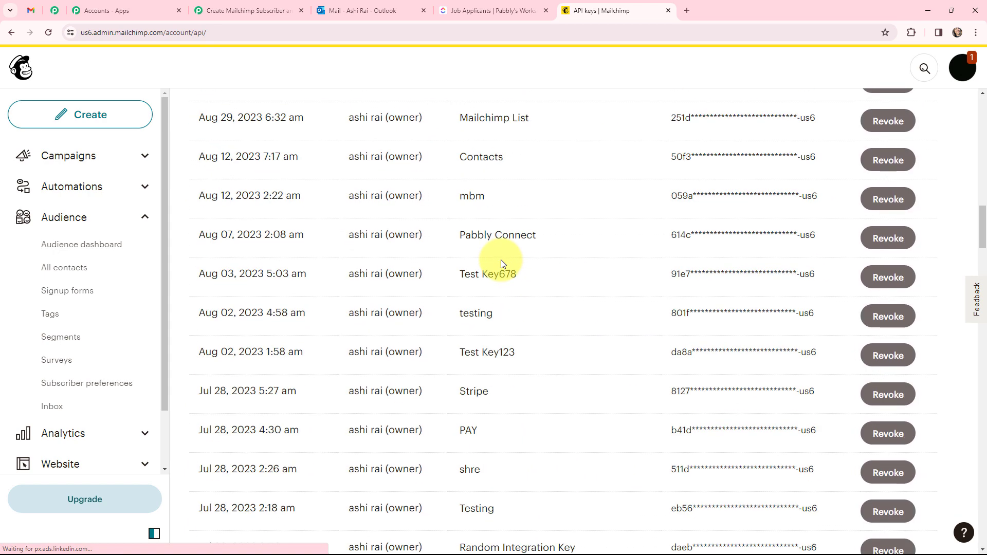
scroll(502, 263, down, 20)
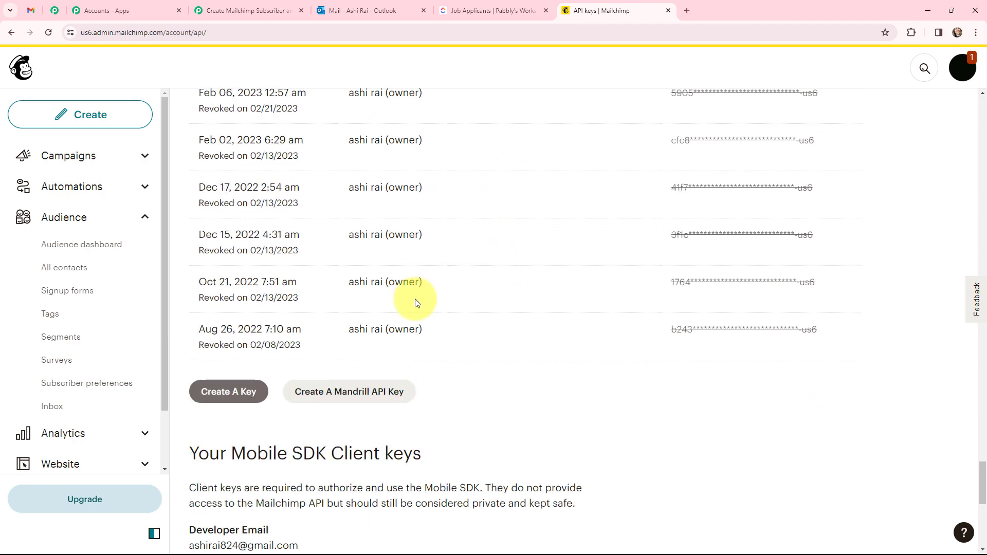
click(227, 393)
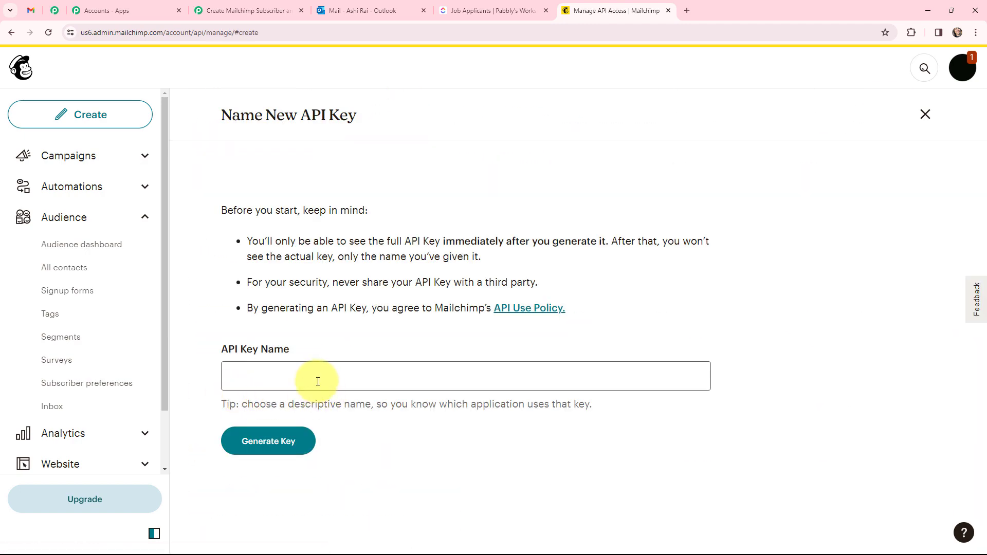
click(318, 381)
text(n)
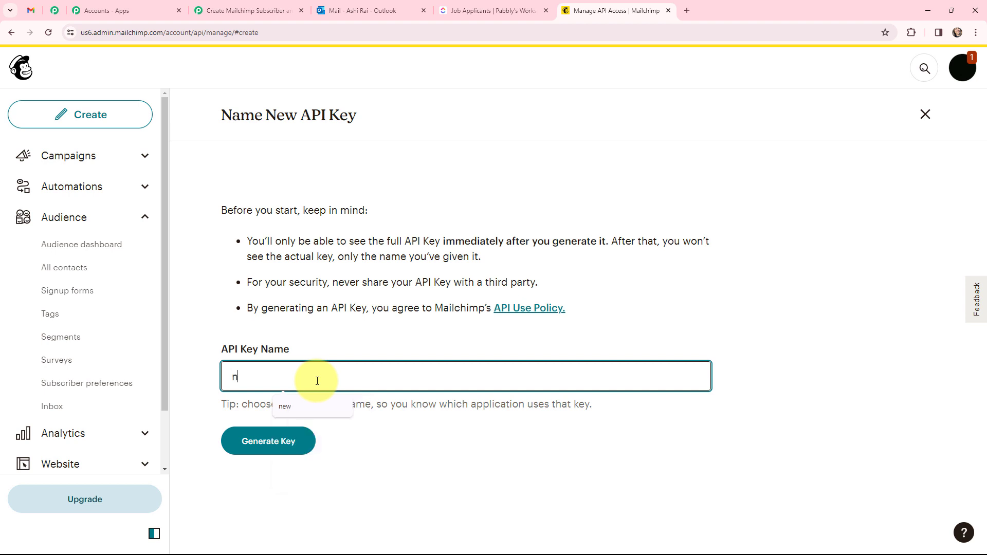
text(ew key)
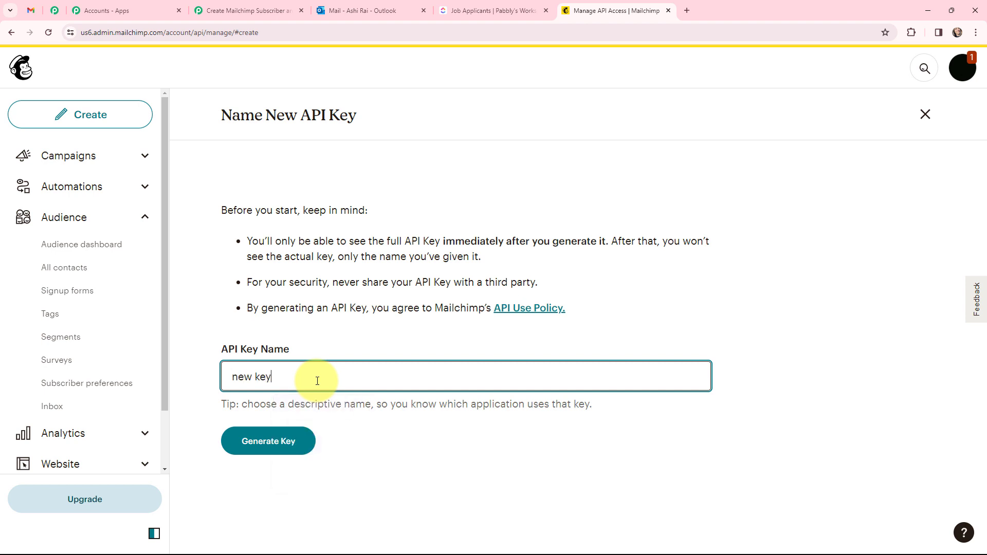
click(278, 448)
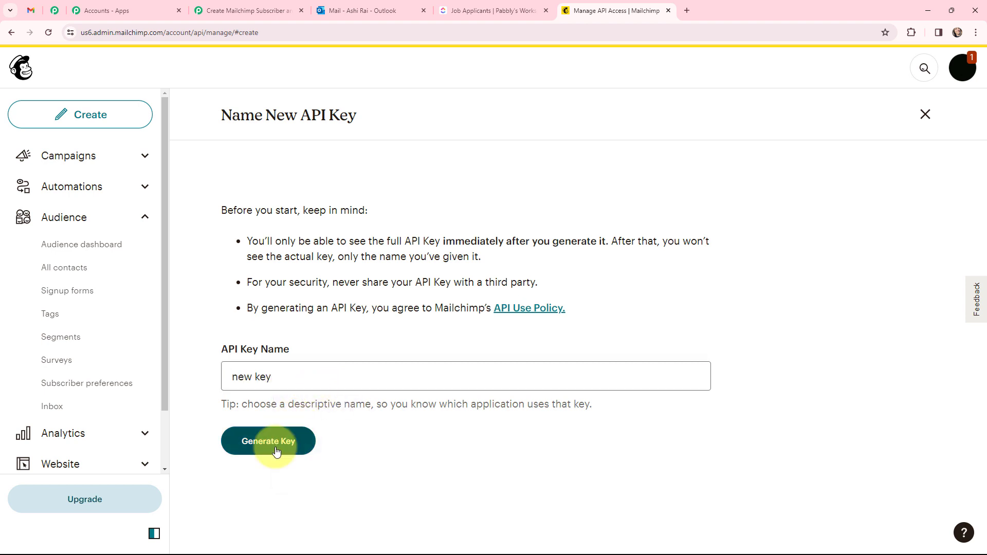
click(290, 306)
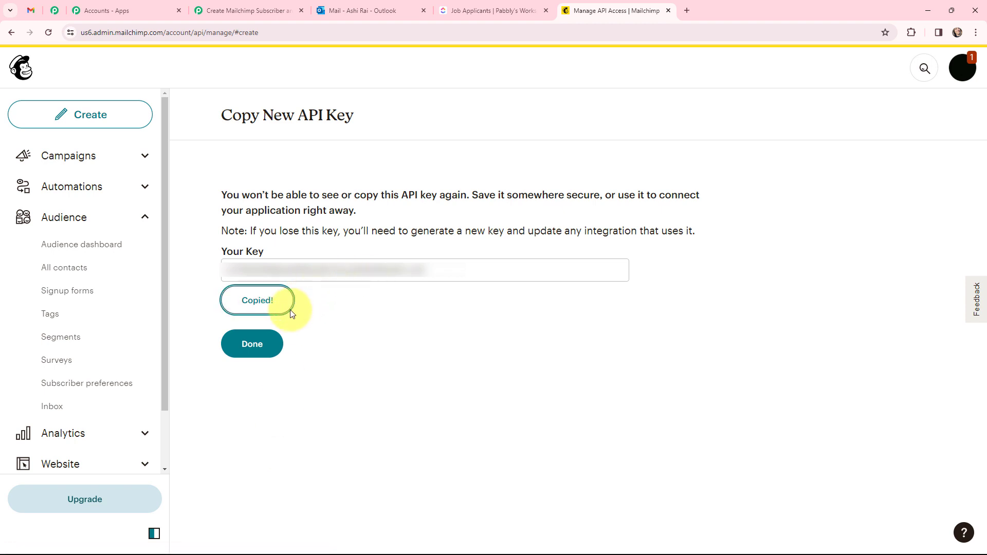
Step: Return to Pabbly Connect and paste the copied API key into the new Mailchimp connection's Token field
click(267, 4)
click(471, 309)
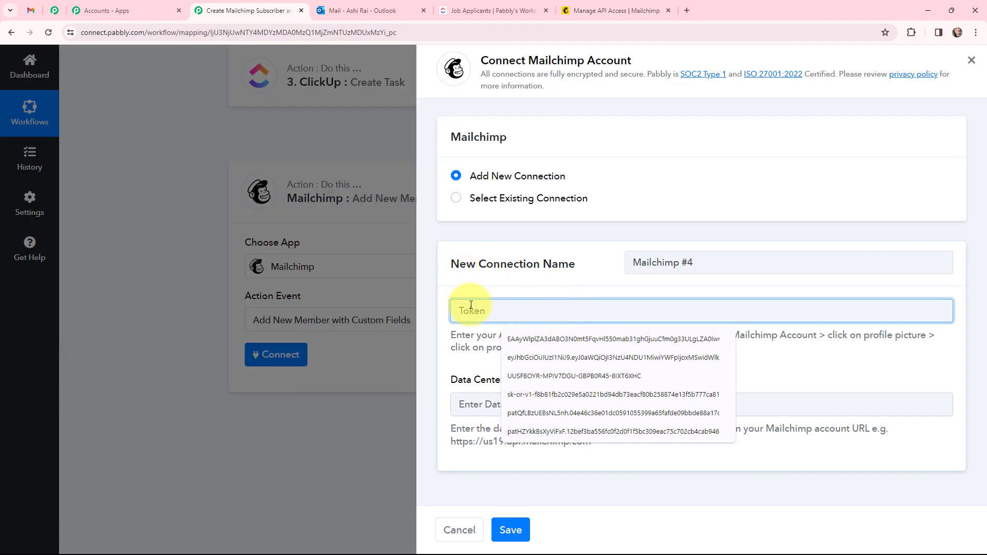
key(ctrl+v)
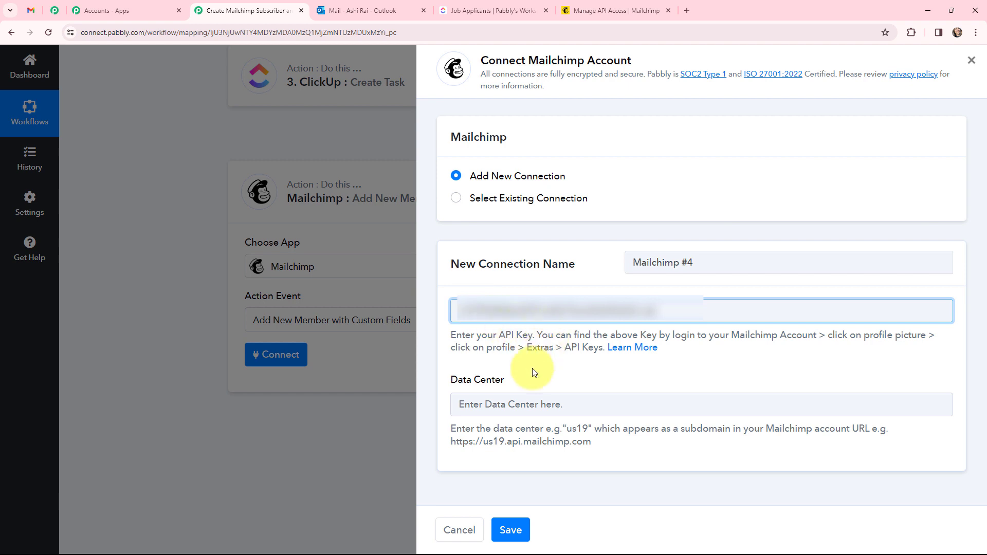
Step: Copy the data center "us6" from the Mailchimp page address, enter it as the connection's Data Center, and save the connection
click(619, 5)
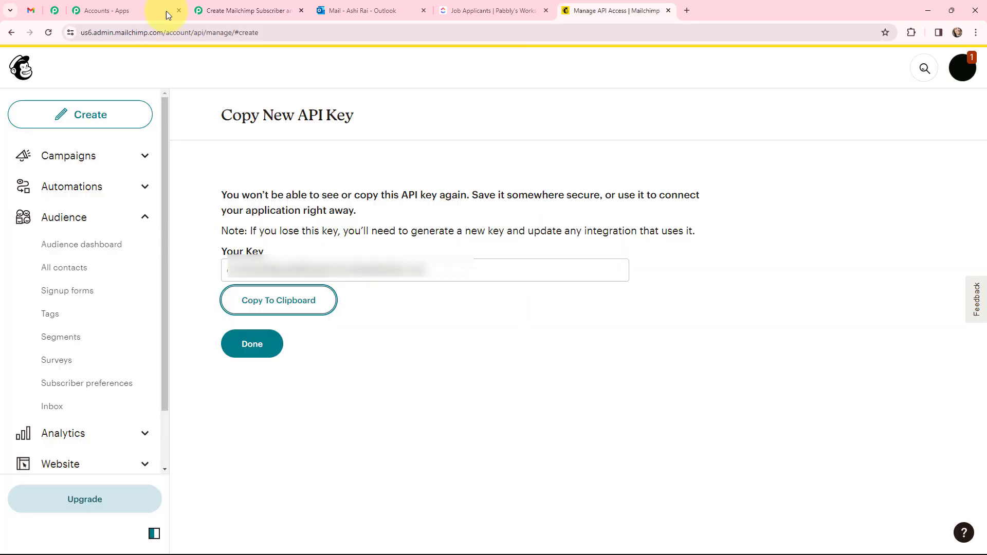
click(150, 32)
click(149, 33)
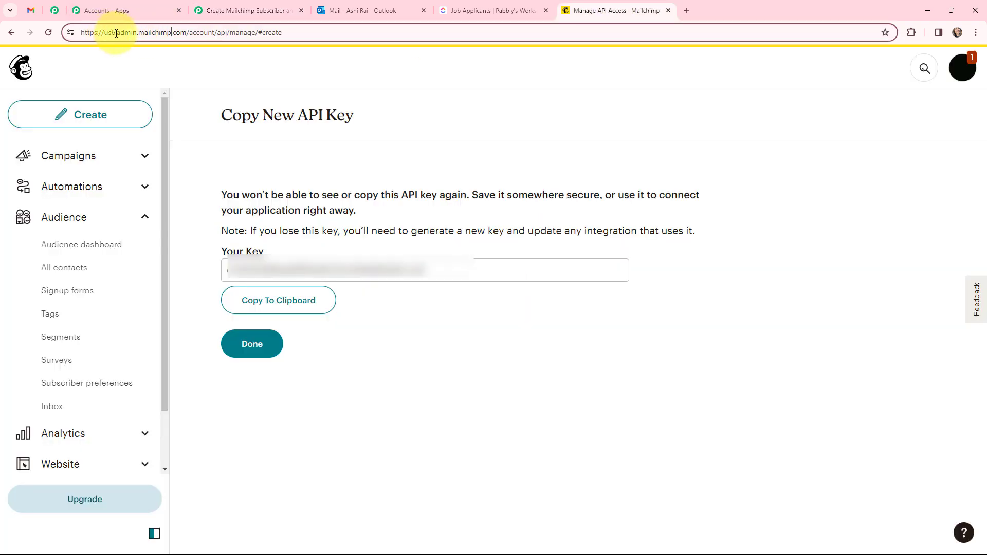
double_click(106, 33)
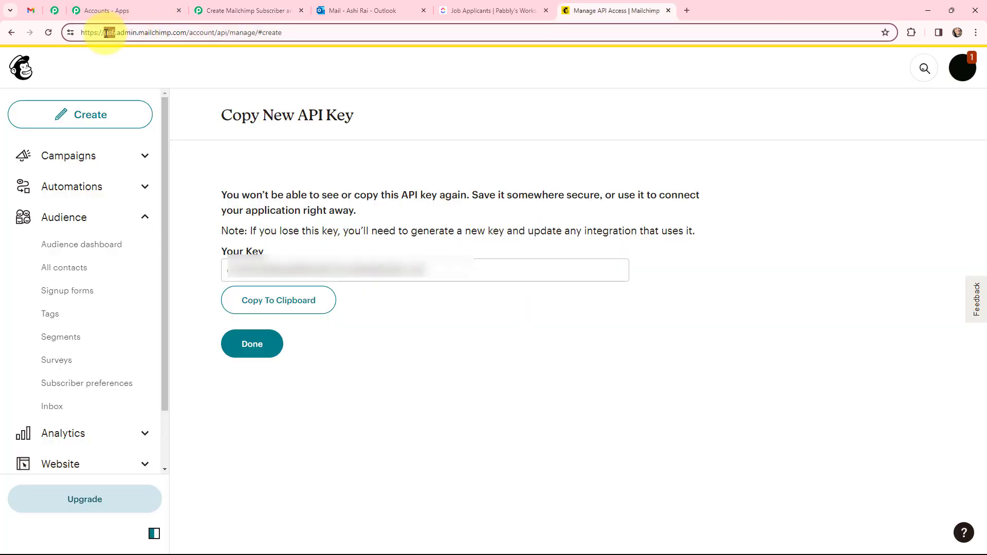
click(221, 10)
click(487, 396)
key(ctrl+v)
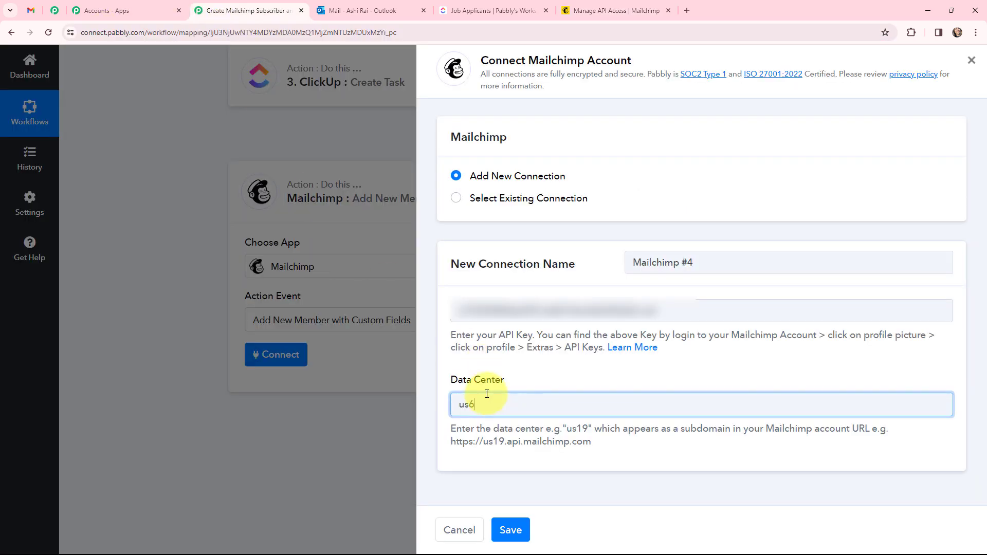
click(511, 529)
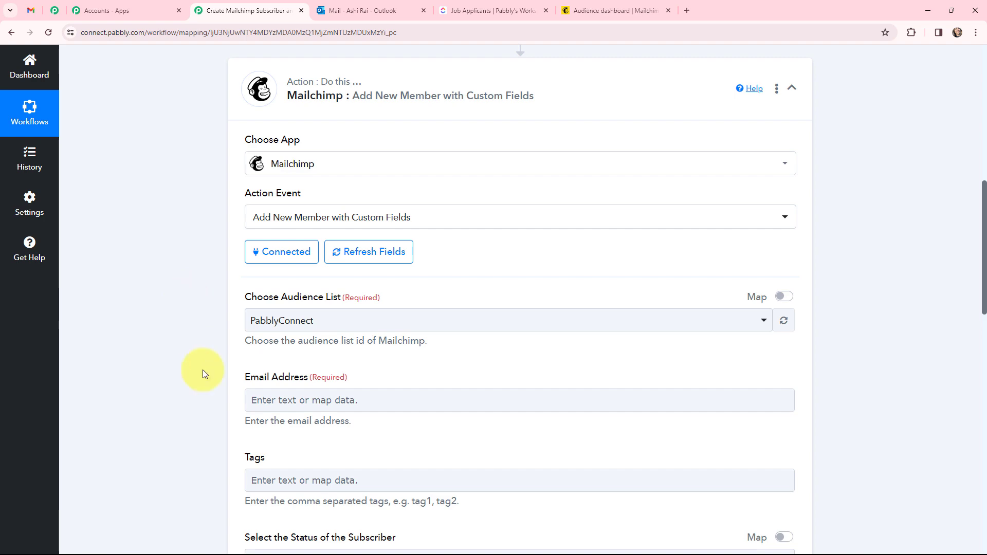
Step: Check the audience name in Mailchimp and choose PabblyConnect as the audience list in the Pabbly Connect action
click(617, 10)
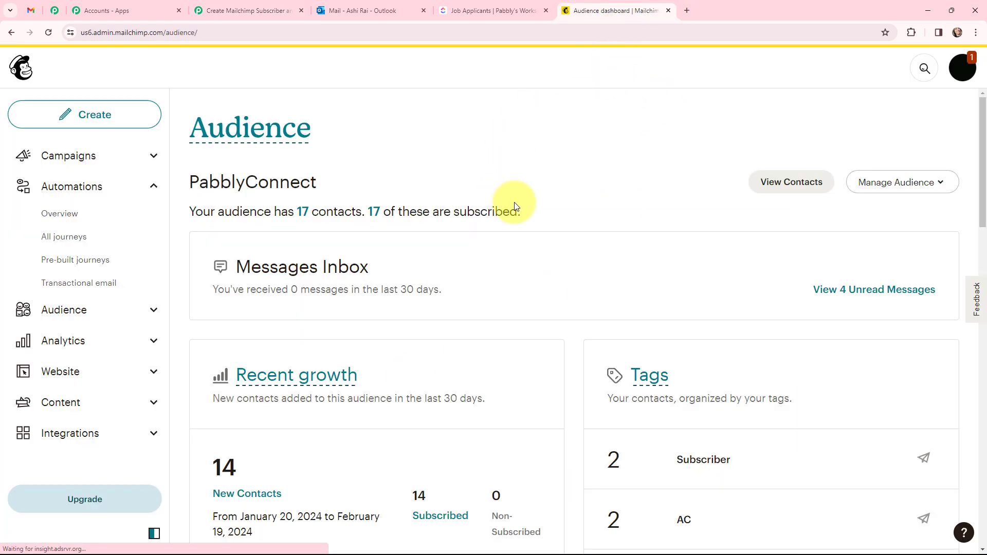
click(244, 10)
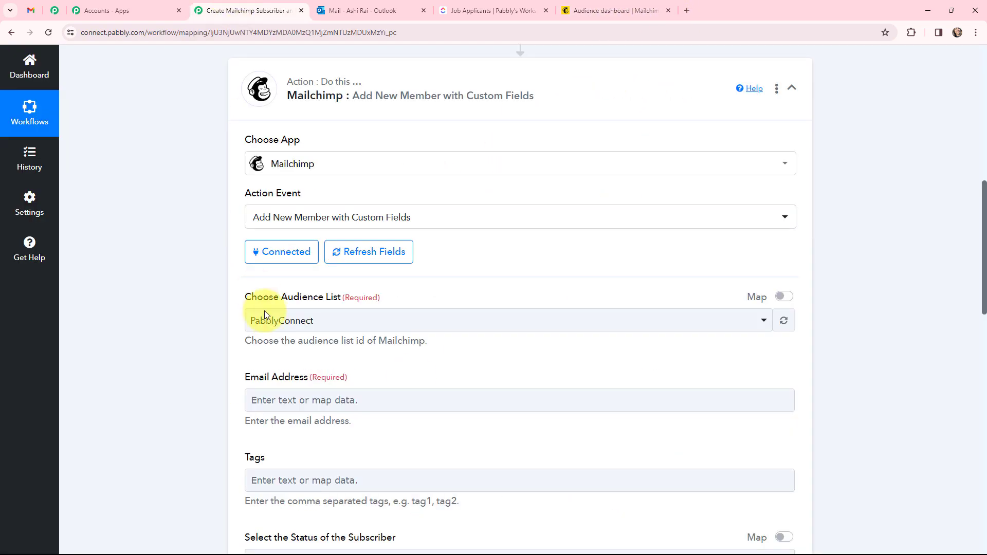
click(264, 314)
click(287, 379)
Step: Map the Mailchimp member's Email Address to Sender EmailAddress Address from the Microsoft Office 365 New Mail data
scroll(187, 319, down, 1)
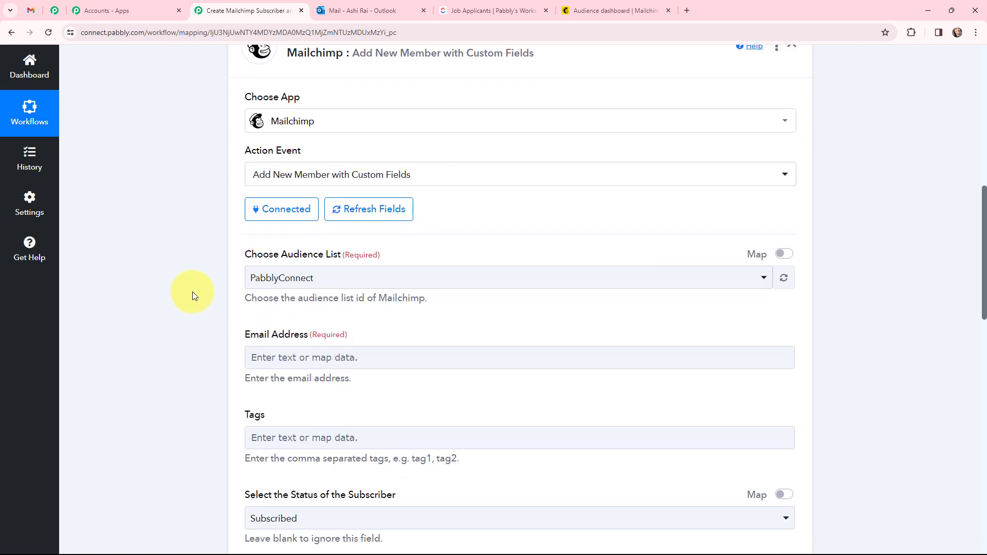
scroll(193, 291, down, 4)
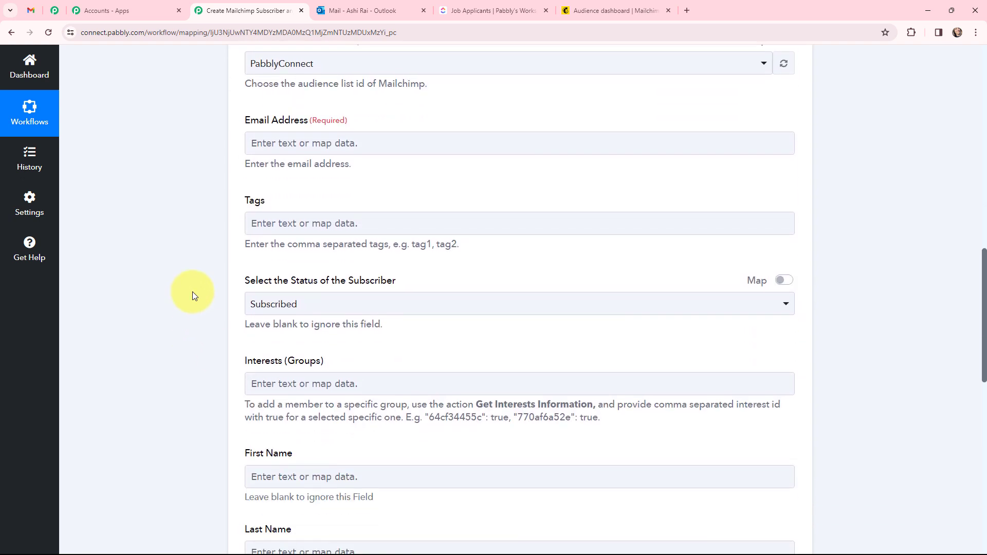
click(294, 142)
click(288, 240)
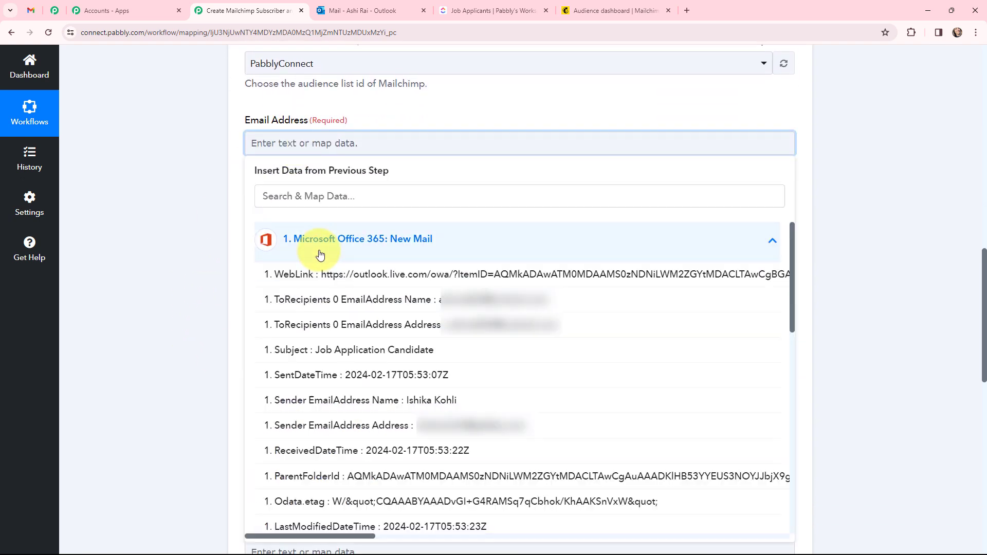
click(425, 196)
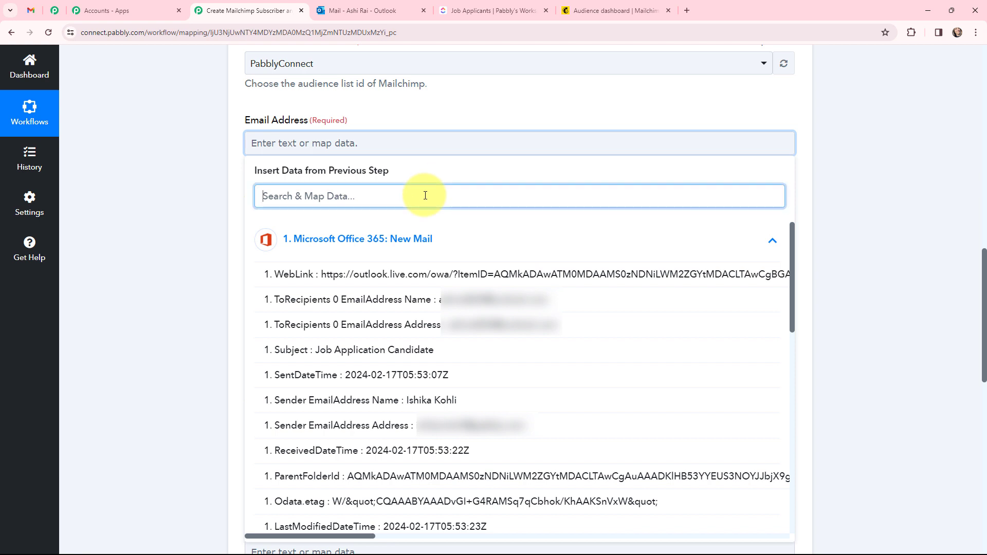
text(sende)
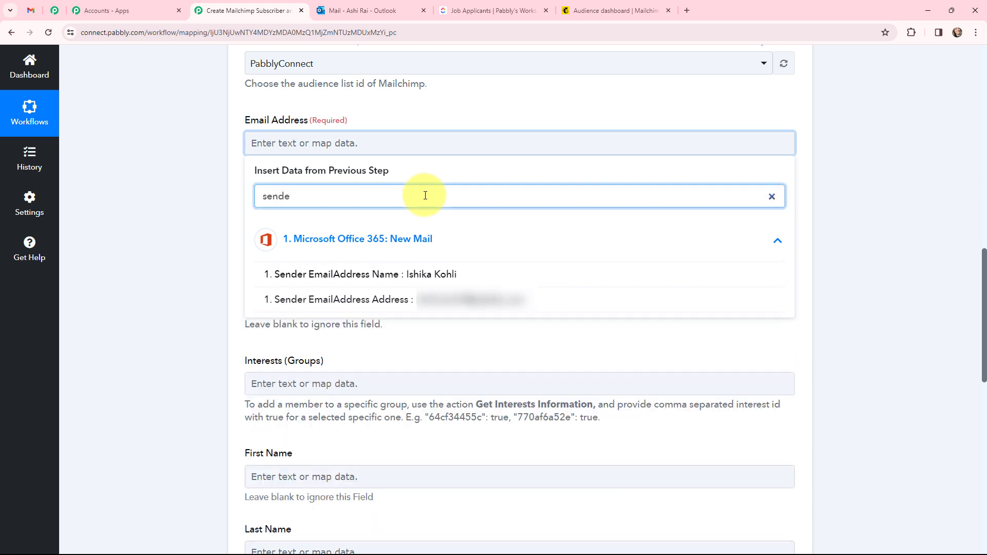
click(588, 299)
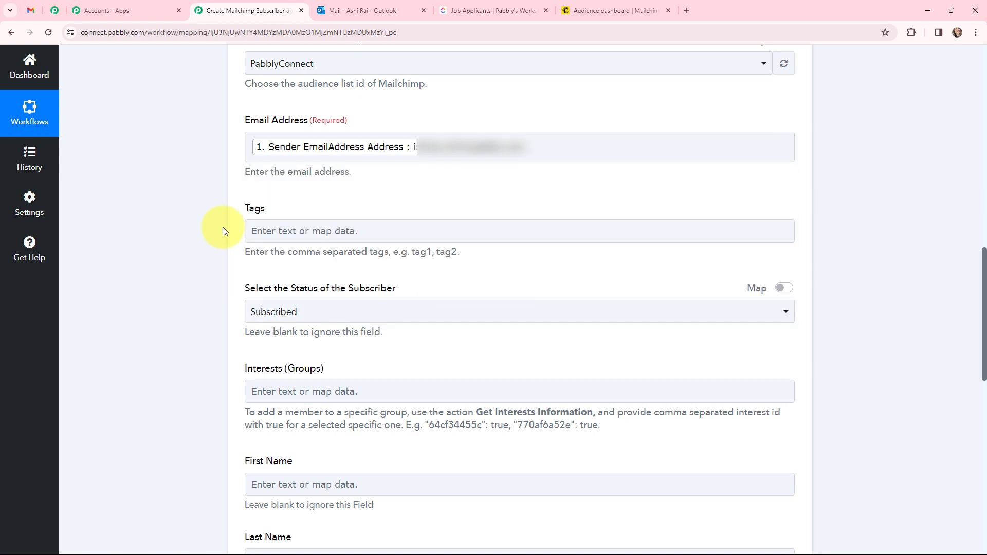
click(350, 226)
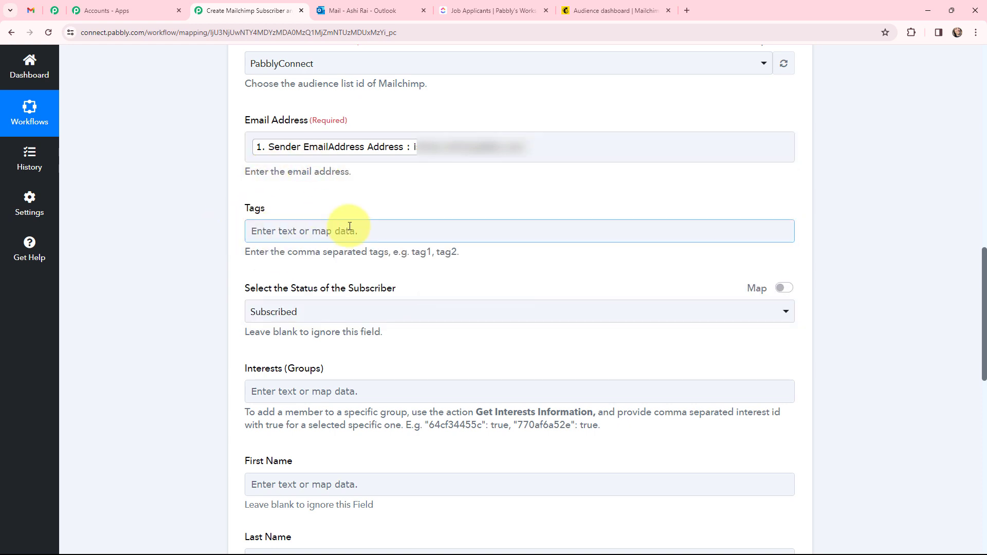
scroll(283, 229, down, 1)
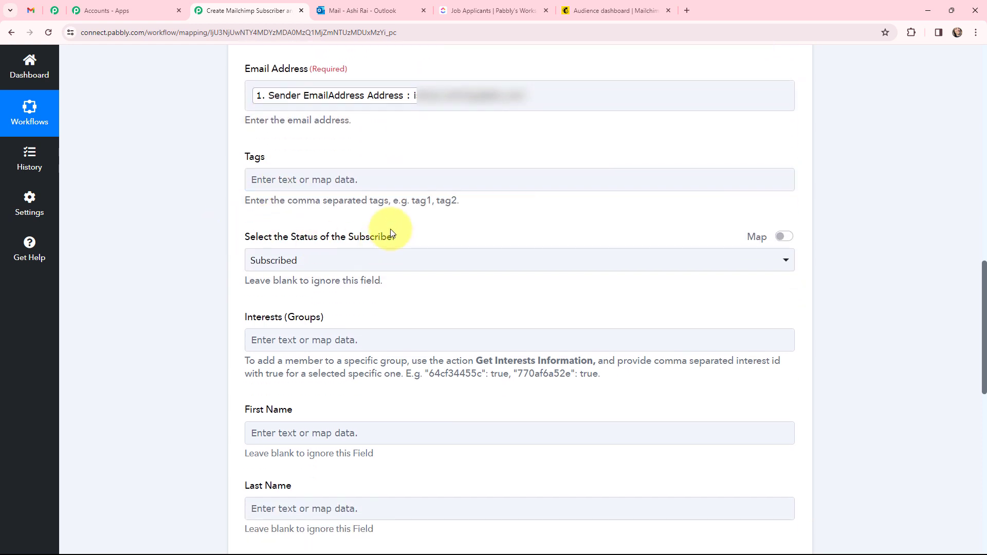
scroll(214, 221, down, 1)
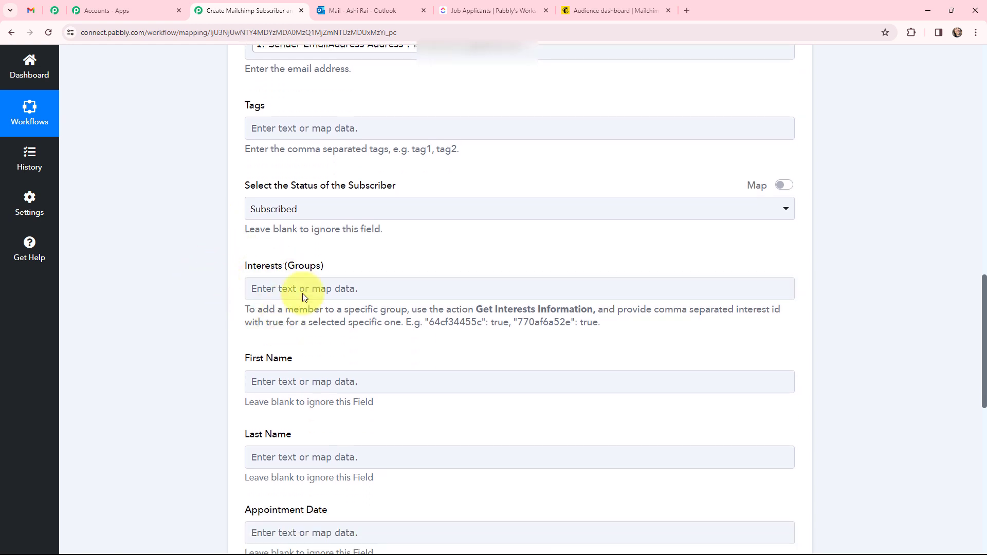
scroll(205, 290, down, 3)
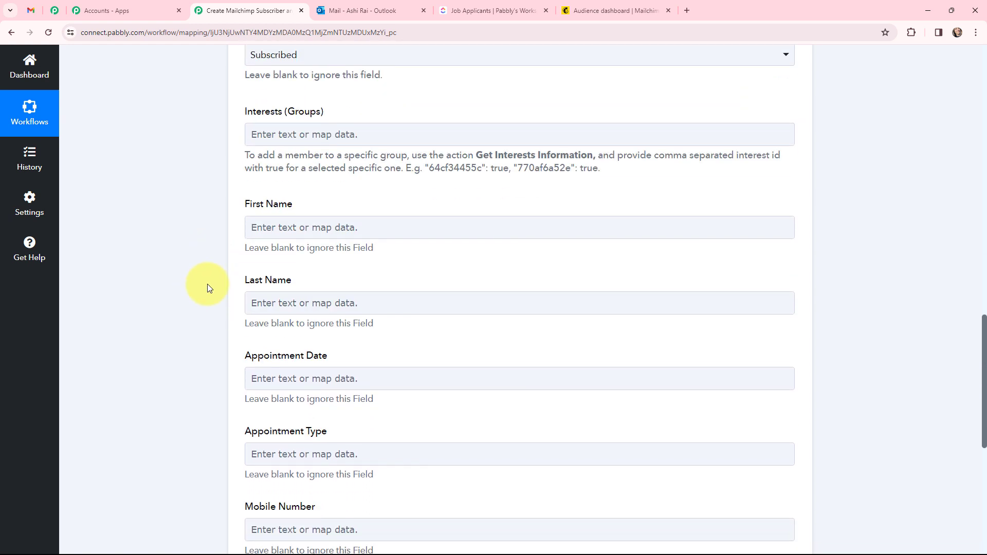
click(273, 222)
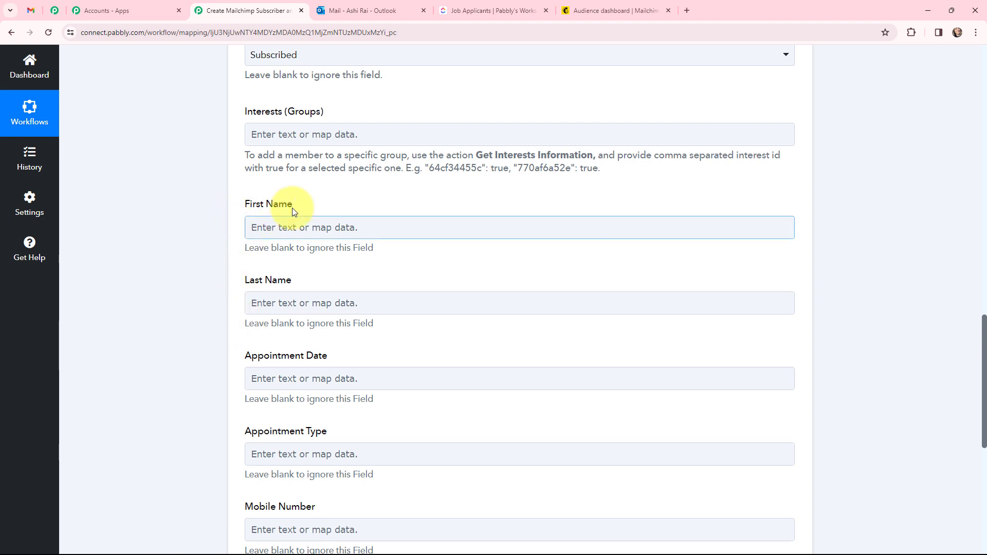
click(375, 327)
click(381, 278)
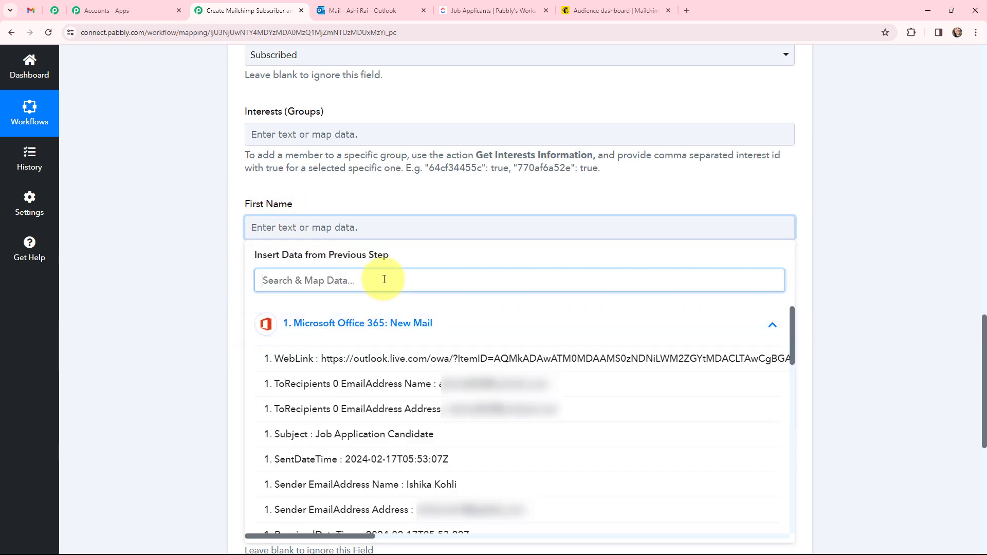
text(sende)
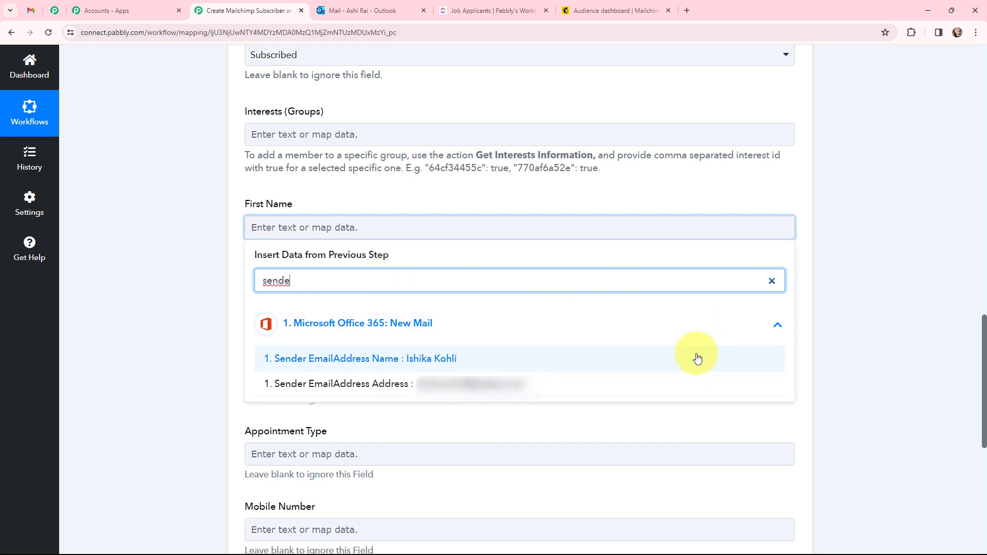
click(856, 348)
Step: Insert a Text Formatter by Pabbly action between the ClickUp Create Task and Mailchimp steps
scroll(856, 347, up, 15)
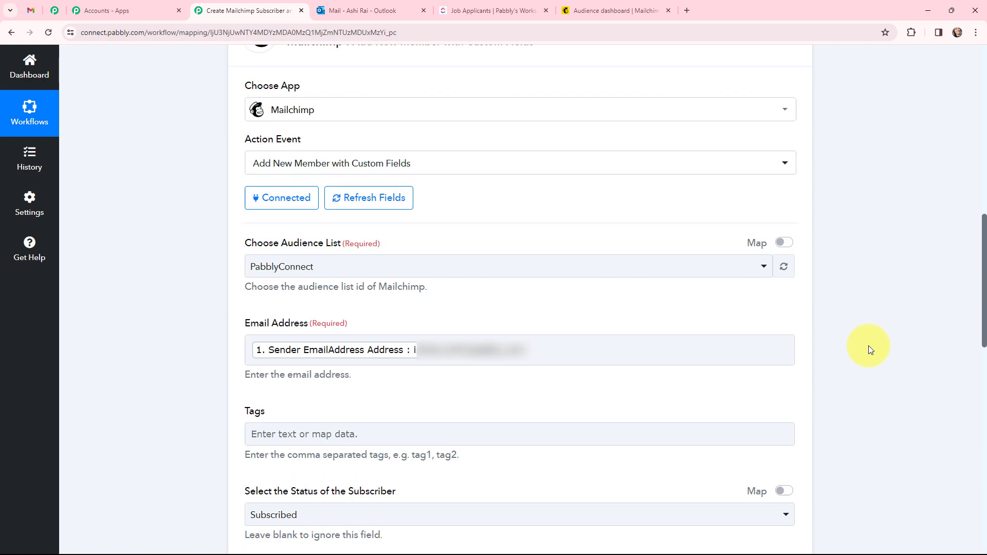
click(519, 335)
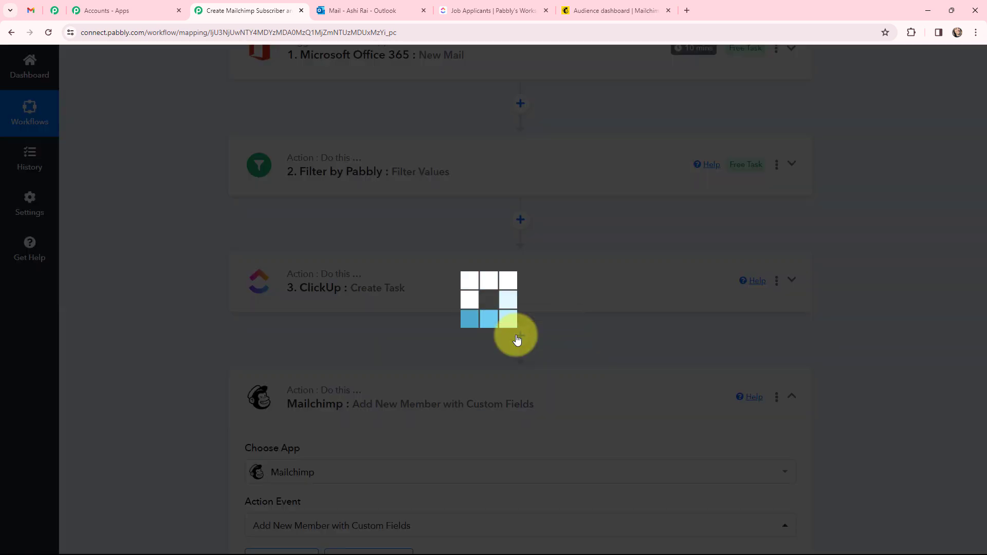
scroll(517, 340, down, 4)
click(371, 269)
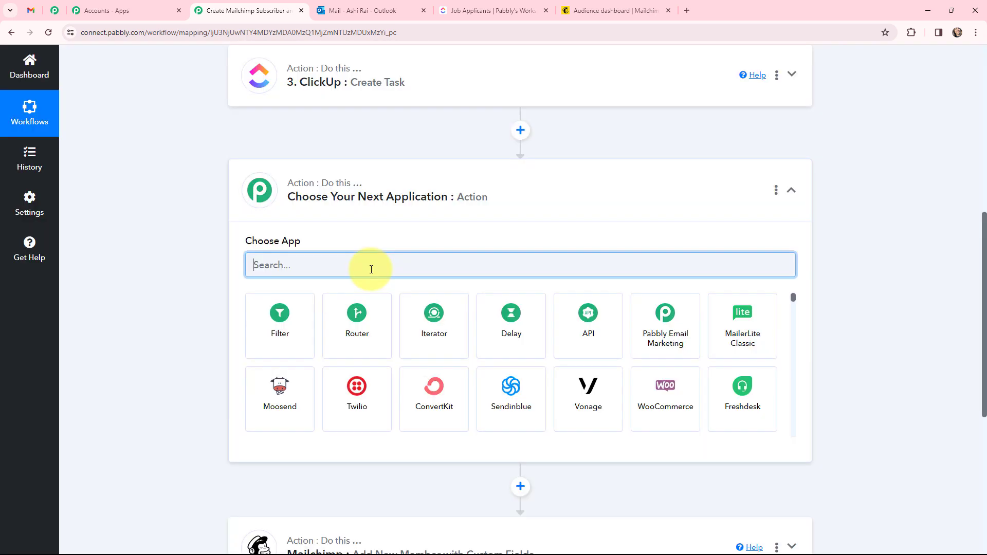
text(text)
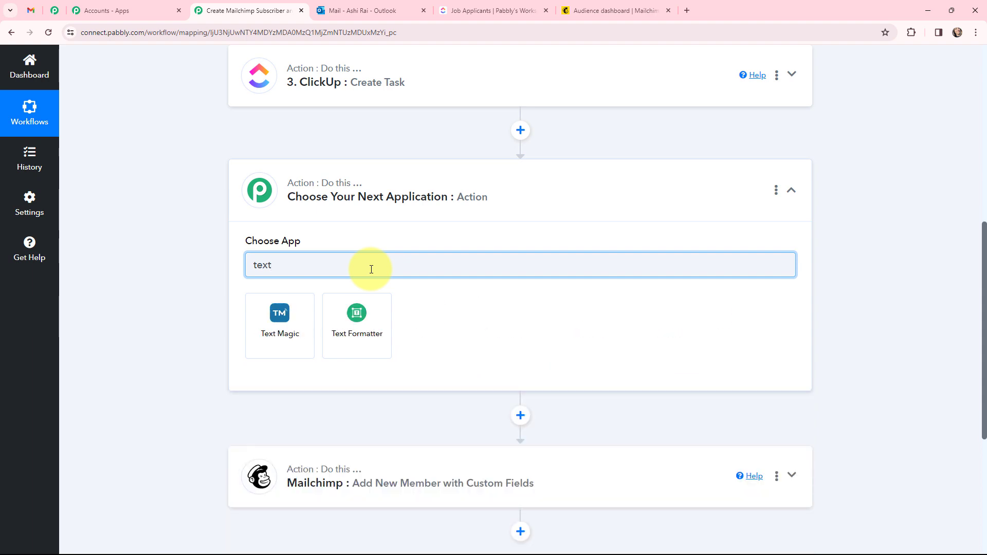
click(362, 314)
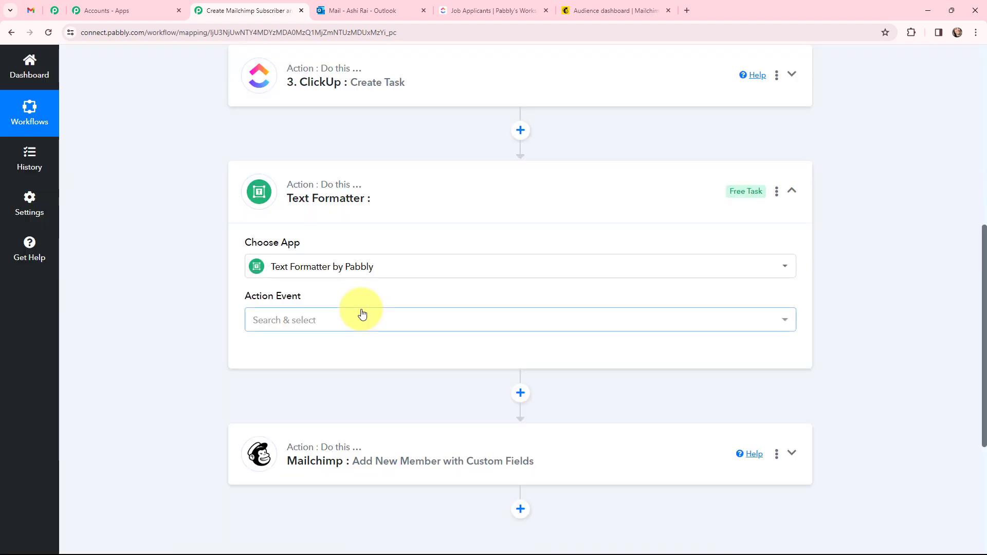
Step: Choose Split Text as the Text Formatter's action event and connect it
click(362, 314)
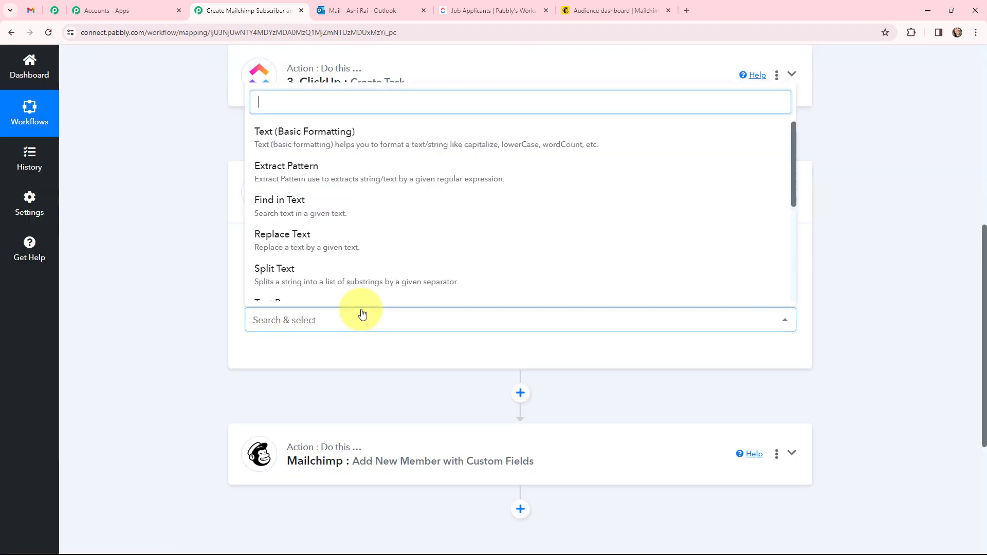
click(297, 277)
click(278, 356)
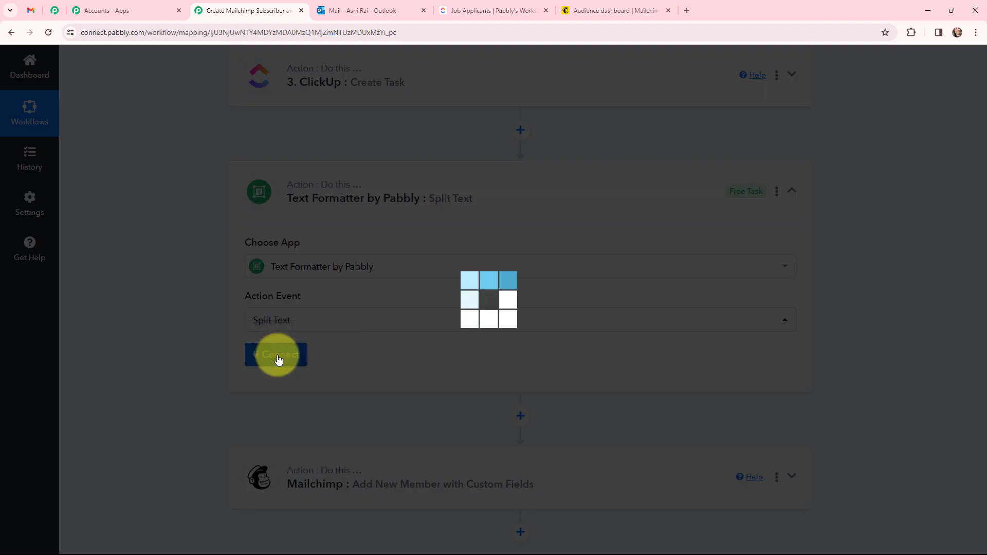
Step: Map Text to Split to Sender EmailAddress Name from the Microsoft Office 365 New Mail data
scroll(288, 308, down, 4)
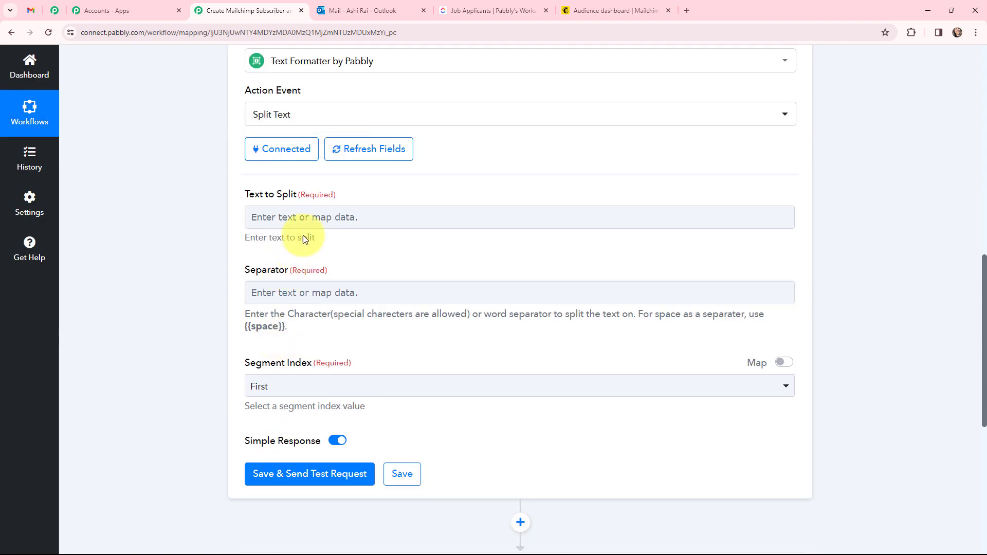
click(313, 208)
click(340, 279)
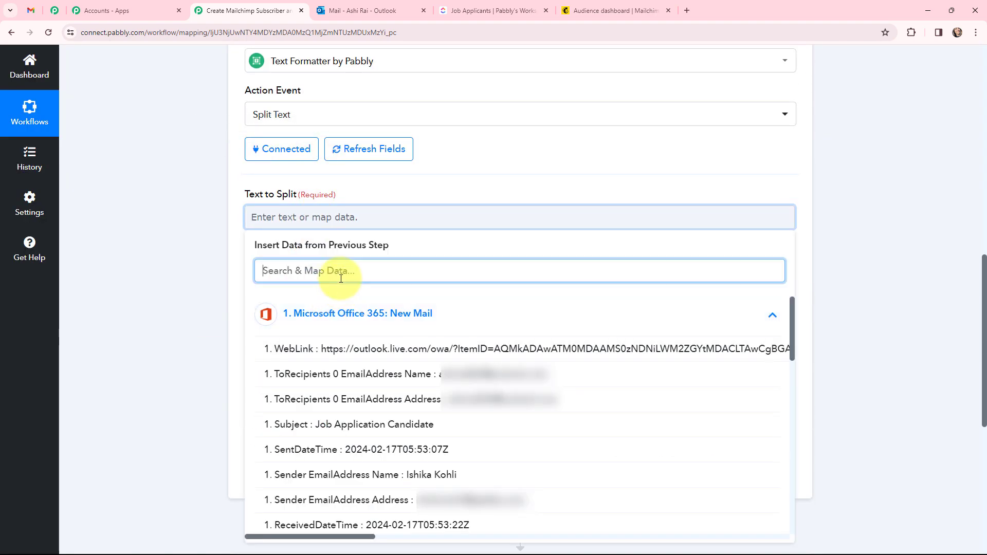
text(sende)
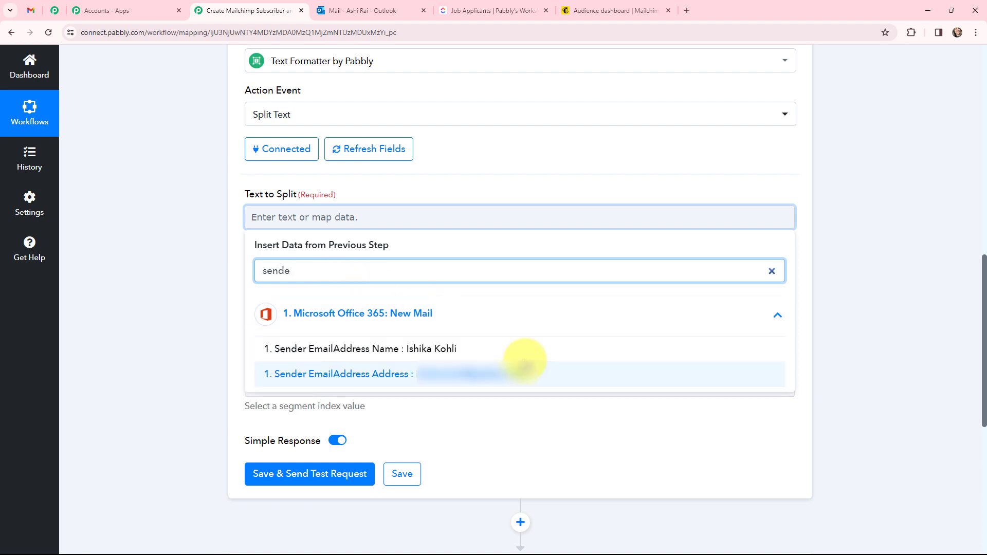
click(507, 349)
click(226, 269)
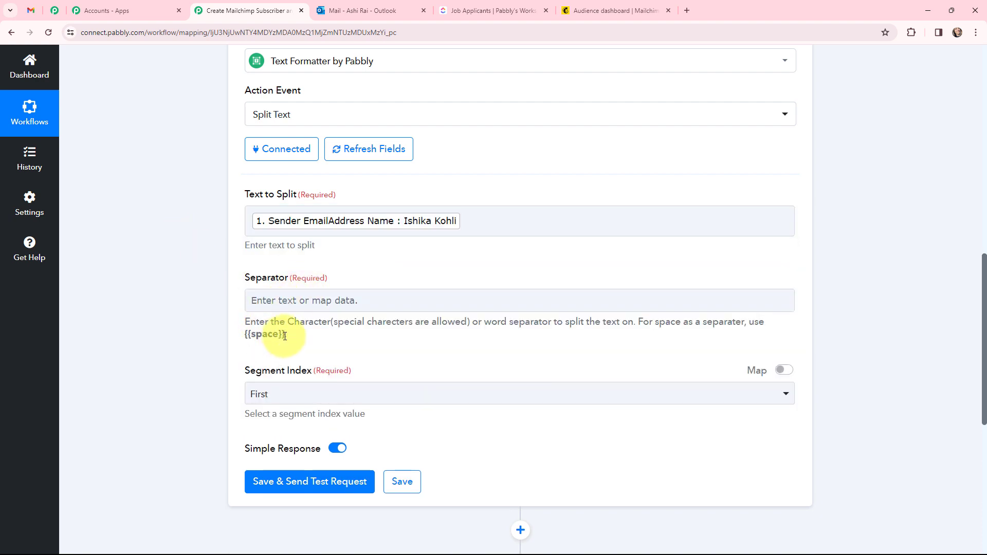
Step: Copy {{space}} from the separator help text and enter it as the Split Text separator
drag(285, 335, 246, 340)
key(ctrl+c)
click(295, 302)
key(ctrl+v)
click(203, 320)
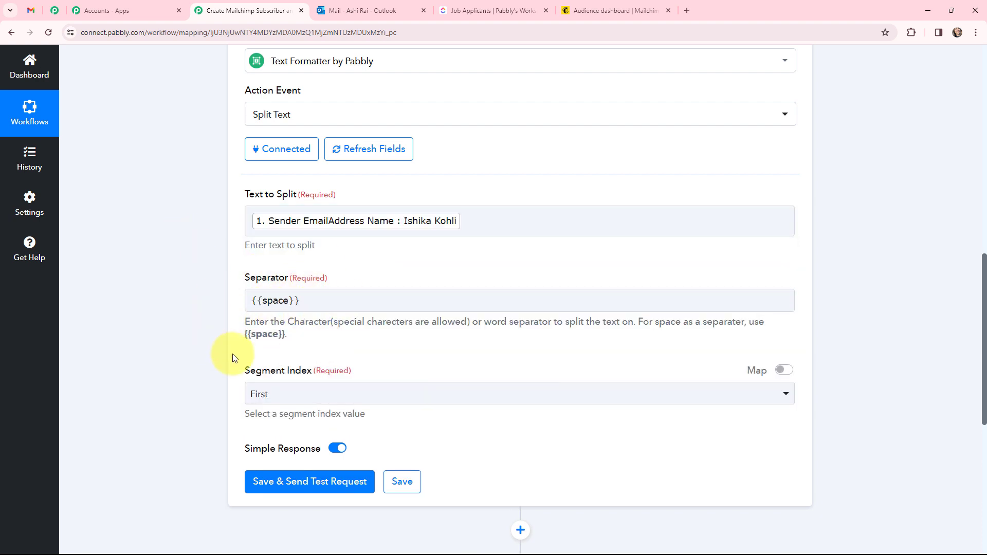
Step: Set the Segment Index to All, then save the Split Text step and send a test request
click(320, 395)
click(282, 393)
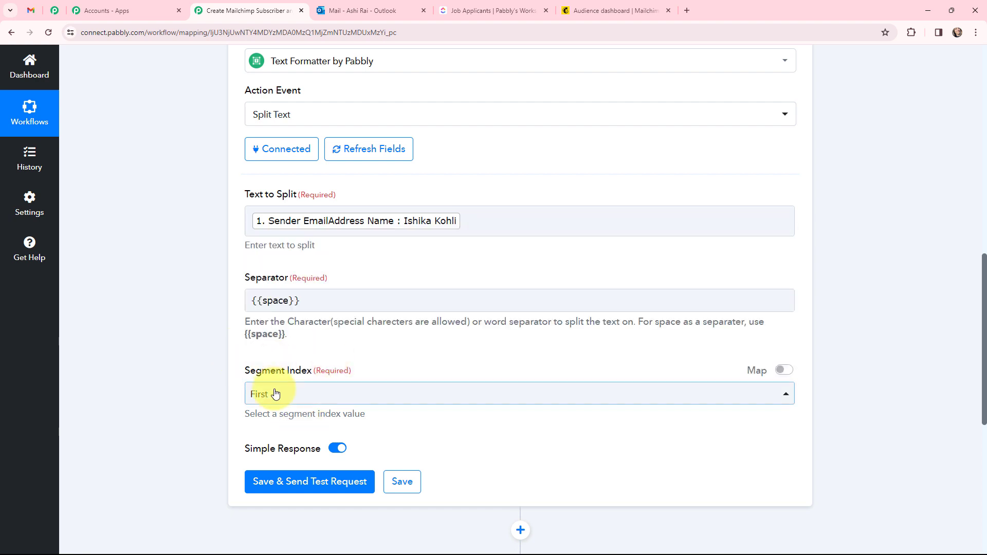
click(282, 397)
click(276, 360)
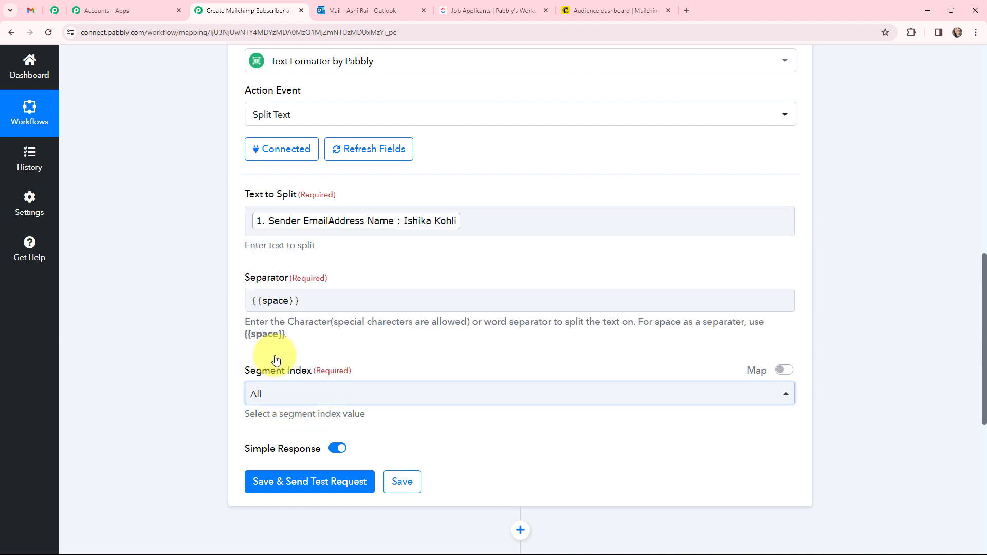
click(309, 482)
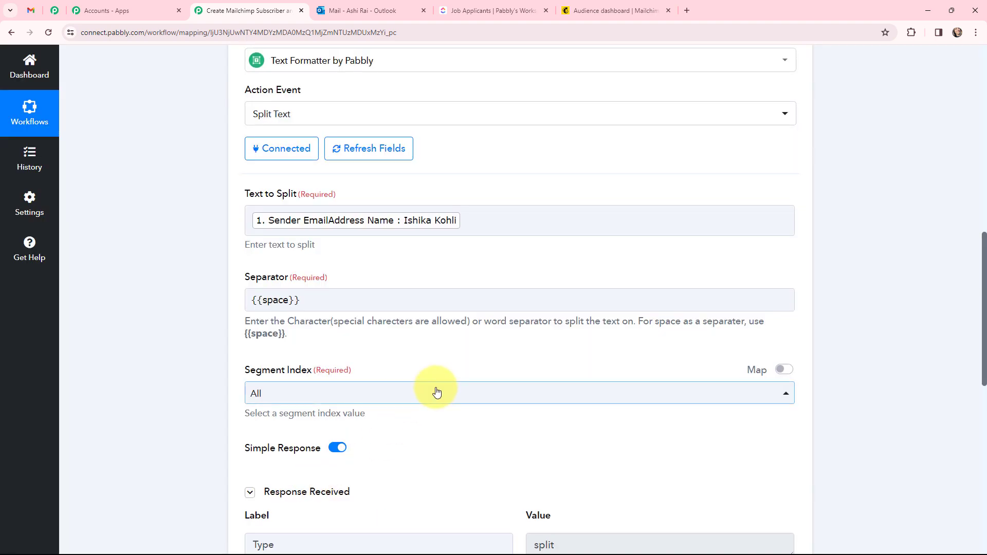
scroll(509, 347, down, 5)
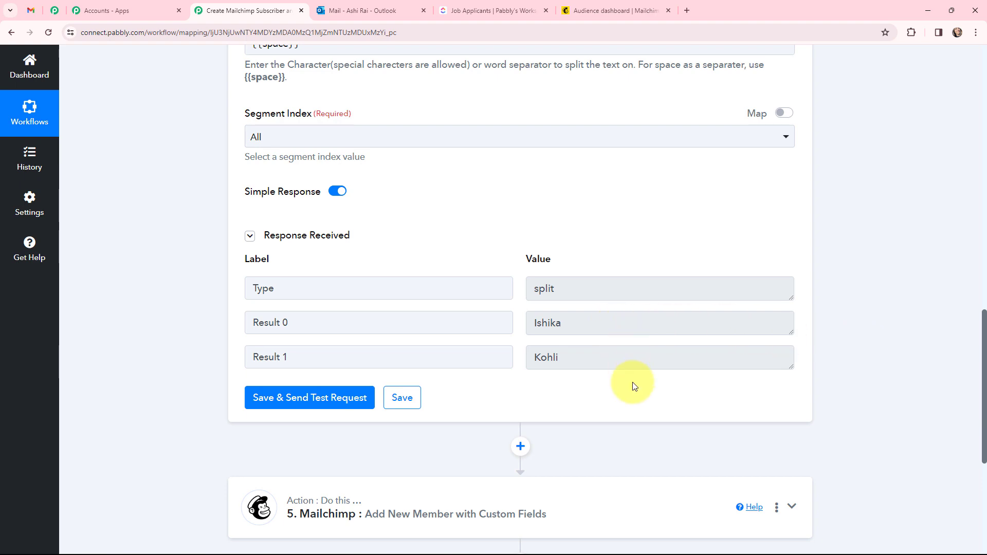
Step: Expand the Mailchimp Add New Member step and map First Name to Result 0 from the Split Text step
scroll(634, 393, down, 1)
scroll(634, 393, down, 4)
click(339, 300)
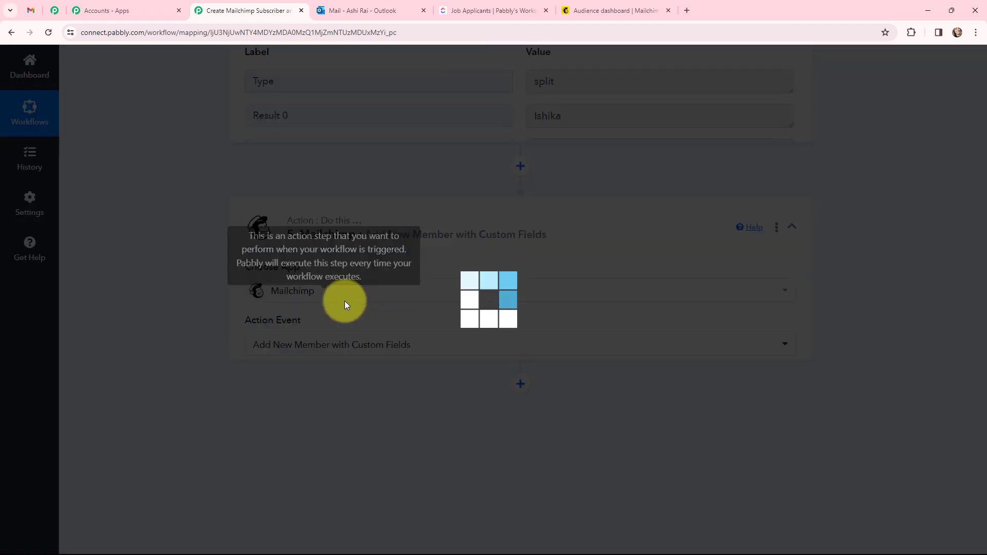
scroll(462, 257, down, 10)
scroll(469, 262, up, 10)
scroll(470, 261, down, 12)
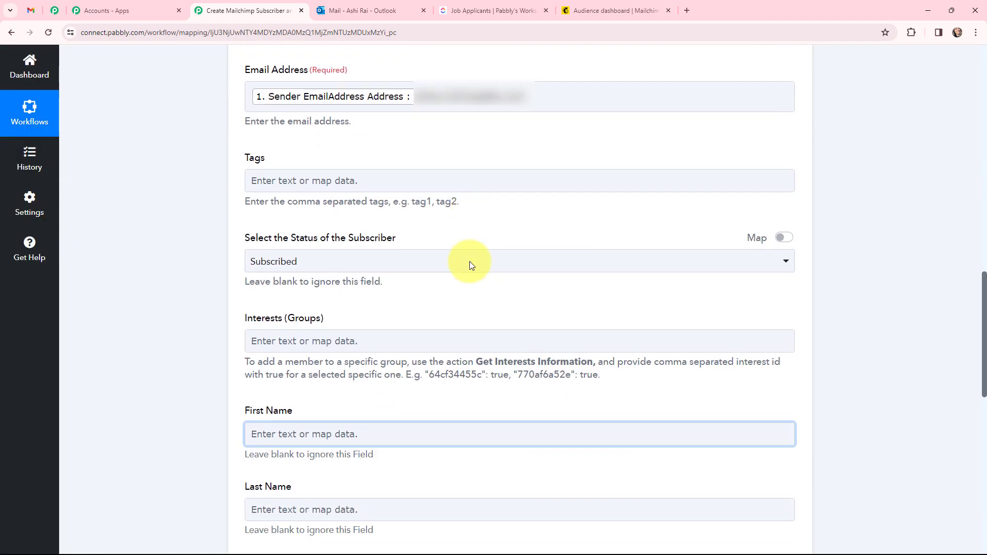
click(368, 180)
click(360, 396)
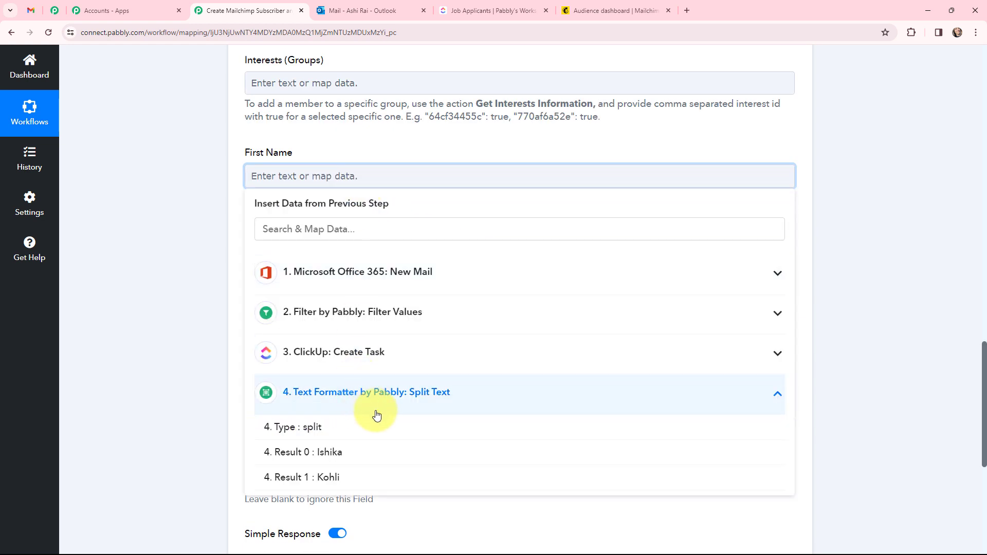
click(358, 454)
click(181, 257)
Step: Map the Mailchimp member's Last Name to Result 1 from the Split Text step
click(403, 259)
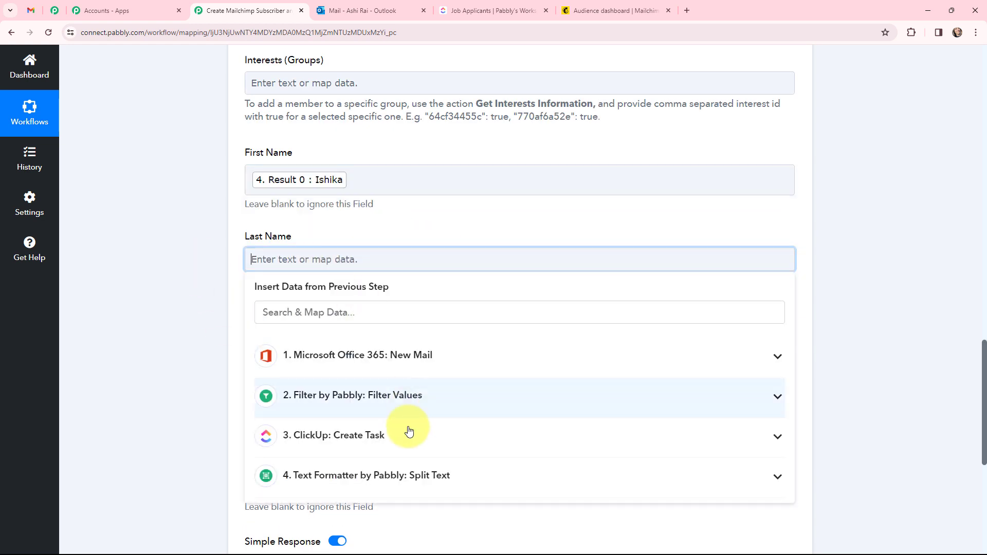
click(407, 469)
scroll(362, 511, down, 1)
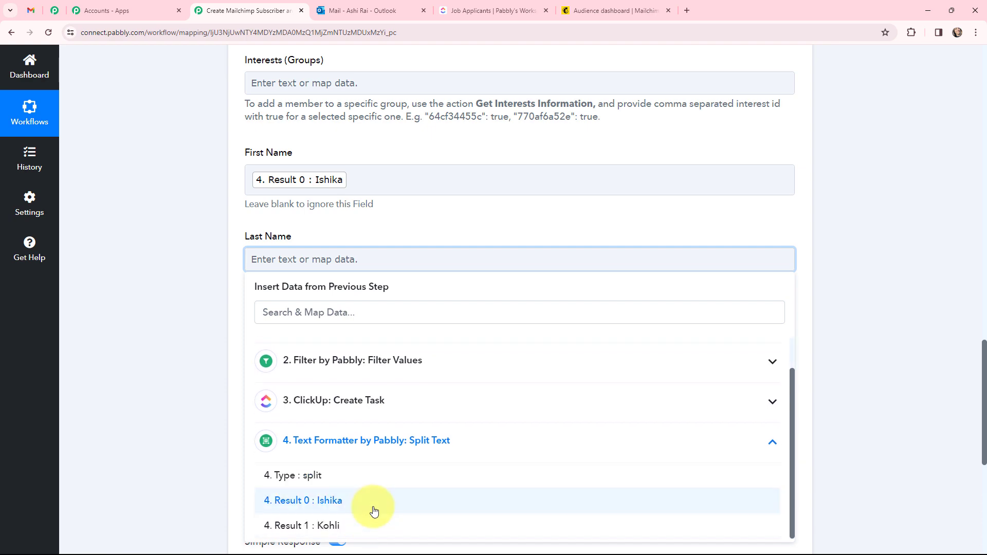
click(362, 522)
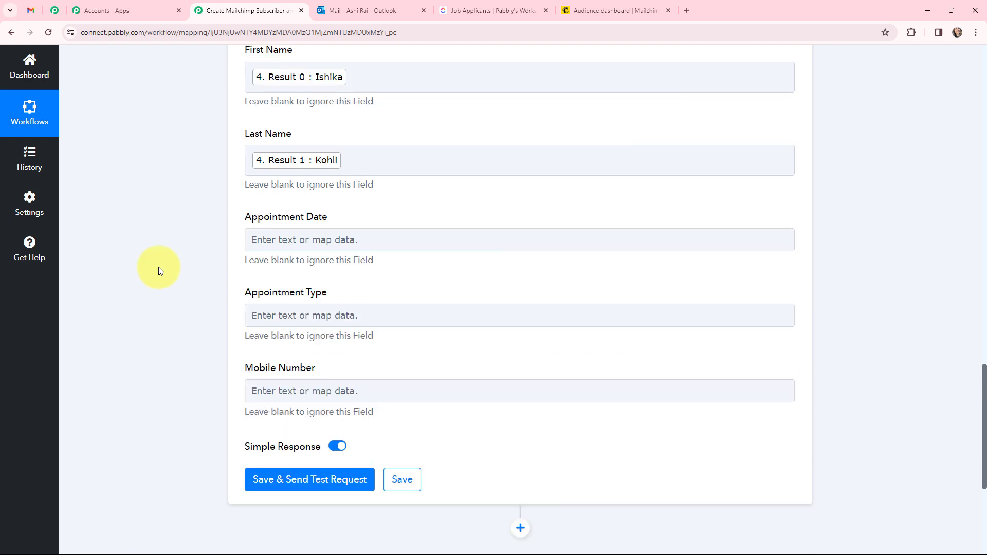
Step: Review the mapped Mailchimp member fields, then save the action and send a test request
scroll(159, 267, up, 6)
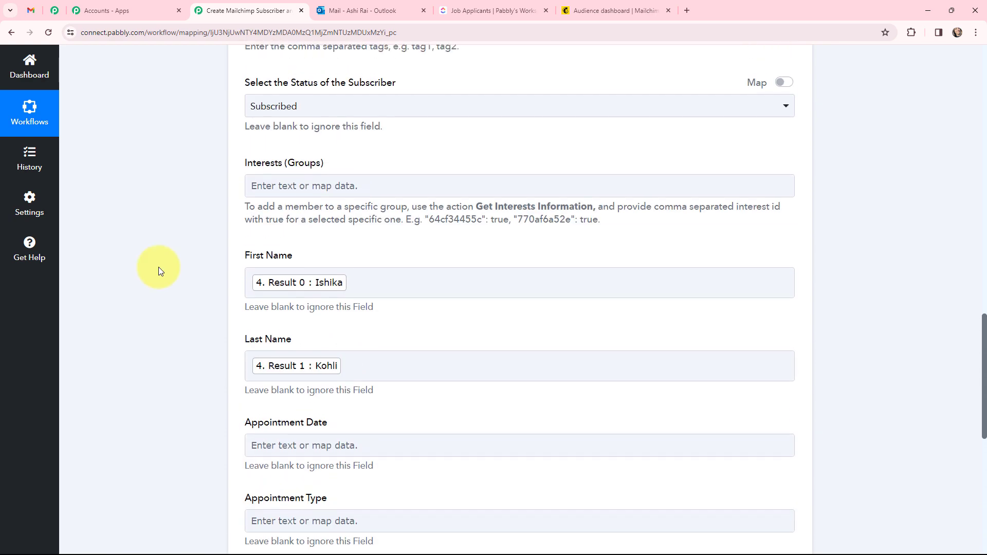
scroll(158, 267, up, 1)
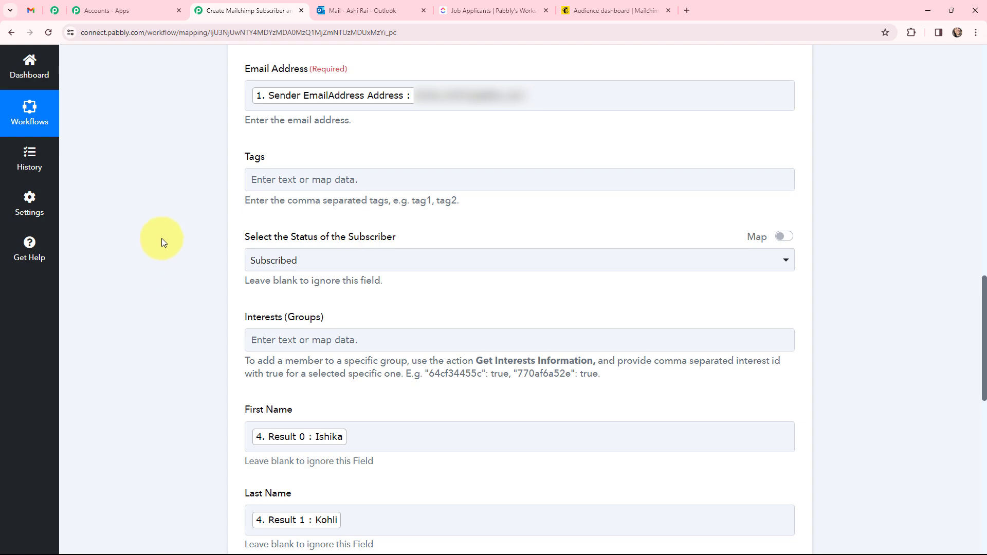
scroll(171, 215, down, 10)
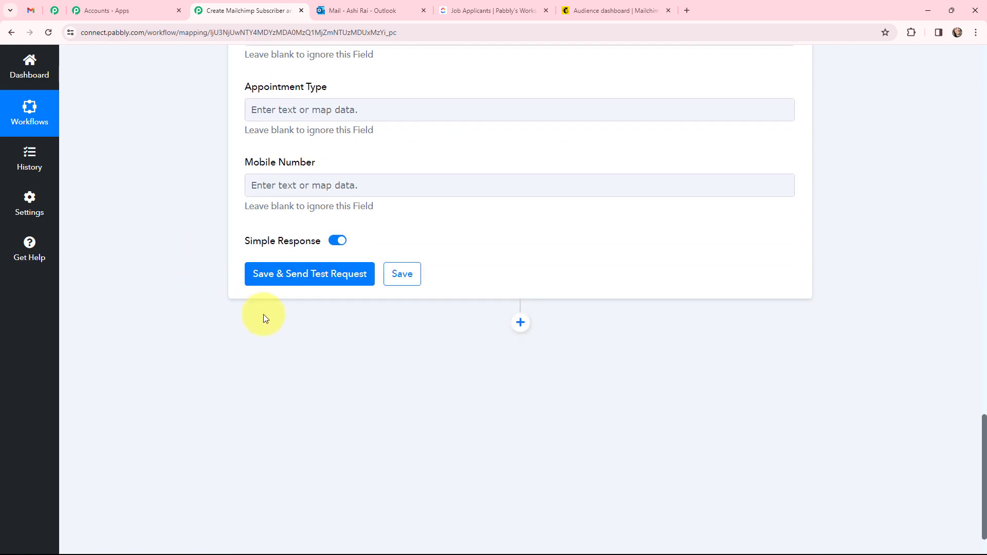
click(305, 275)
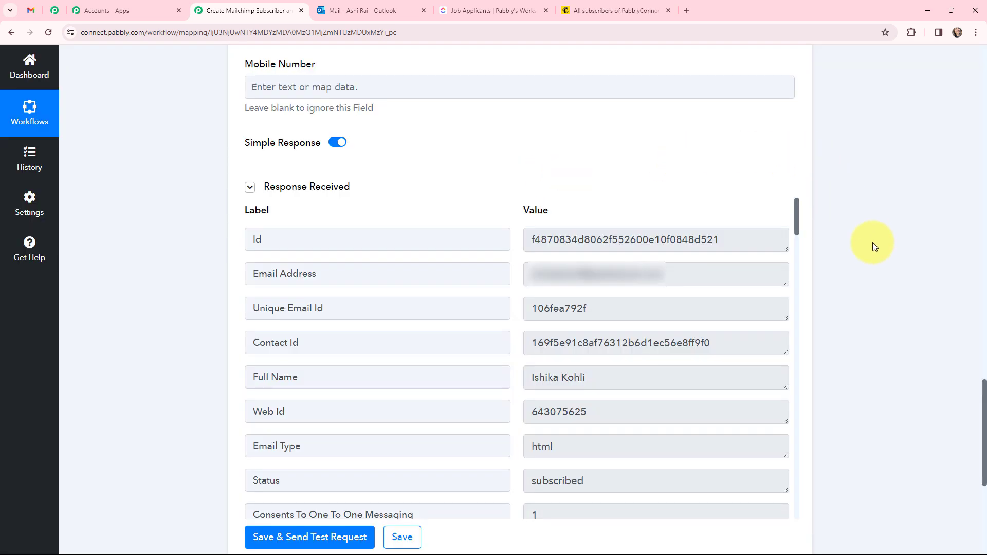
Step: Check Mailchimp's PabblyConnect contacts for the new subscriber, then return to Pabbly Connect and review the workflow's steps
scroll(868, 246, down, 1)
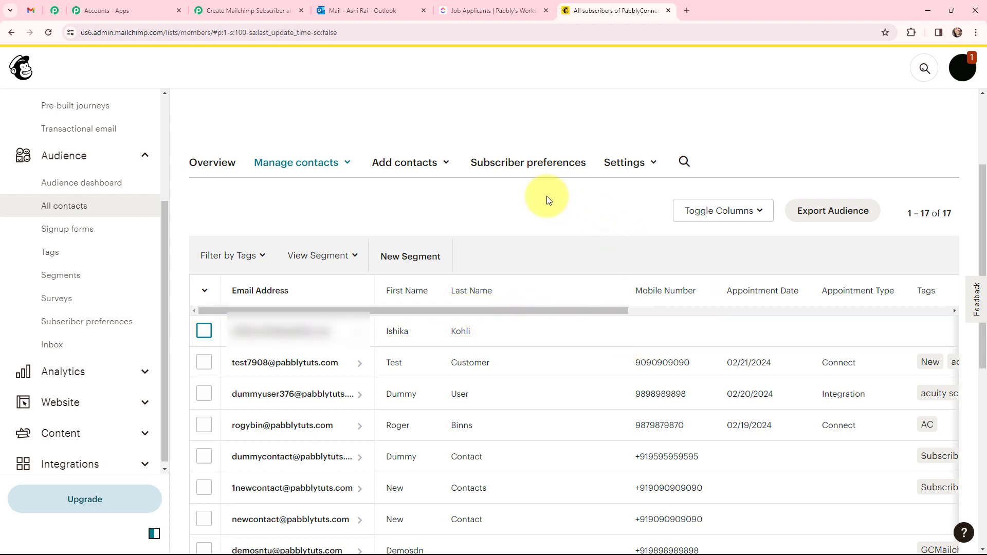
key(ctrl+4)
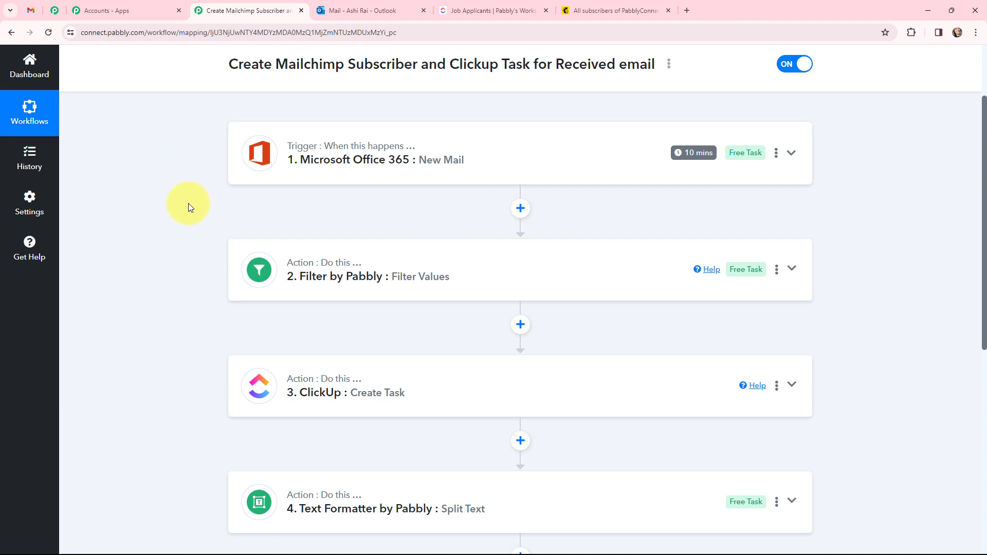
scroll(188, 204, down, 3)
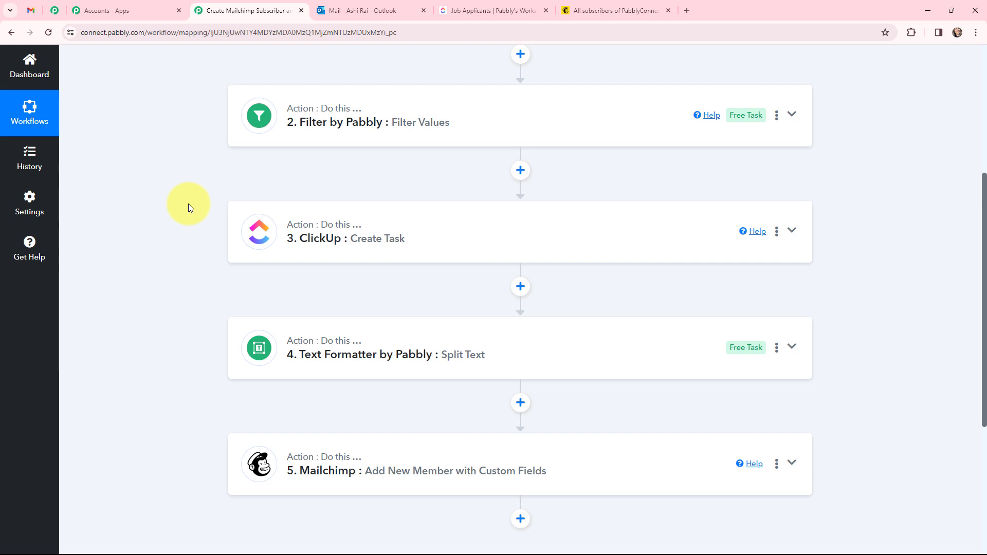